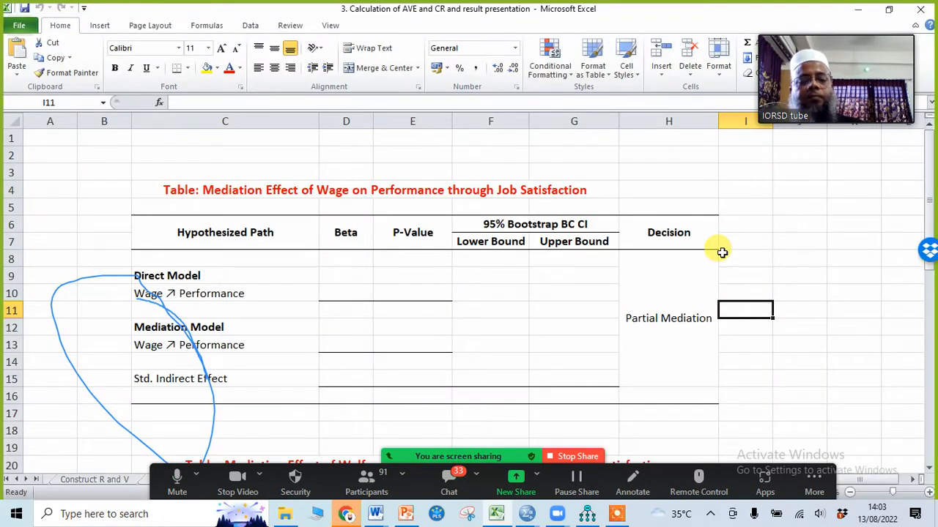
Open the Calculation of AVE & CR worksheet and select cell C14 below the factor loading table.
left_click_drag(669, 496, 477, 73)
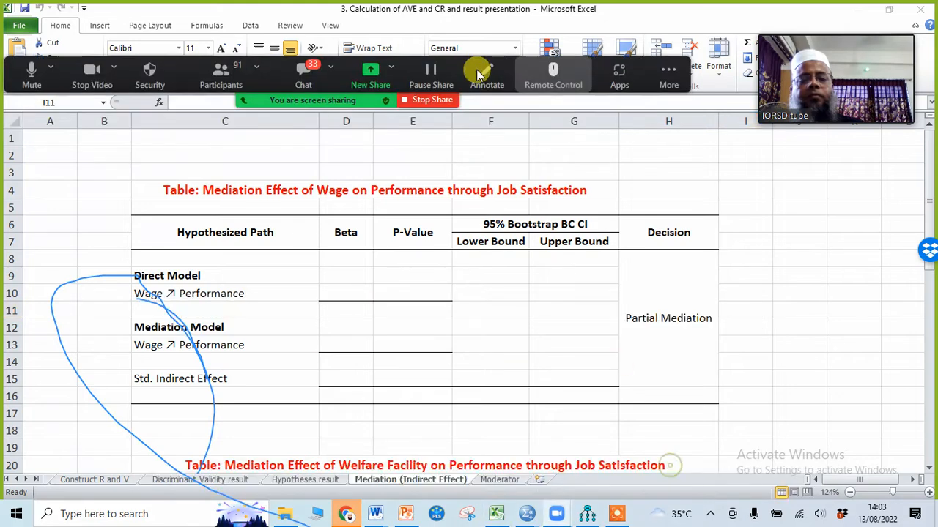
left_click(82, 488)
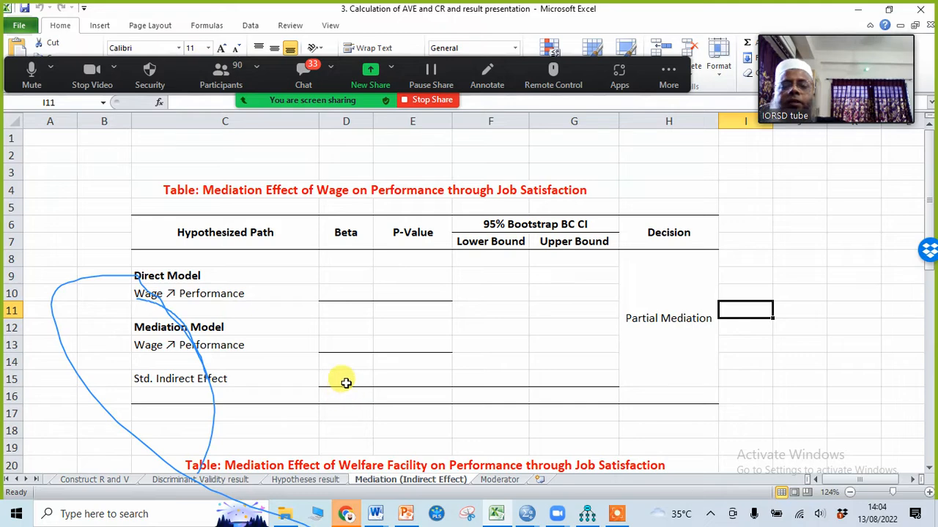
left_click(88, 480)
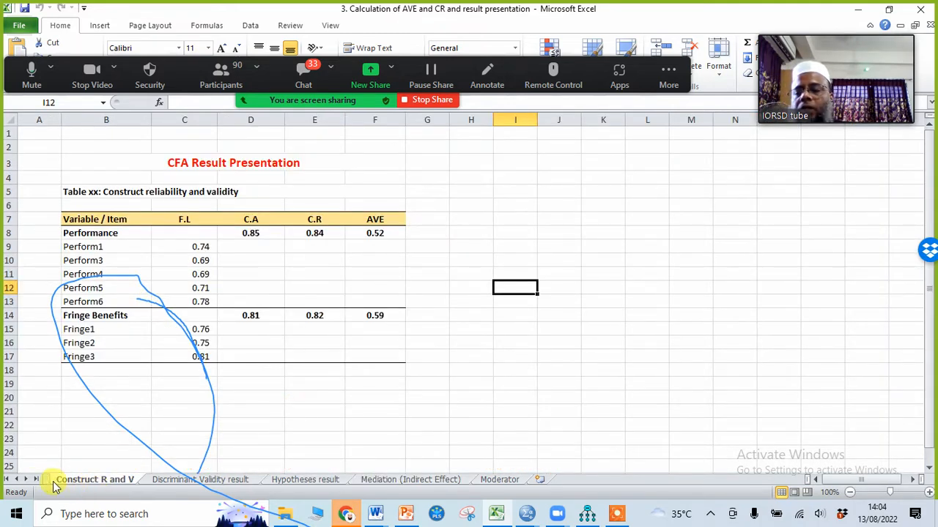
left_click(9, 481)
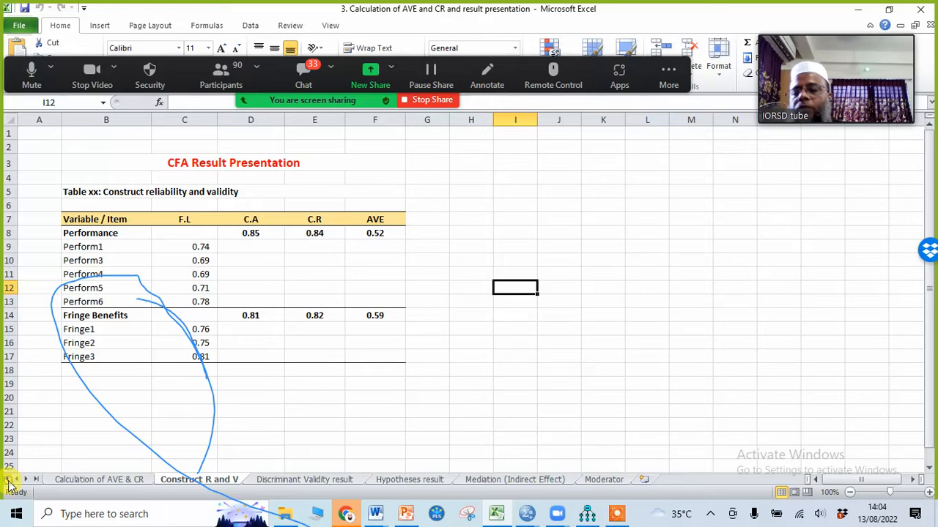
left_click(102, 481)
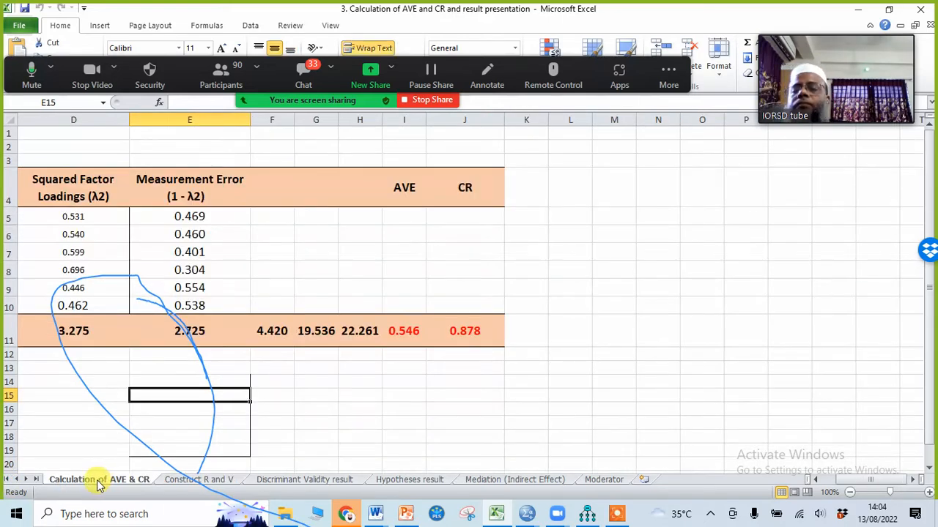
left_click_drag(854, 479, 804, 489)
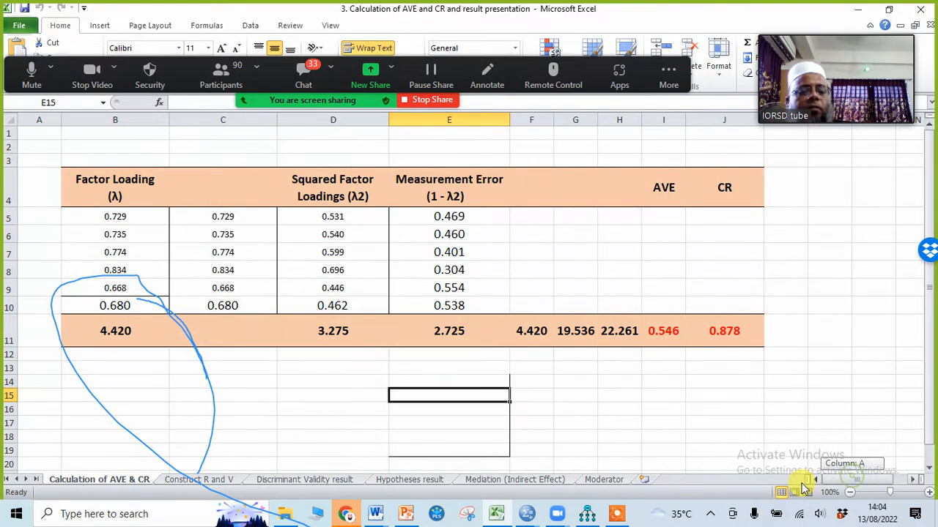
left_click(271, 382)
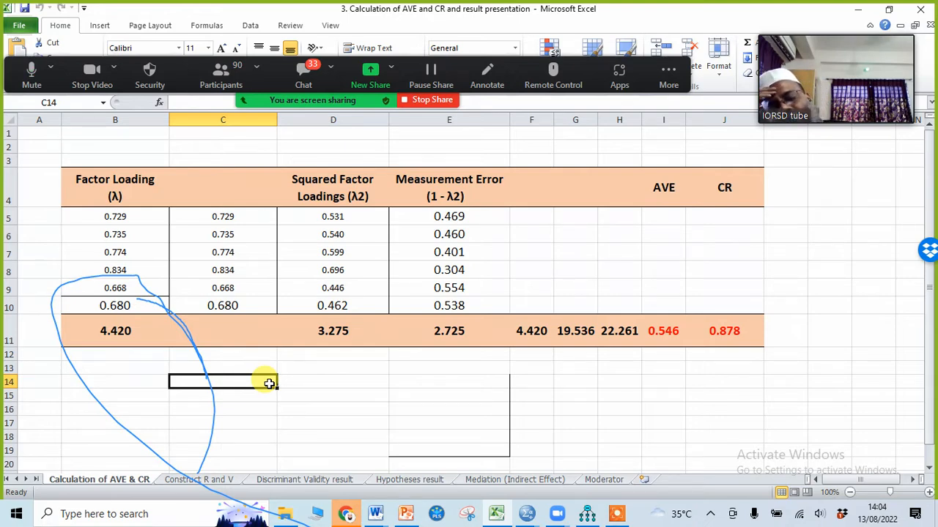
Switch to the Amos CFA satisfaction path diagram, then bring up the screen recorder window briefly and minimise it.
left_click(593, 516)
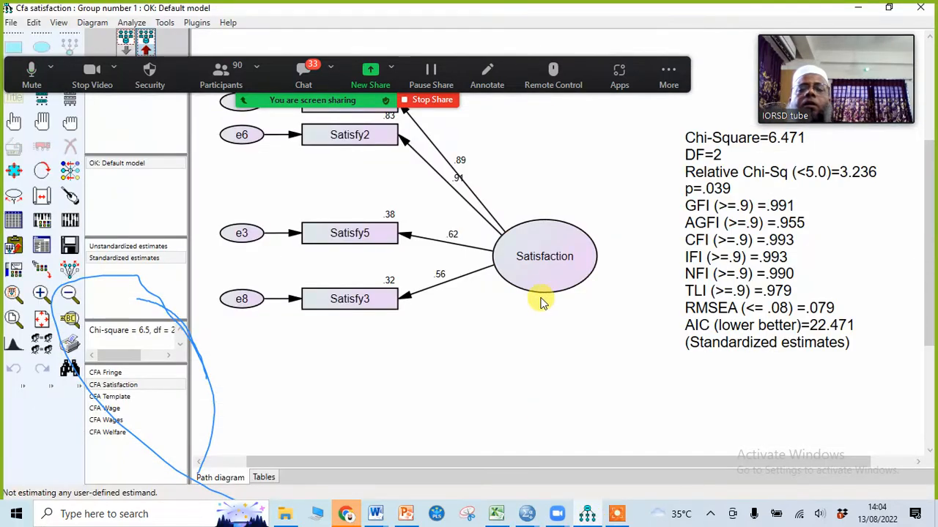
left_click_drag(590, 65, 729, 516)
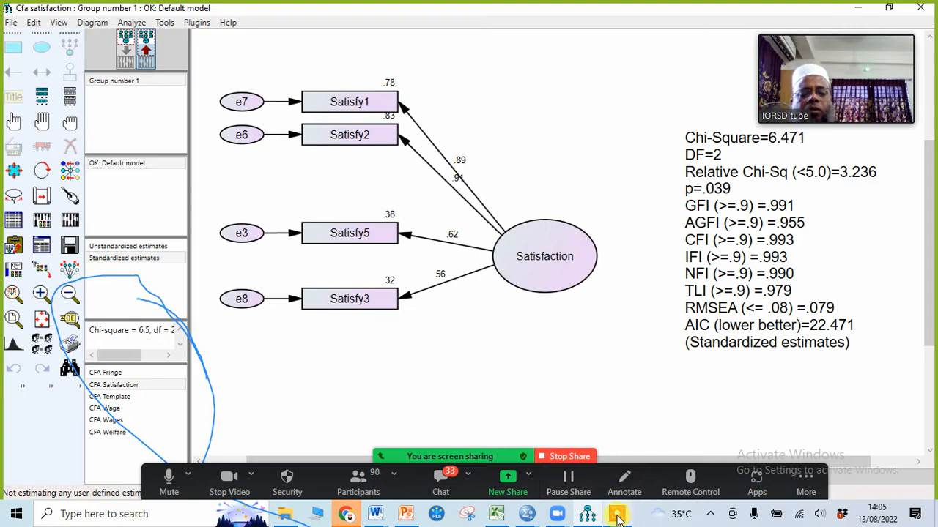
mouse_move(617, 517)
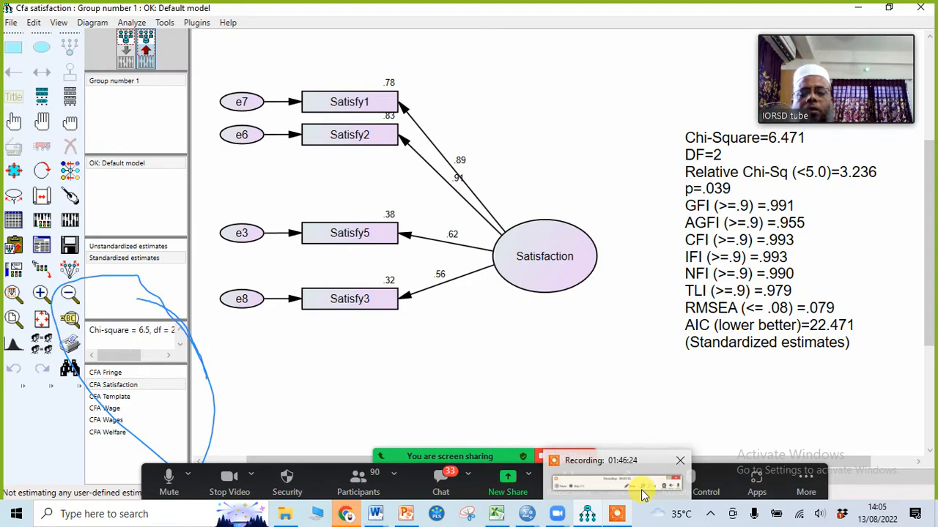
left_click(641, 495)
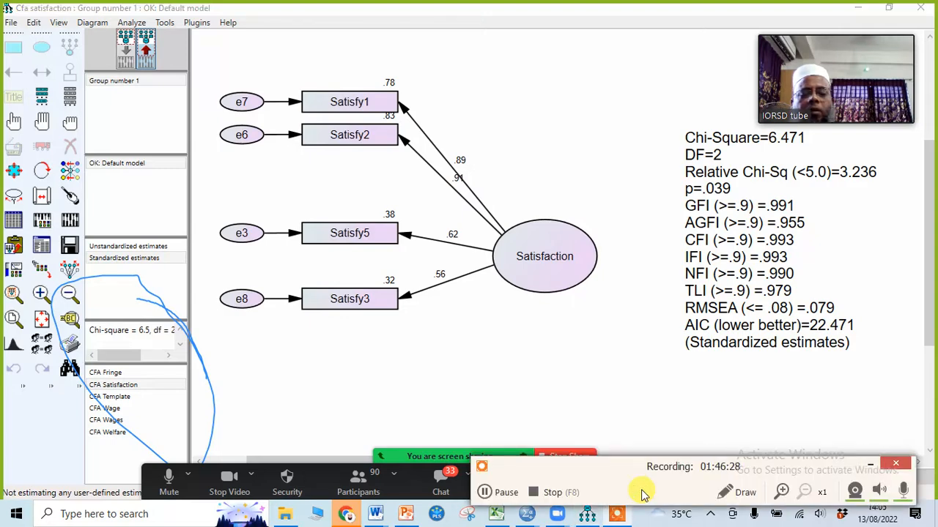
left_click(870, 465)
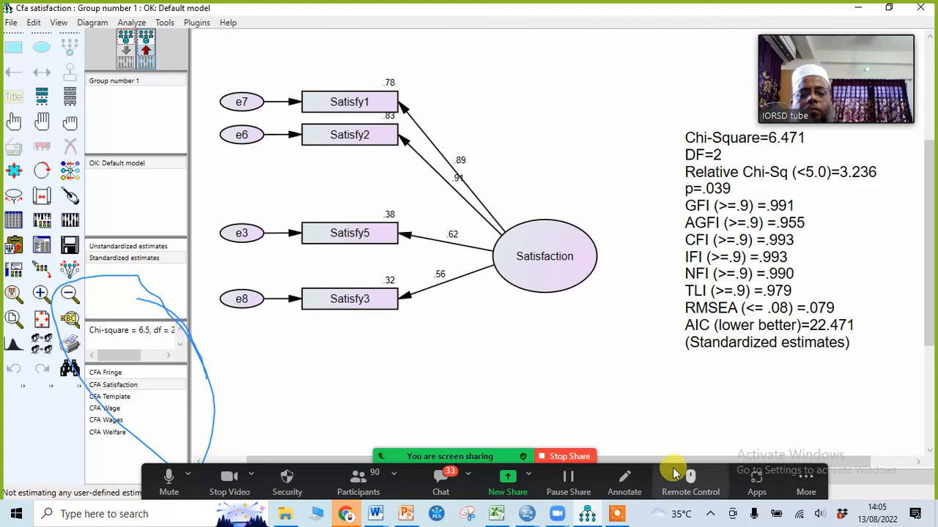
Stop the current Zoom screen share and share the entire screen again.
left_click(565, 458)
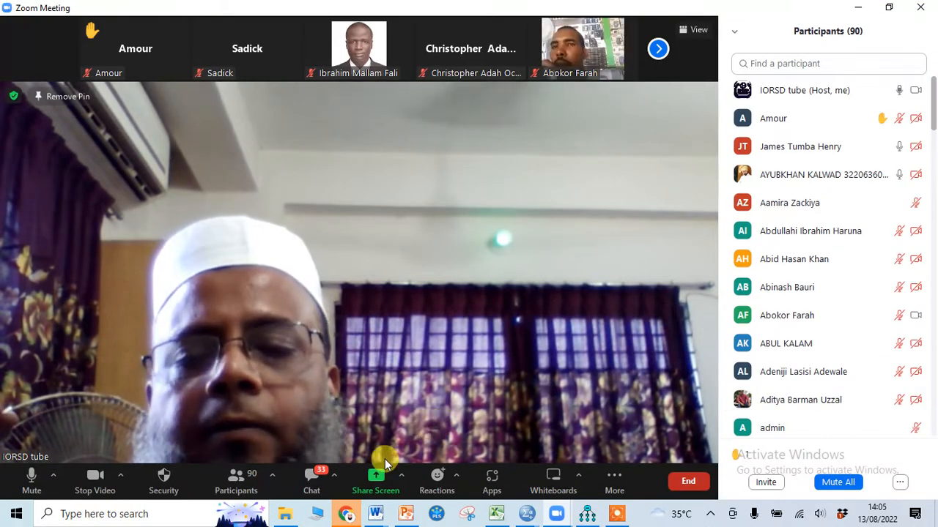
left_click(380, 476)
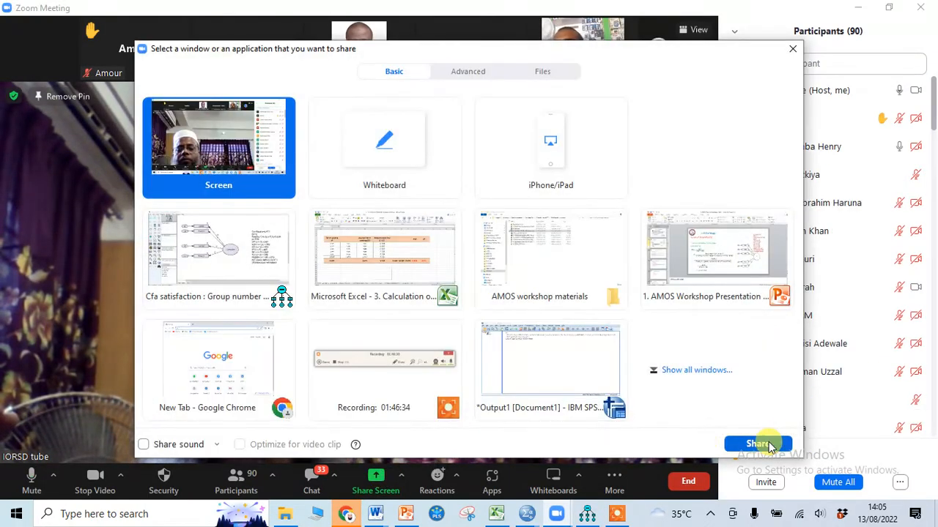
left_click(767, 443)
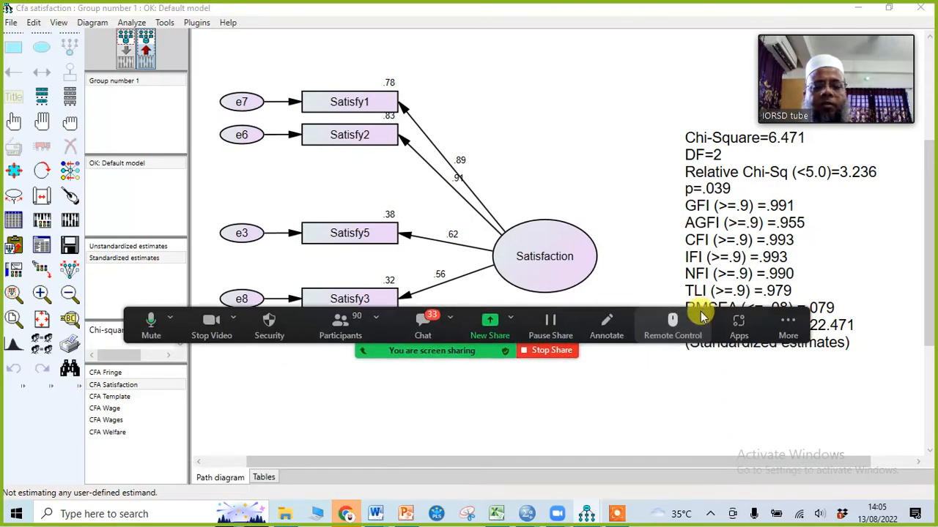
Switch to the Amos Output window and display the Standardized Regression Weights under the scalar estimates.
mouse_move(586, 515)
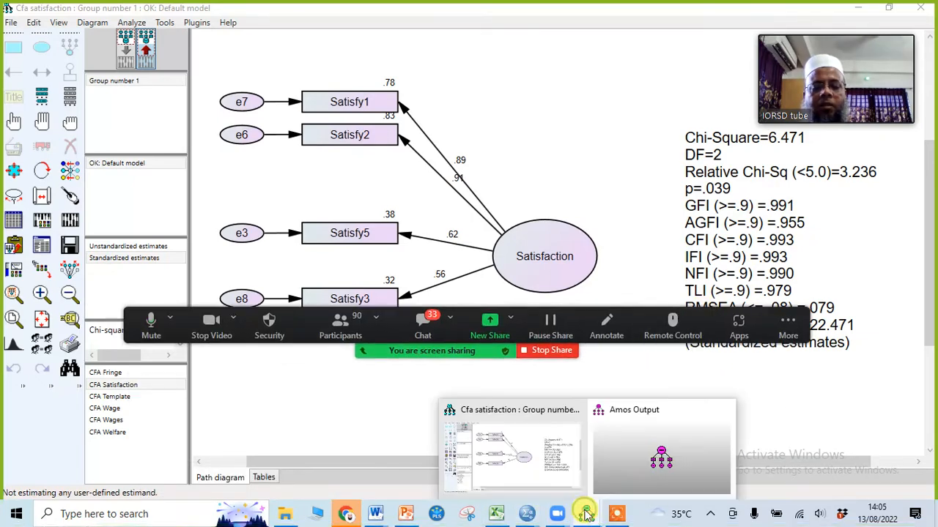
left_click(667, 461)
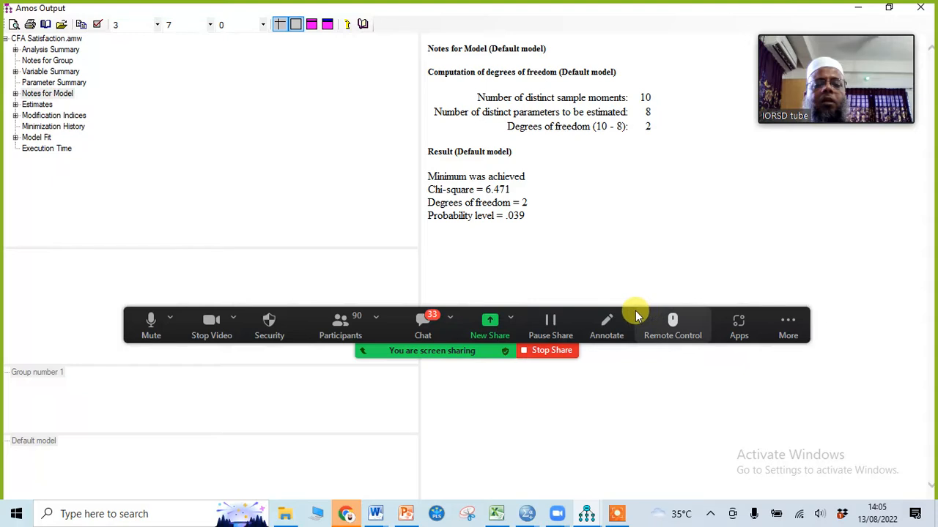
left_click(30, 105)
left_click(14, 105)
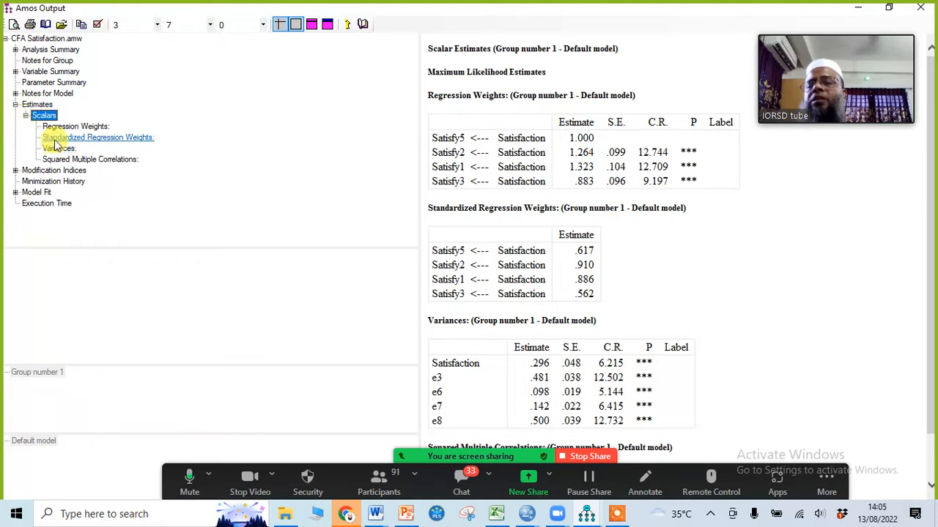
left_click(54, 139)
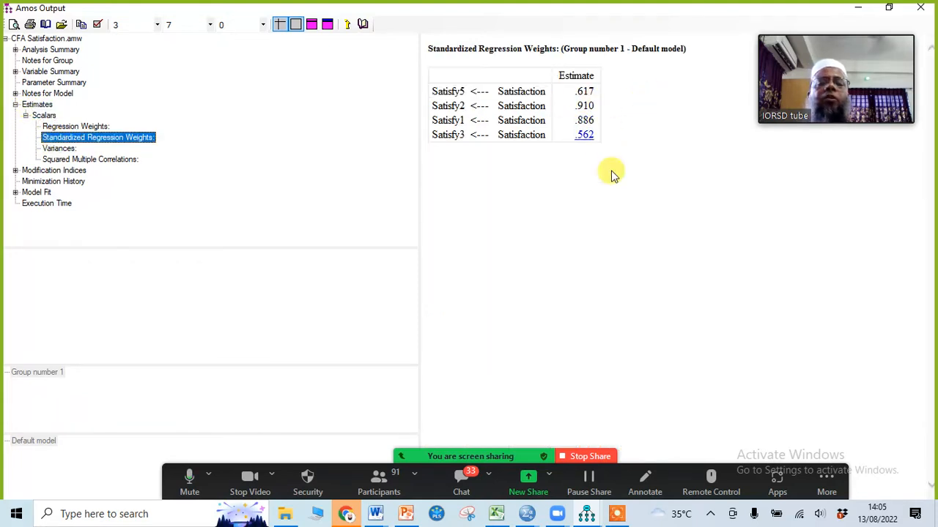
Copy the Standardized Regression Weights table and paste it into the Excel worksheet starting at cell D16.
left_click(618, 115)
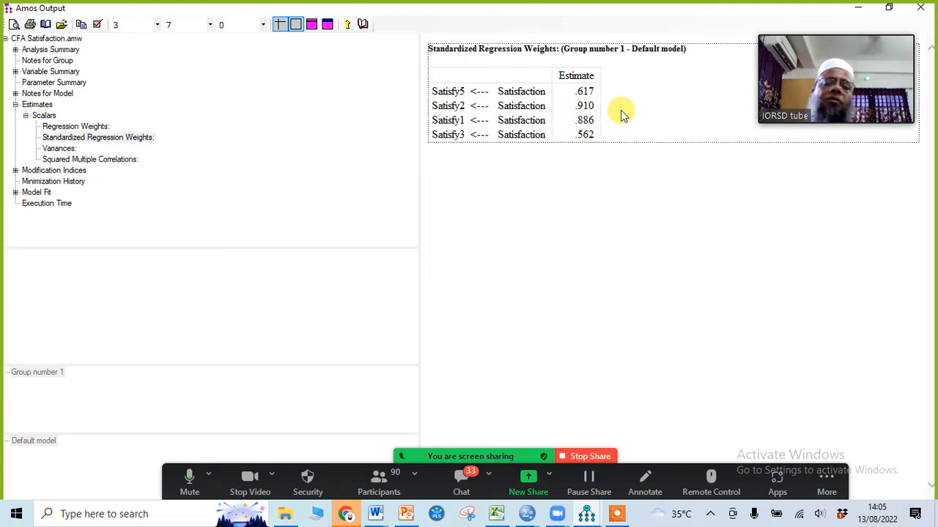
right_click(620, 115)
left_click(647, 134)
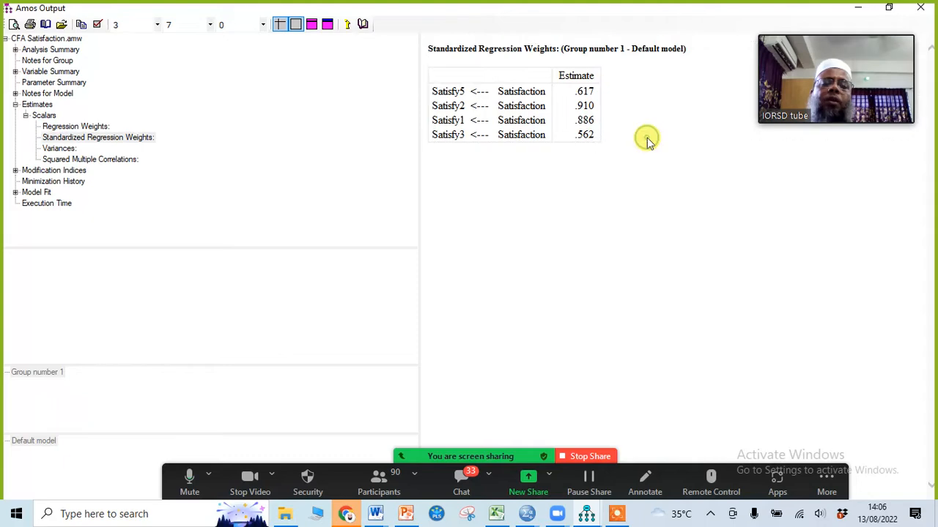
left_click(496, 513)
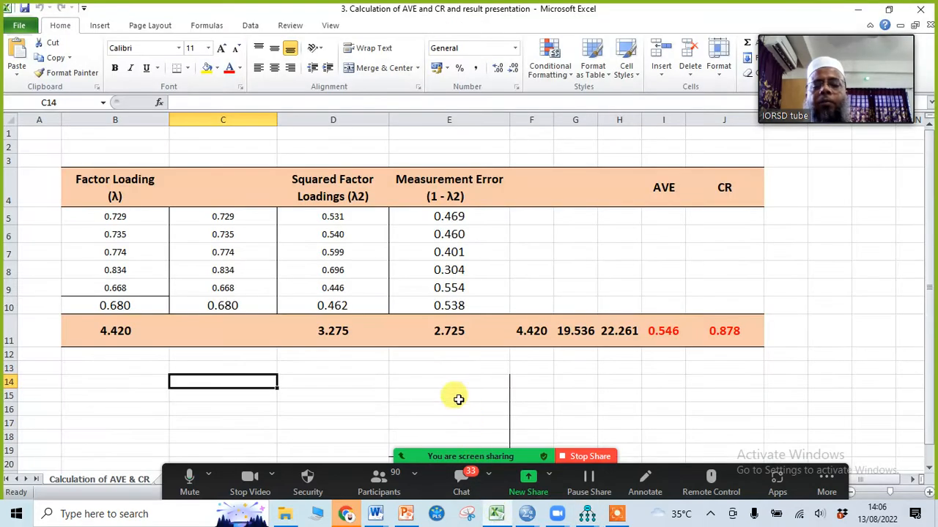
scroll(437, 379, "down", 2)
left_click(330, 235)
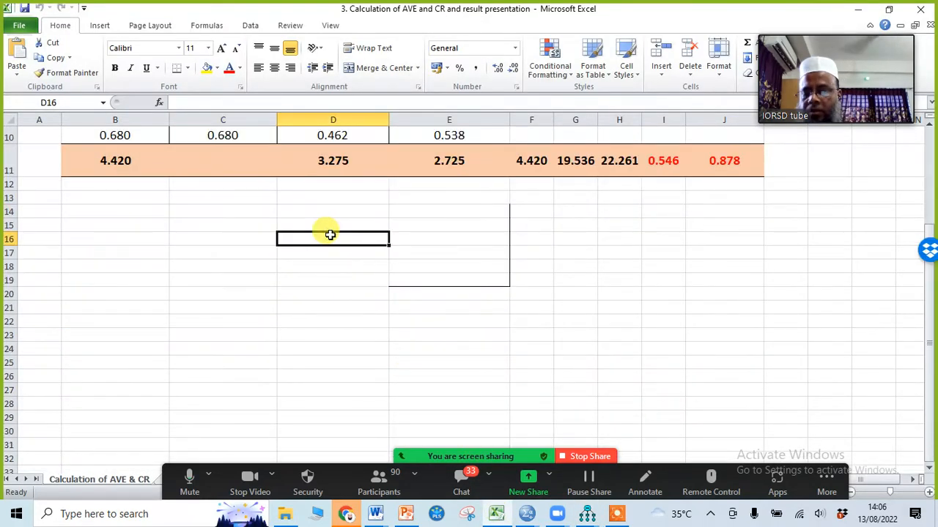
key("ctrl+v")
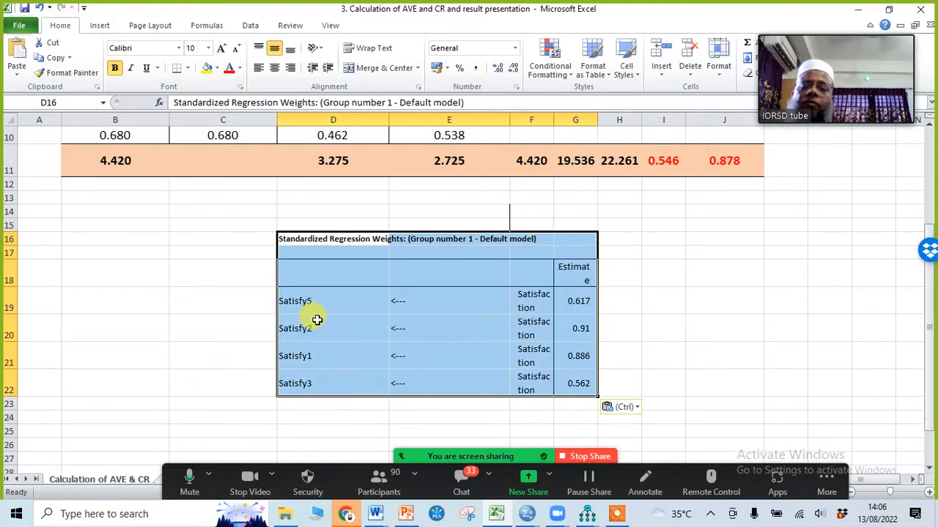
scroll(718, 356, "up", 1)
scroll(725, 355, "down", 2)
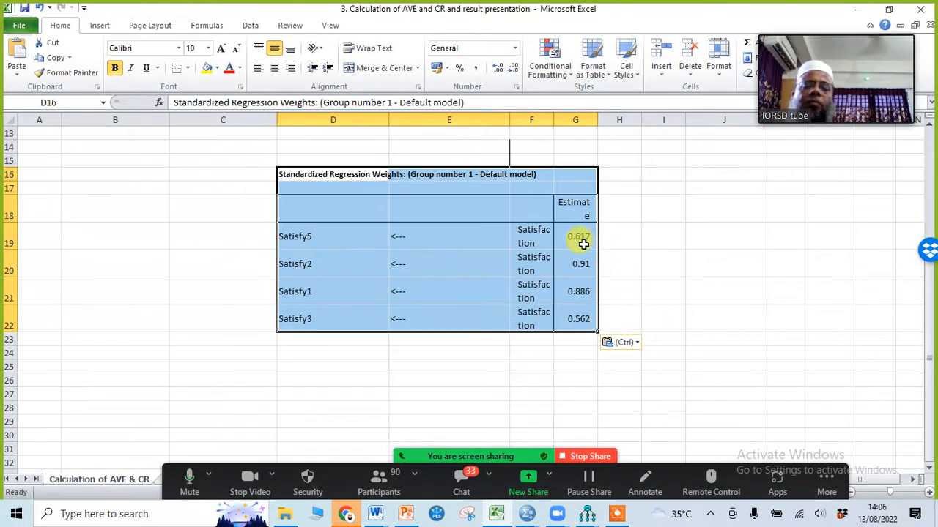
Copy the four Satisfaction estimates in cells G19 to G22 of the pasted regression weights table.
left_click_drag(579, 236, 581, 320)
right_click(581, 274)
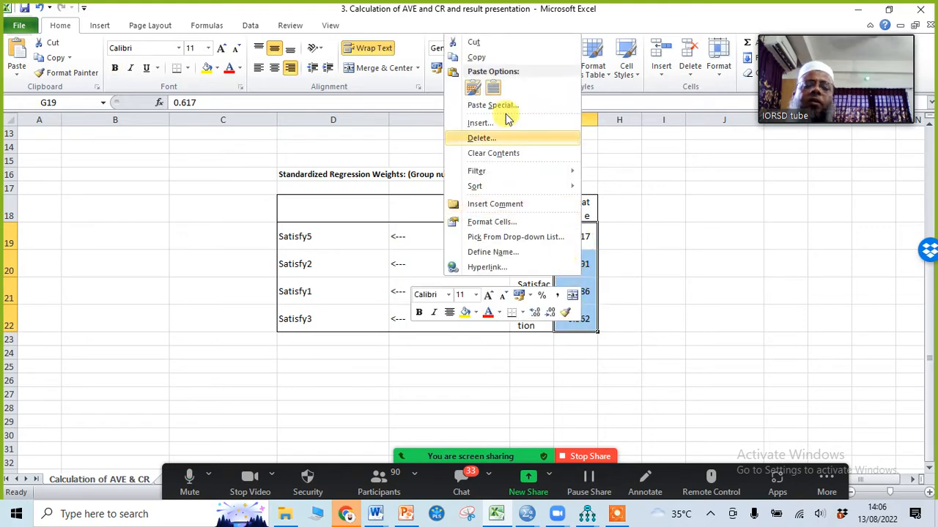
left_click(472, 56)
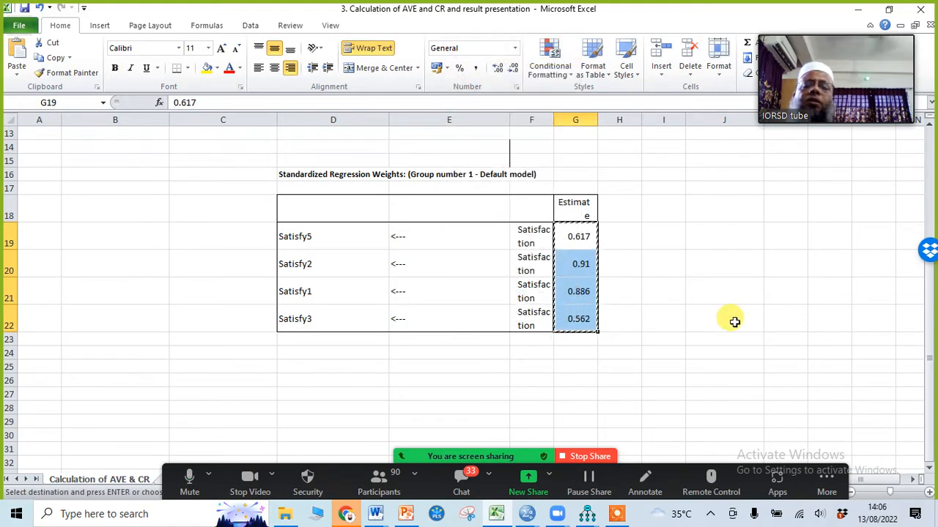
scroll(734, 322, "up", 4)
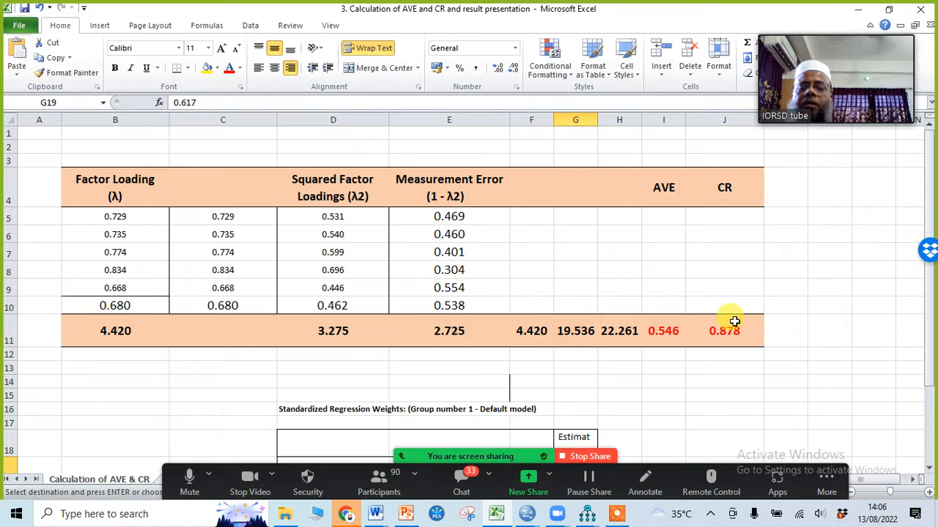
Review the standardized regression weights in the Amos Output window, then return to the Excel worksheet and select cell L9.
mouse_move(591, 515)
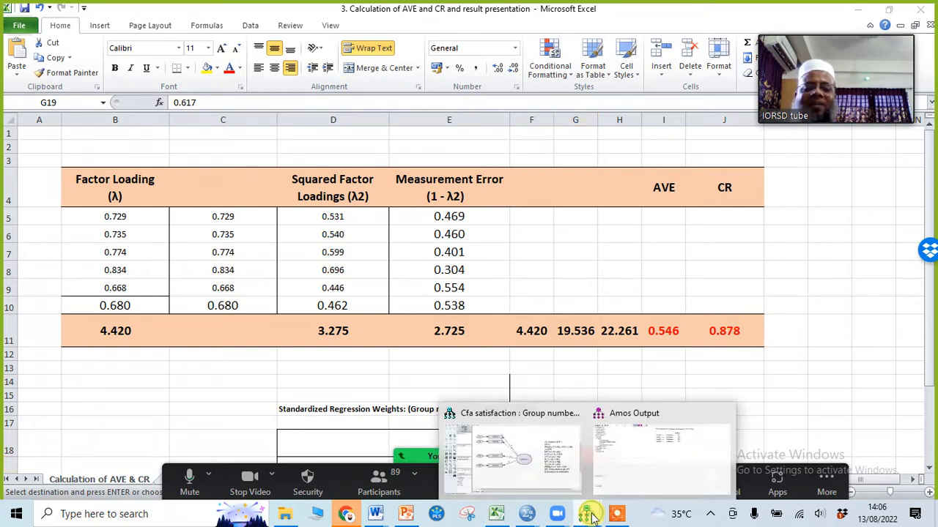
left_click(634, 440)
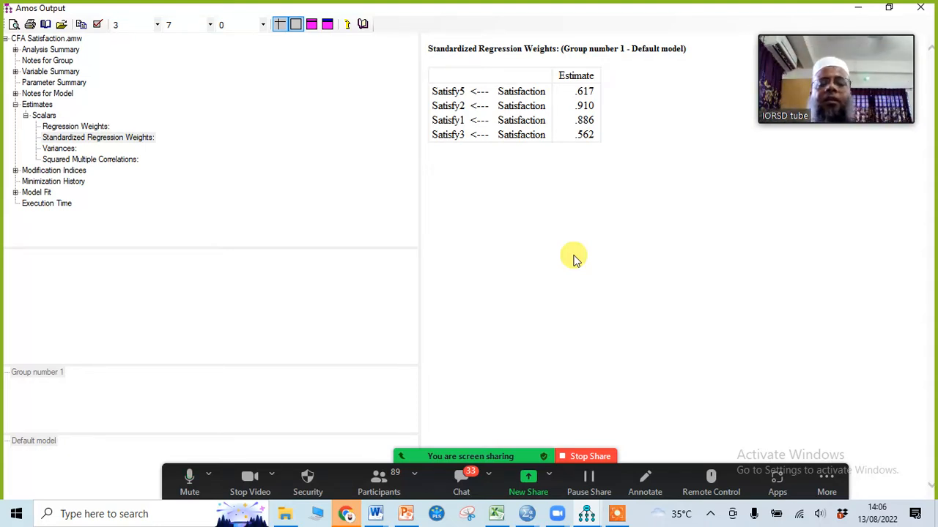
left_click(495, 513)
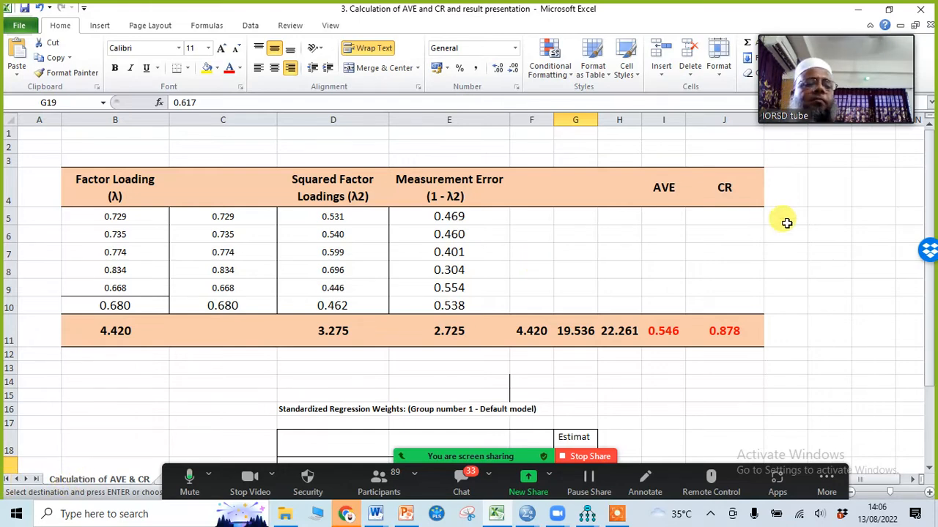
left_click(819, 289)
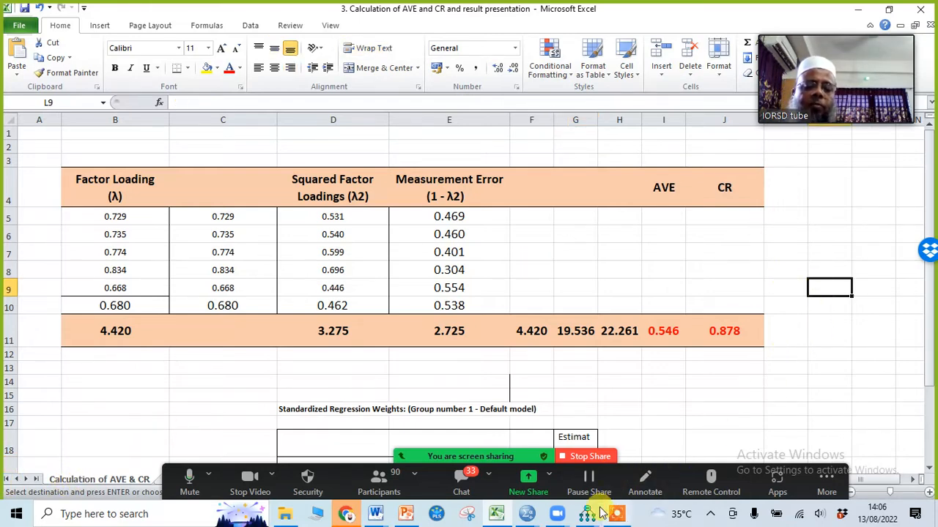
Switch to the CFA satisfaction path diagram in Amos and open the model's text output.
mouse_move(584, 513)
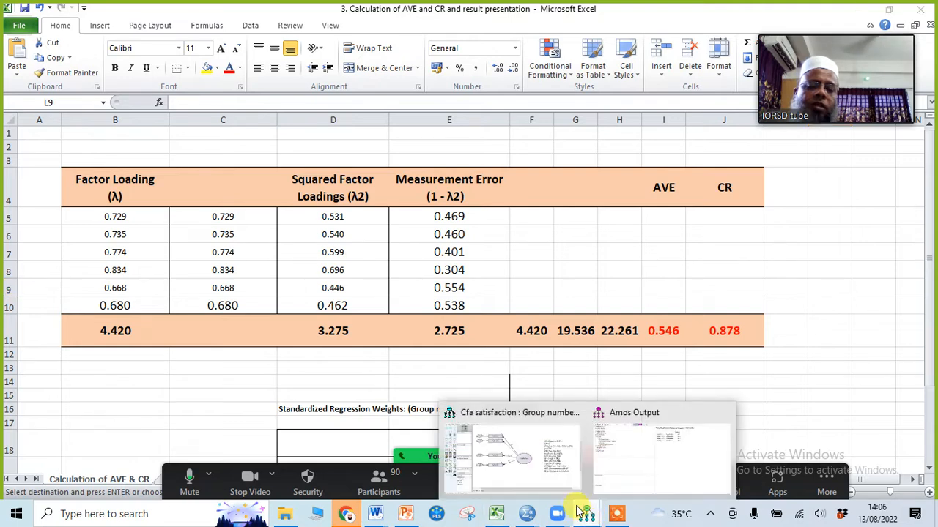
left_click(534, 472)
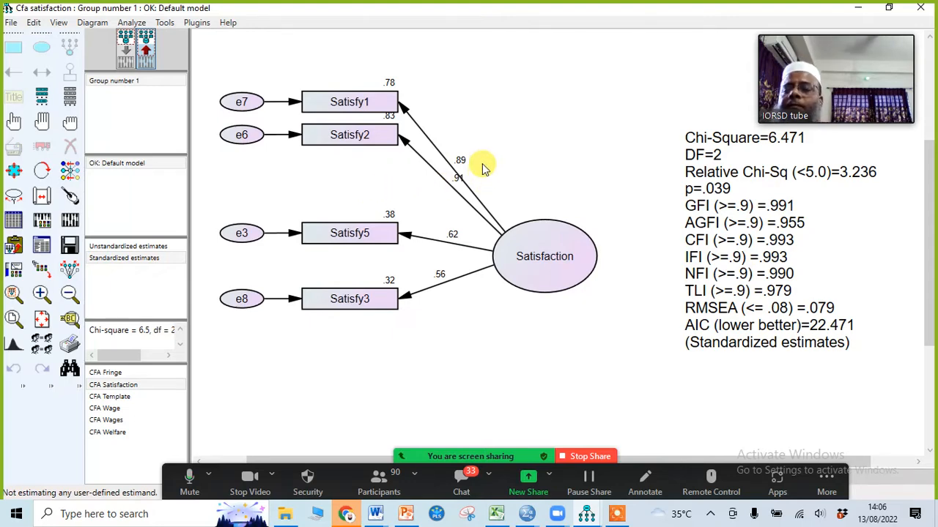
left_click(44, 246)
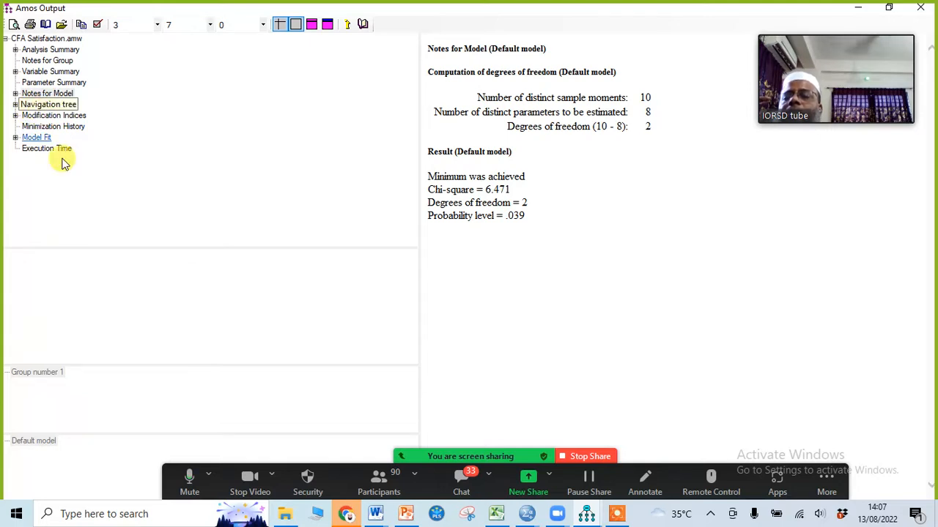
Display the Standardized Regression Weights table from the scalar estimates in the Amos Output.
left_click(62, 203)
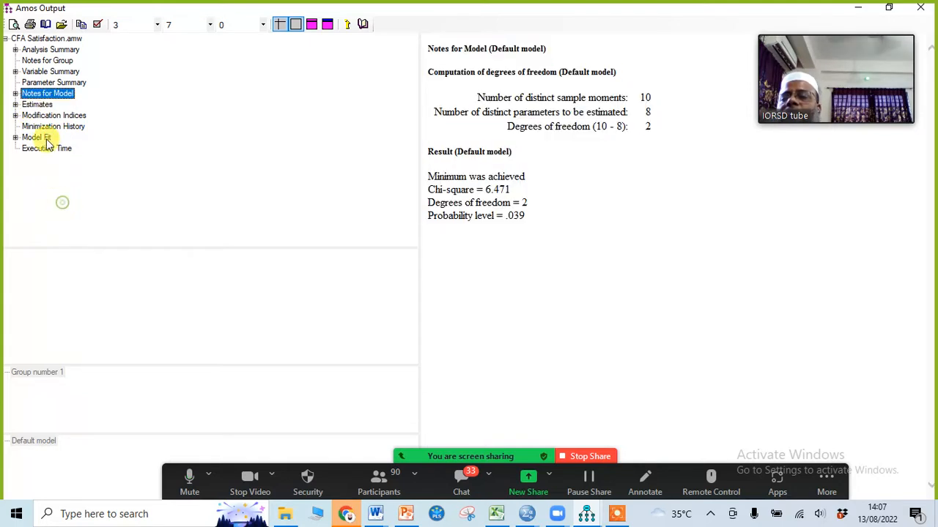
left_click(21, 107)
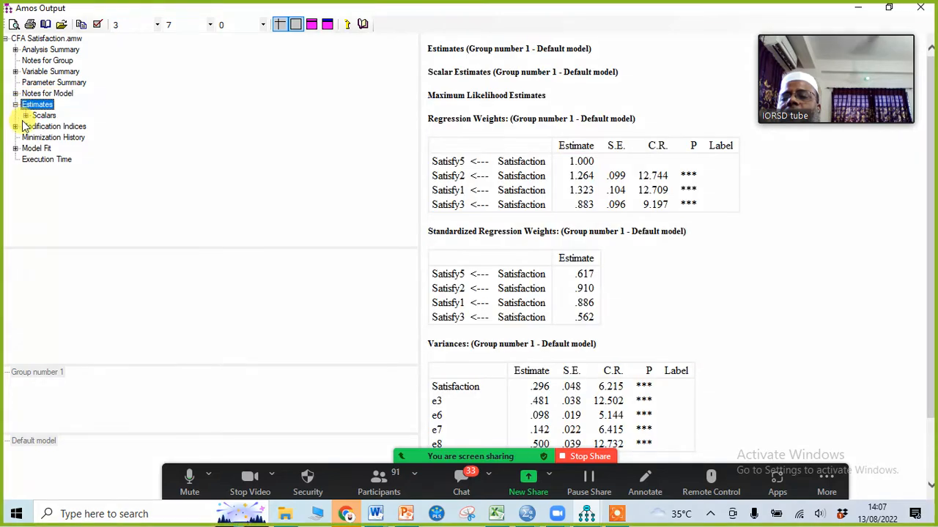
left_click(26, 119)
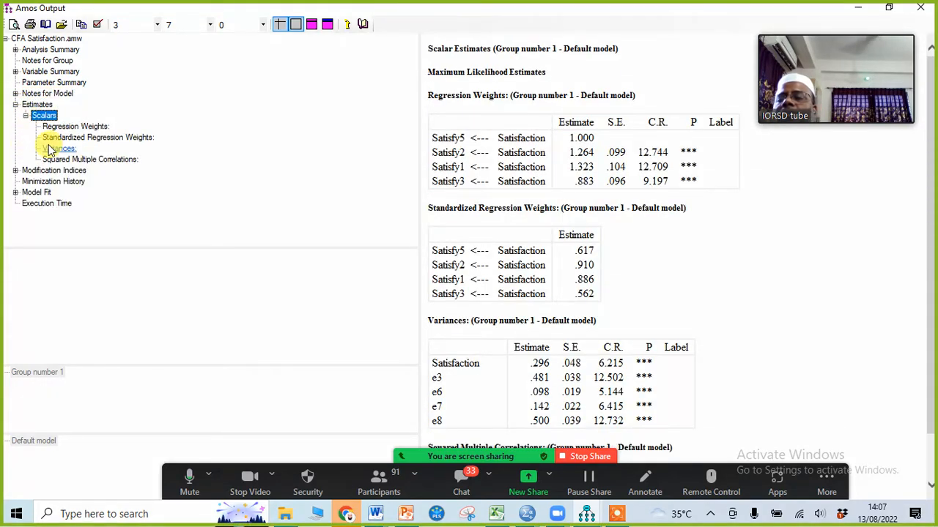
left_click(114, 139)
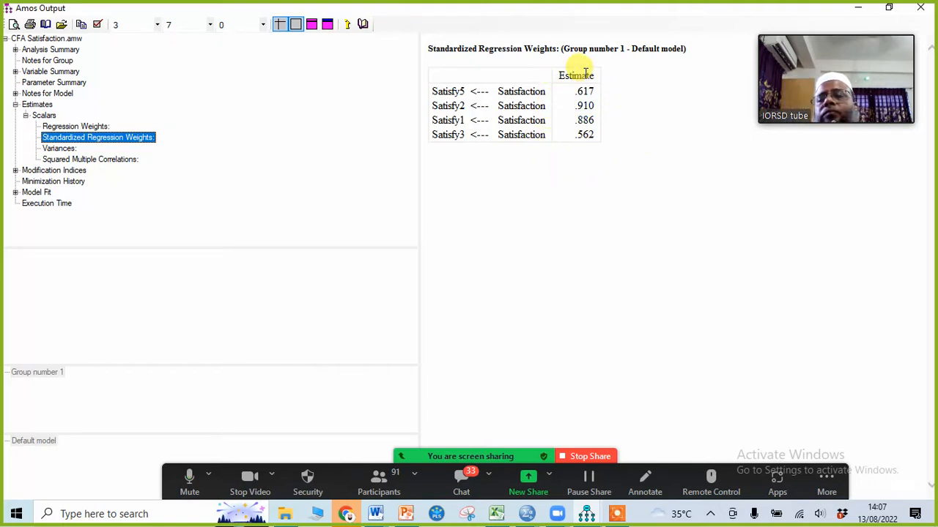
Copy the Standardized Regression Weights table for the Satisfaction model.
left_click(634, 112)
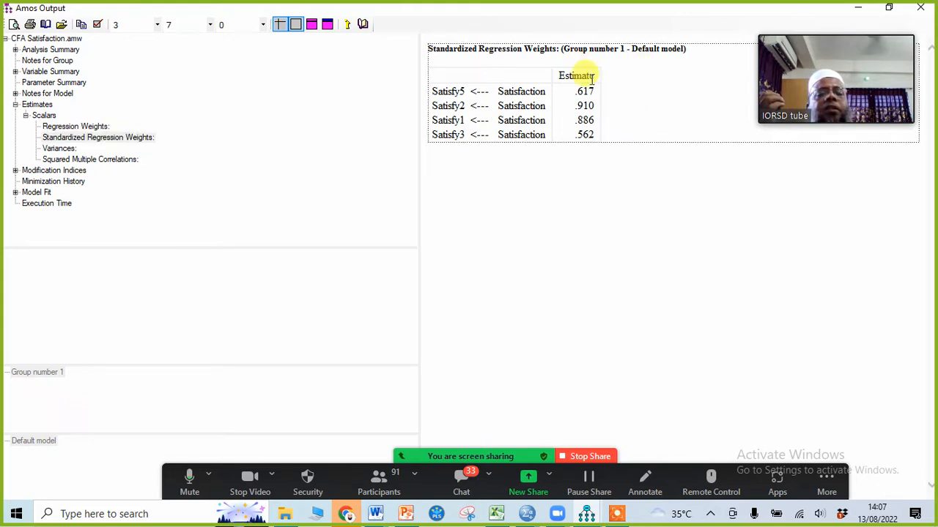
right_click(644, 103)
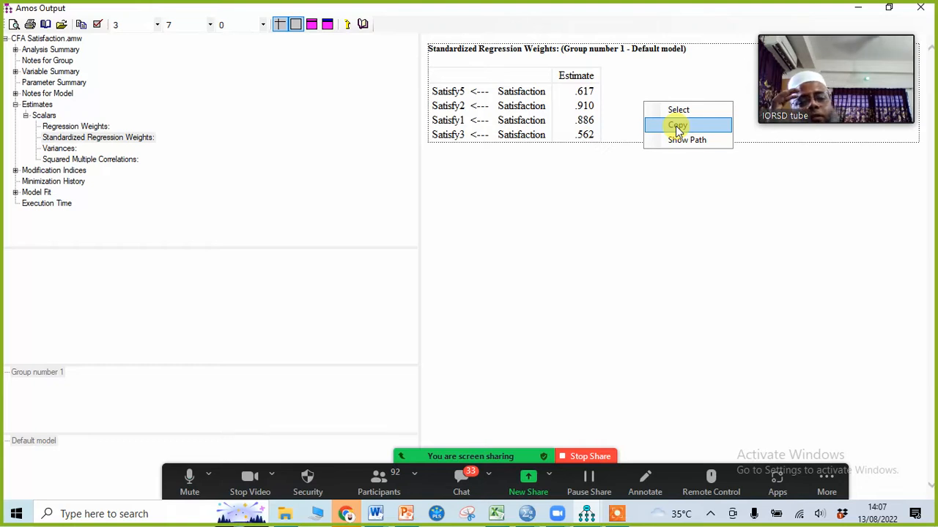
left_click(679, 78)
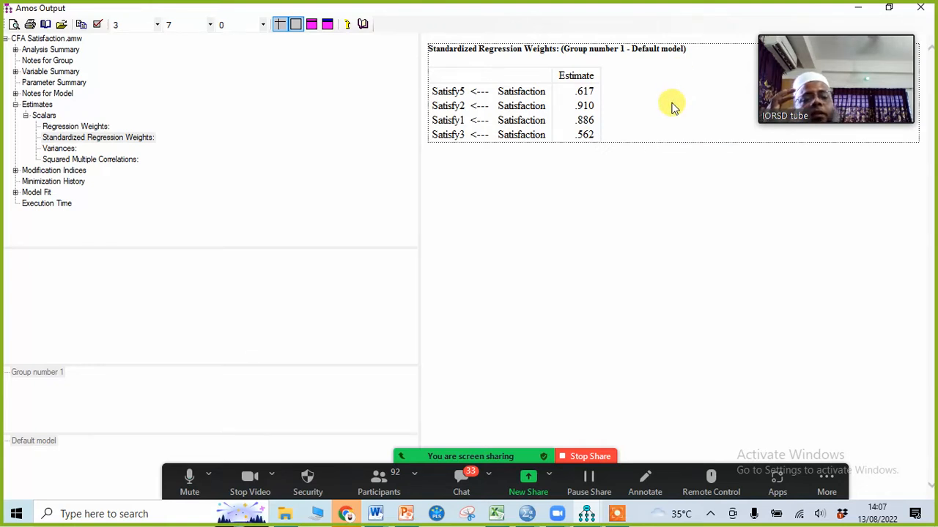
right_click(672, 105)
left_click(706, 129)
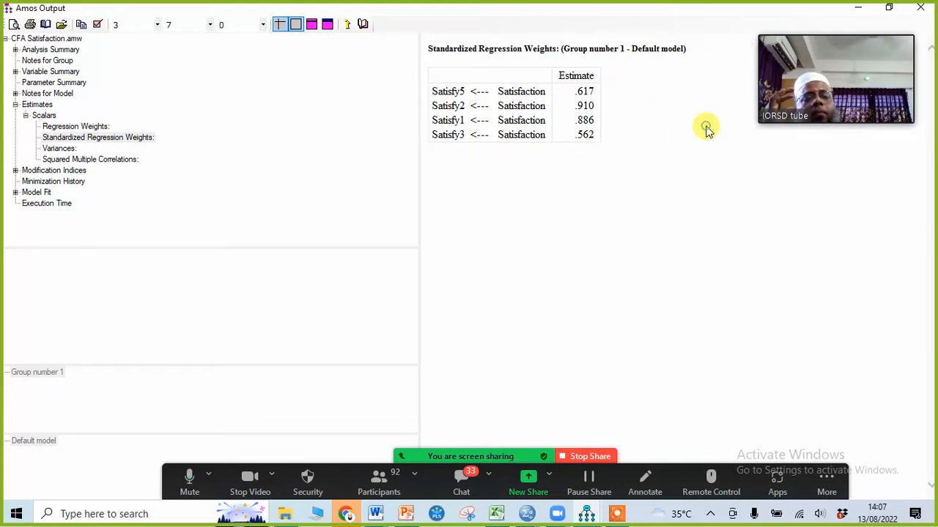
Switch to the Excel worksheet and paste the copied regression weights table starting at cell I18.
left_click(496, 513)
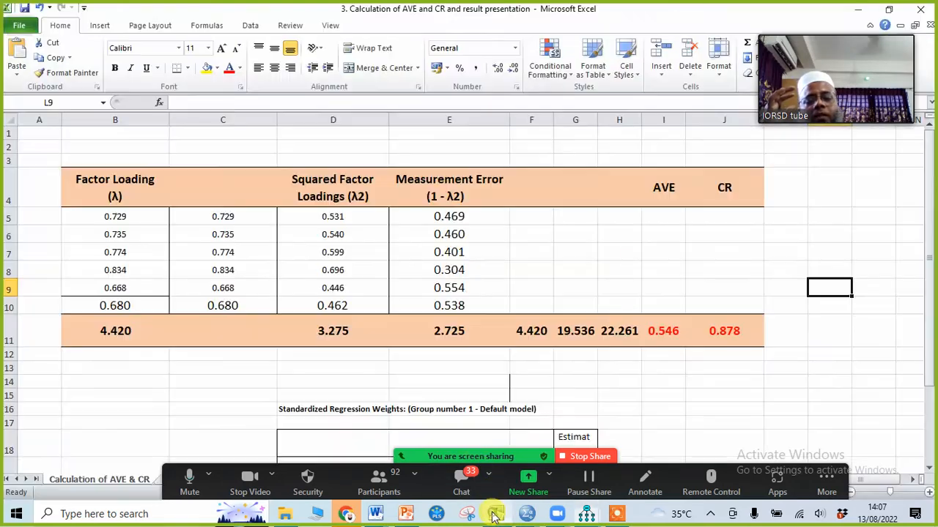
scroll(629, 397, "down", 3)
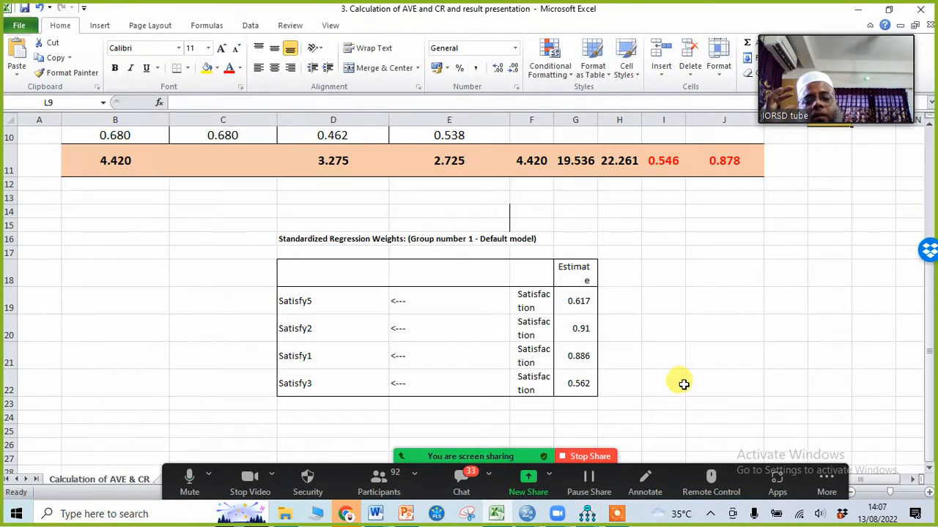
left_click(659, 277)
key("ctrl+v")
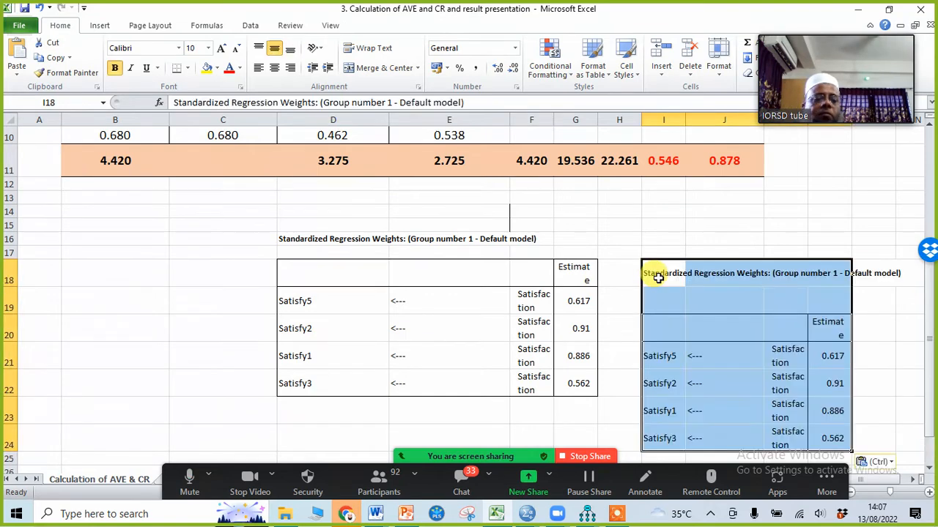
Copy the four Satisfaction estimates in cells L21 to L24 of the newly pasted table.
scroll(830, 382, "down", 1)
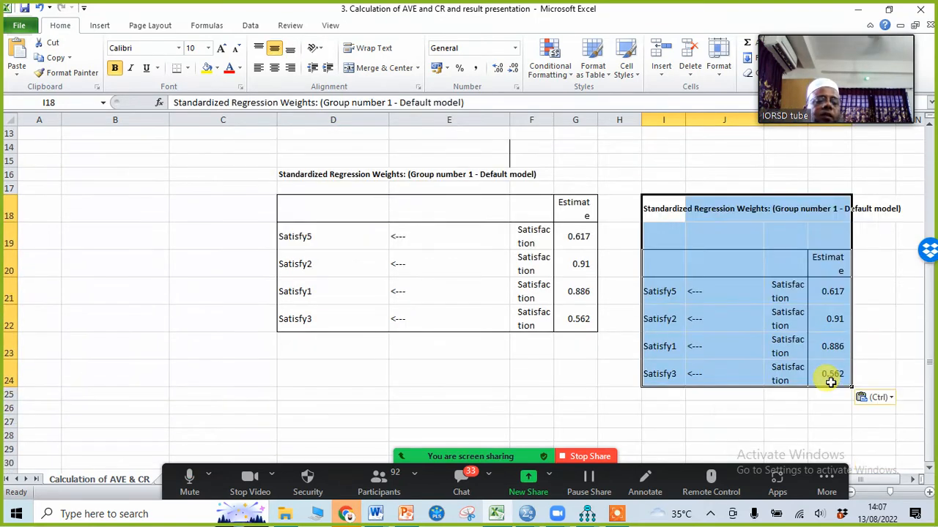
left_click(830, 294)
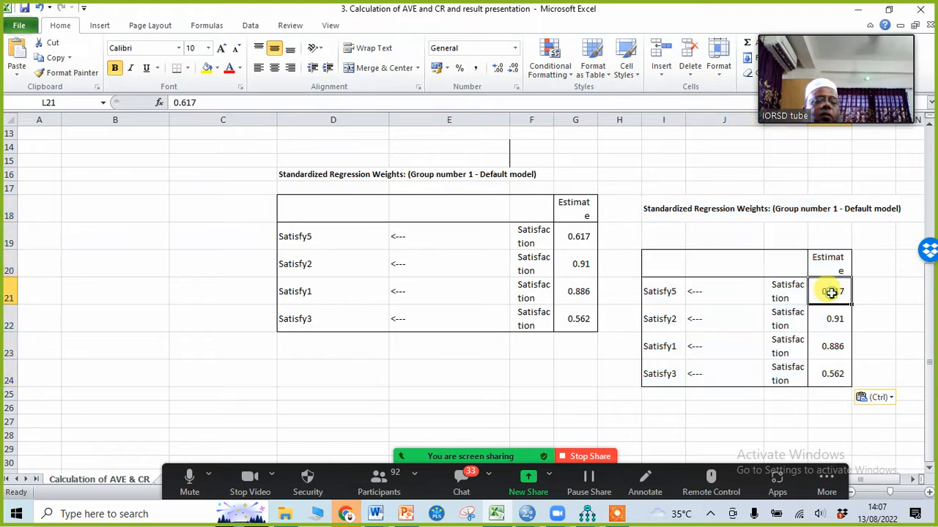
left_click_drag(831, 305, 826, 377)
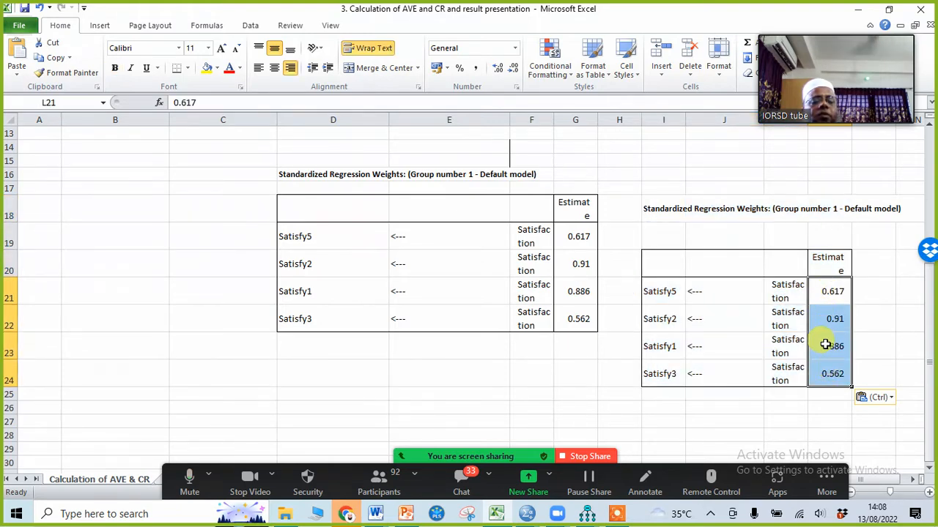
right_click(831, 345)
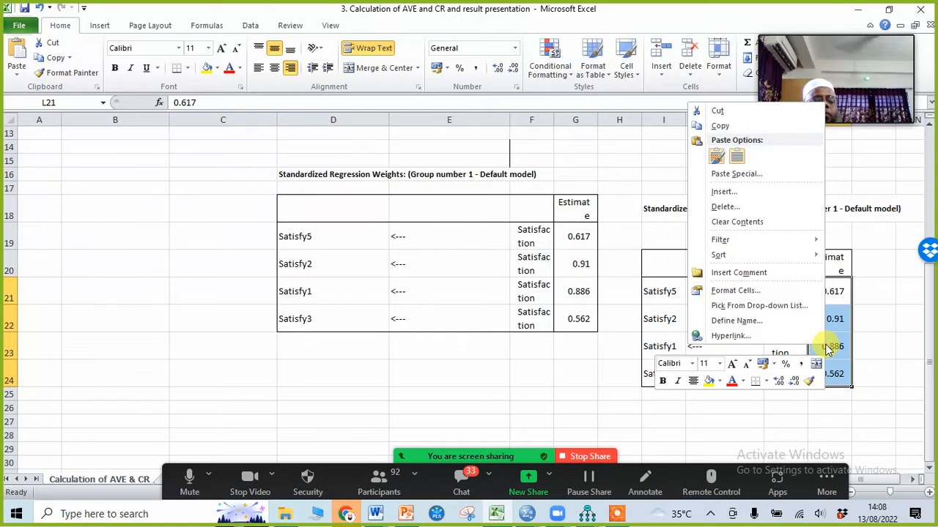
left_click(720, 126)
Paste the copied estimates as values only into the Factor Loading cells B5 to B8.
scroll(845, 331, "up", 4)
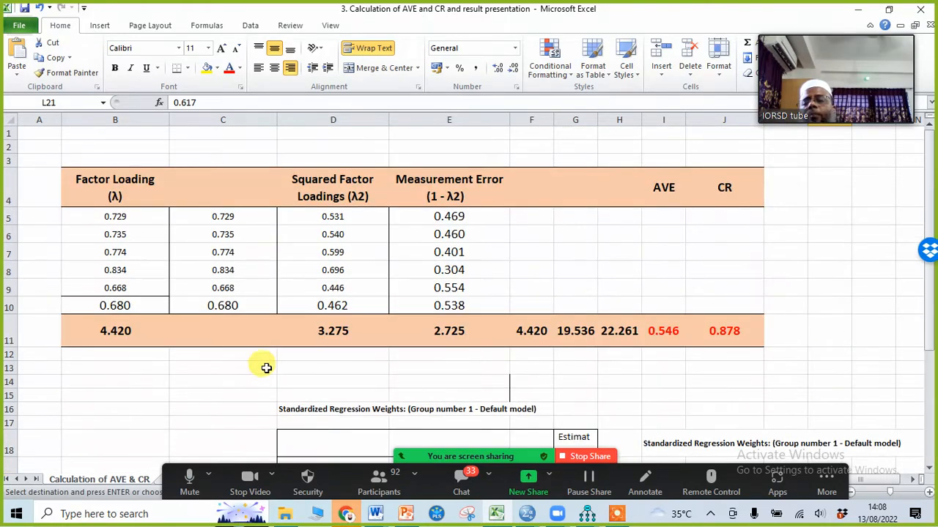
left_click_drag(121, 215, 122, 271)
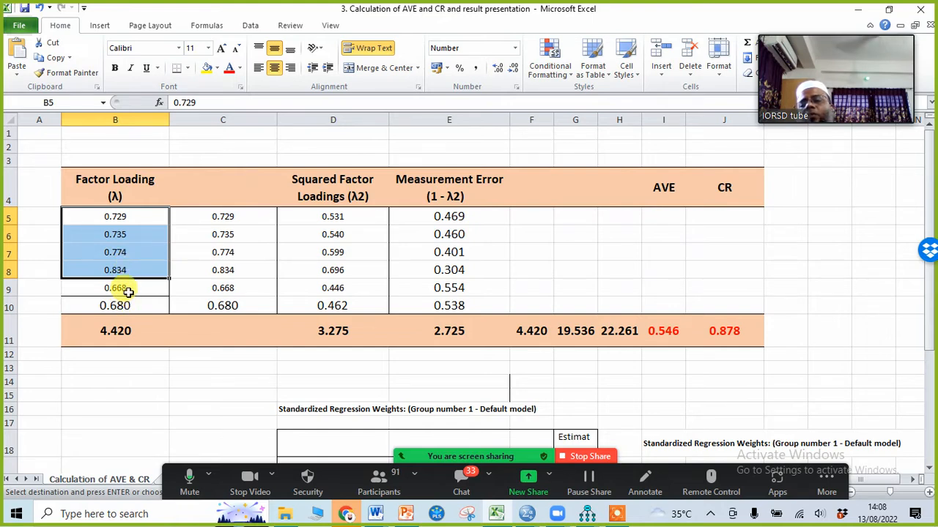
right_click(134, 272)
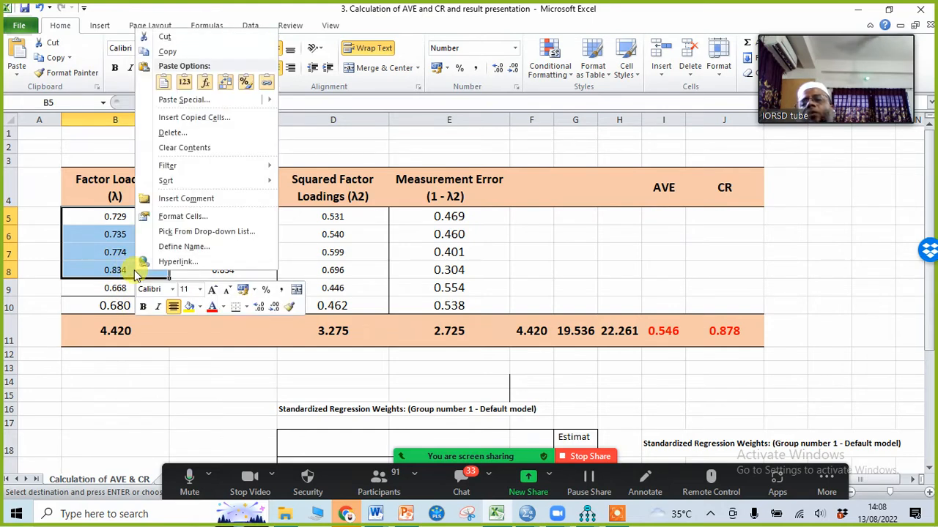
left_click(184, 81)
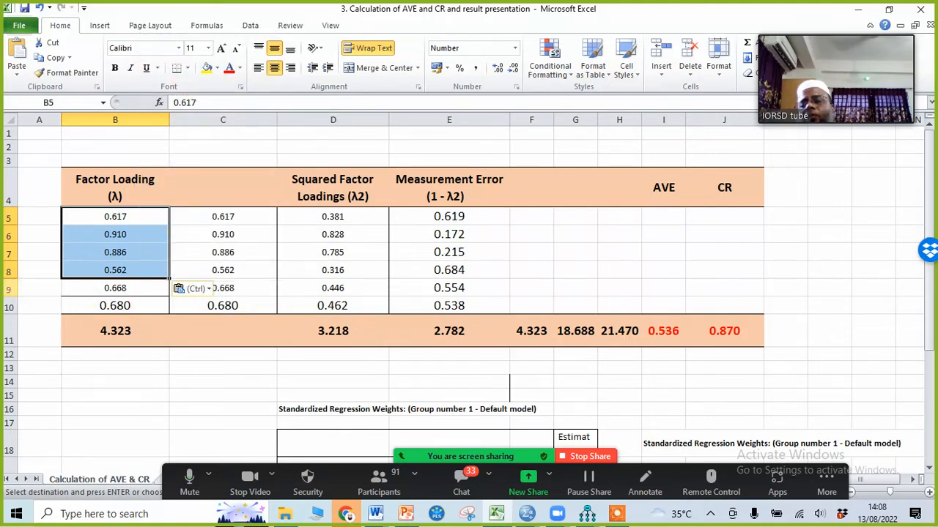
Delete the two surplus factor loading rows, 9 and 10, from the calculation table.
left_click_drag(9, 288, 10, 306)
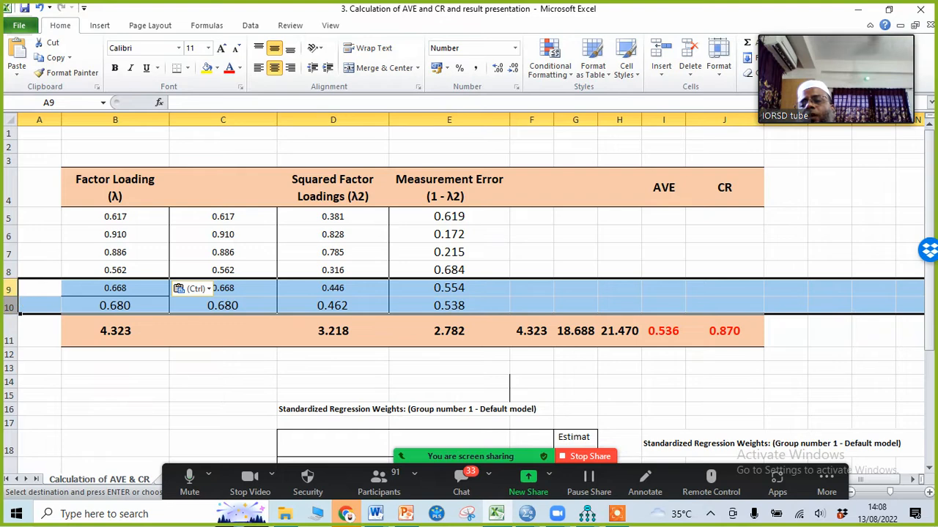
right_click(10, 297)
left_click(44, 395)
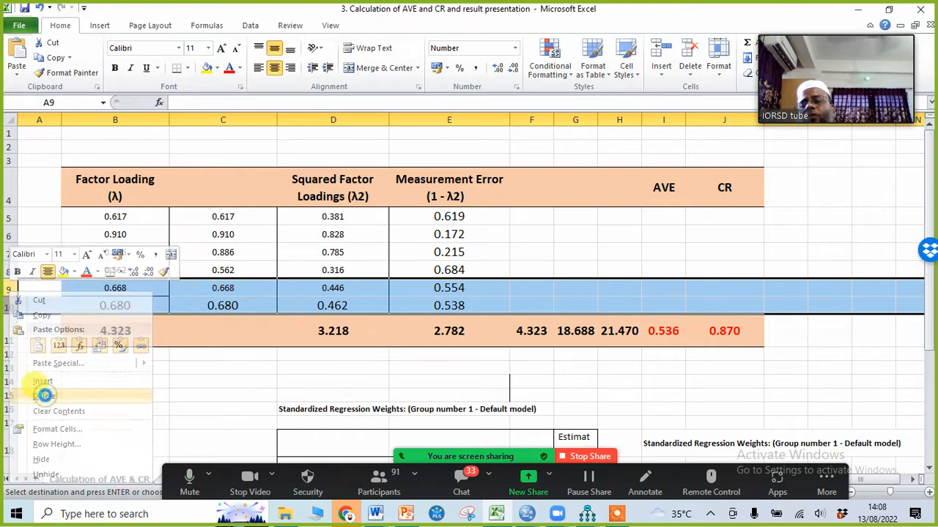
left_click(156, 373)
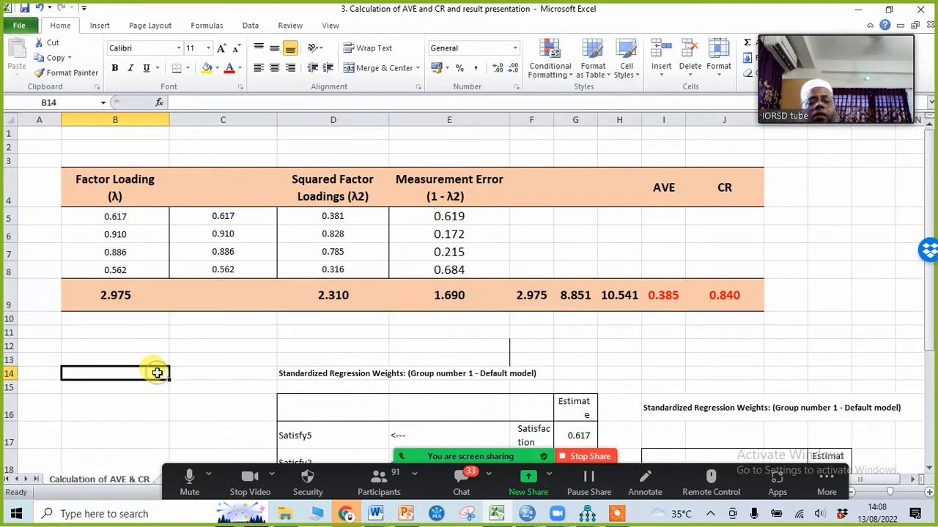
Change the AVE formula in cell I9 to =D9/4 and check the CR formula in cell J9.
left_click(663, 297)
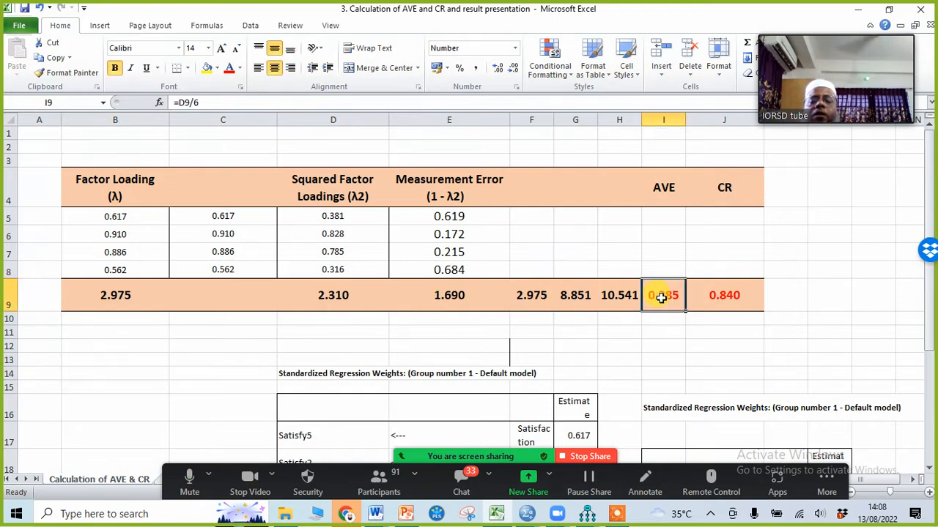
left_click(207, 102)
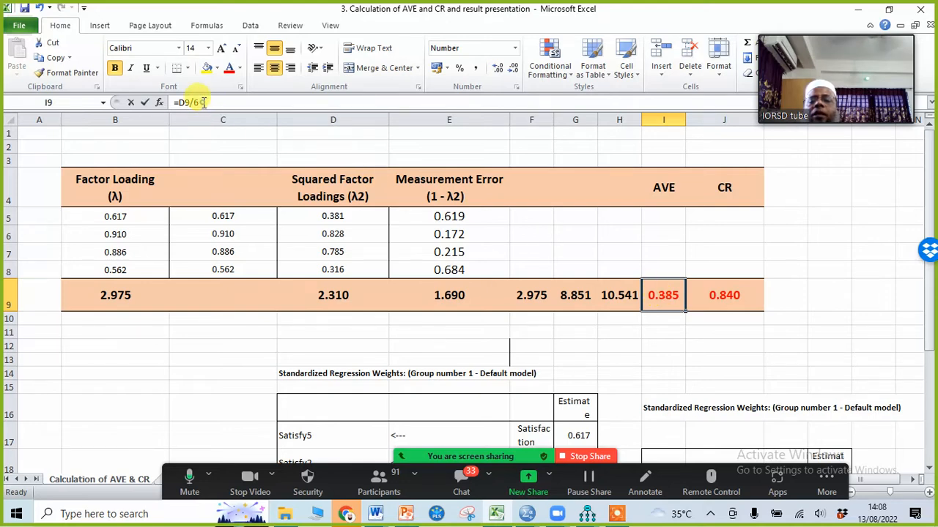
key("BackSpace")
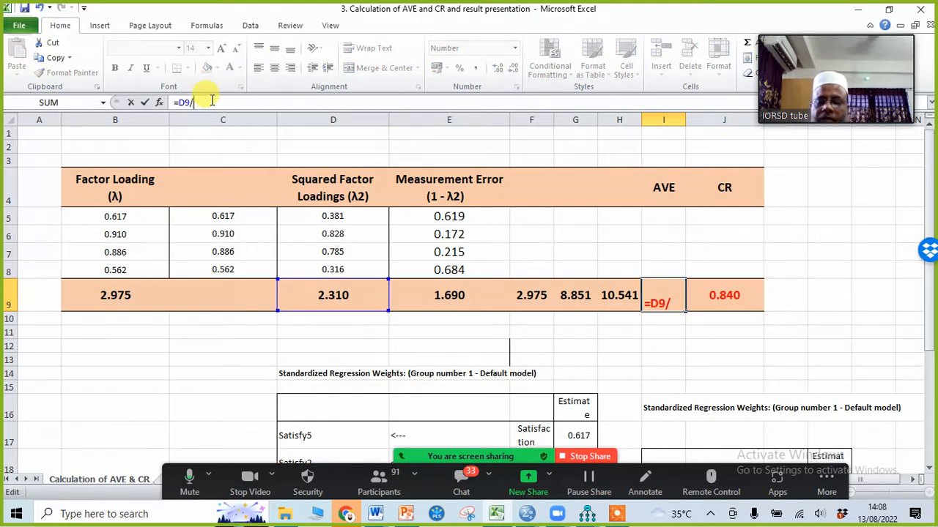
type("4")
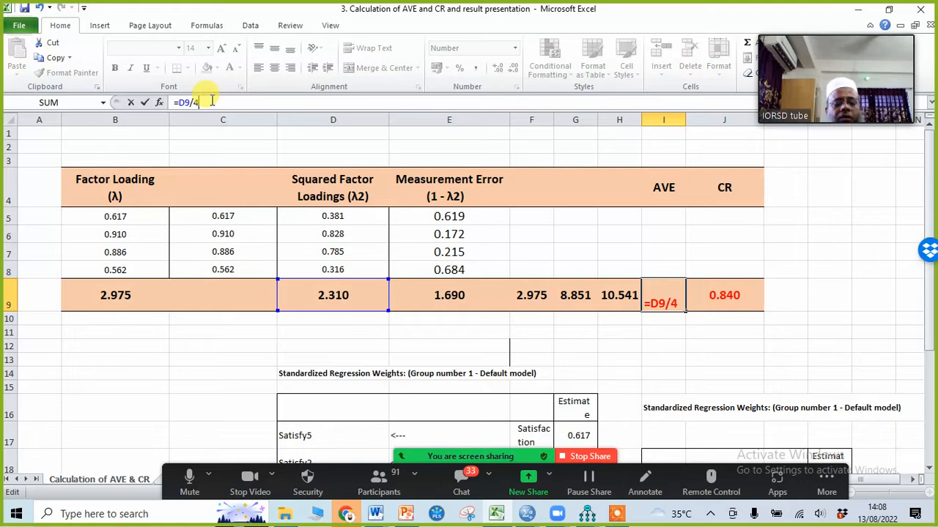
key("Return")
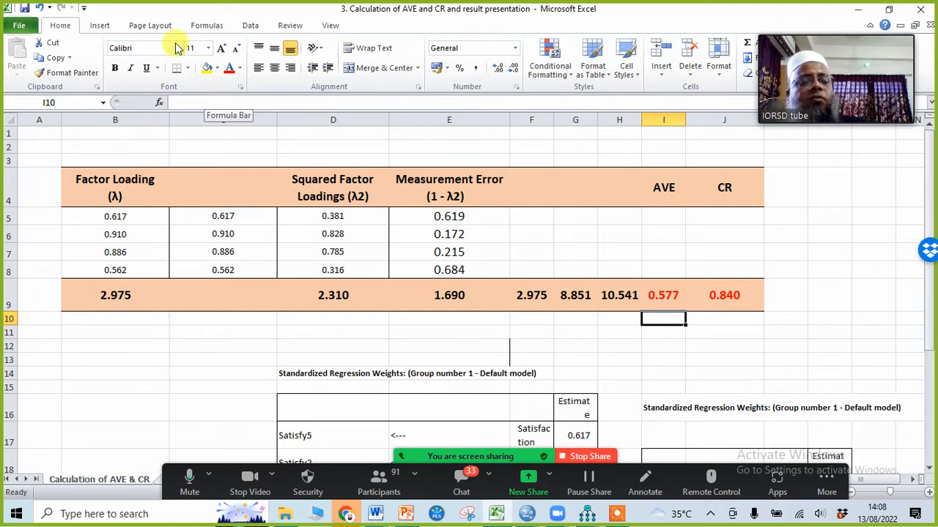
left_click(670, 297)
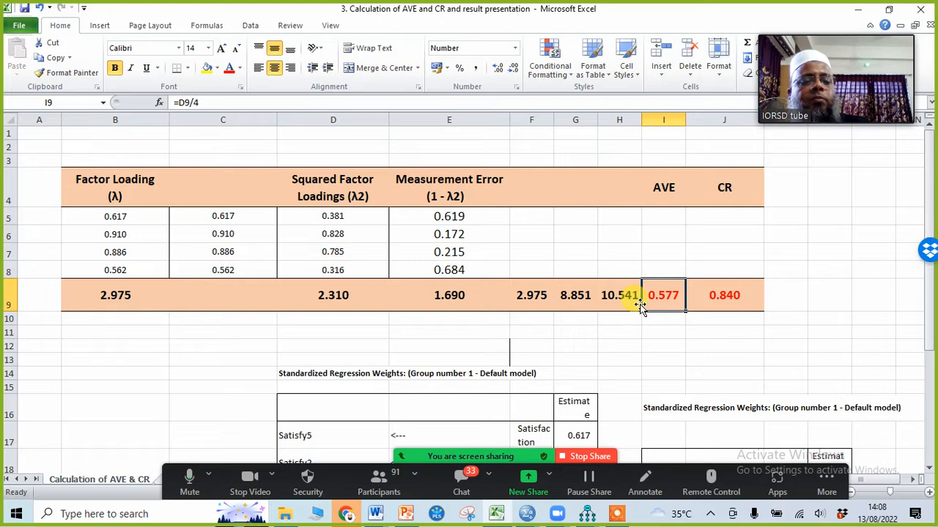
left_click(714, 296)
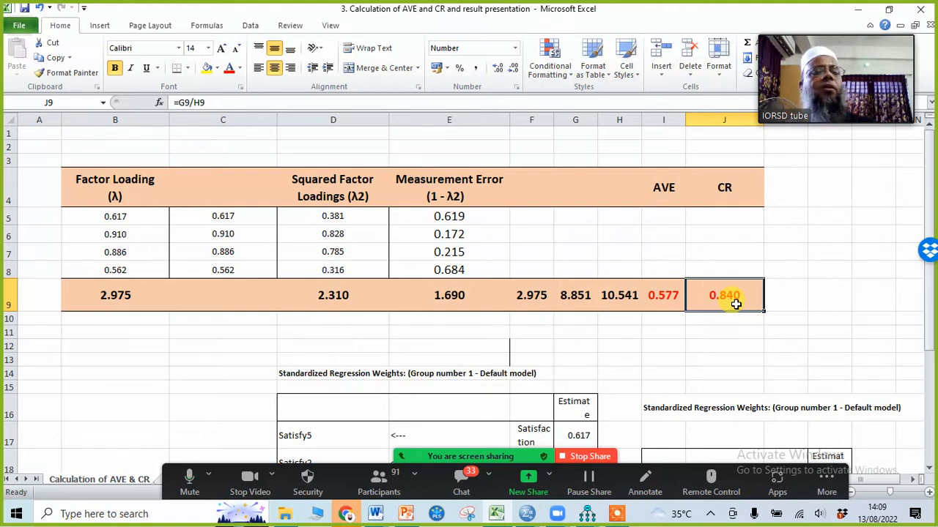
Return to the CFA satisfaction model in Amos, save it, and display its output path diagram with the standardized estimates.
left_click(858, 12)
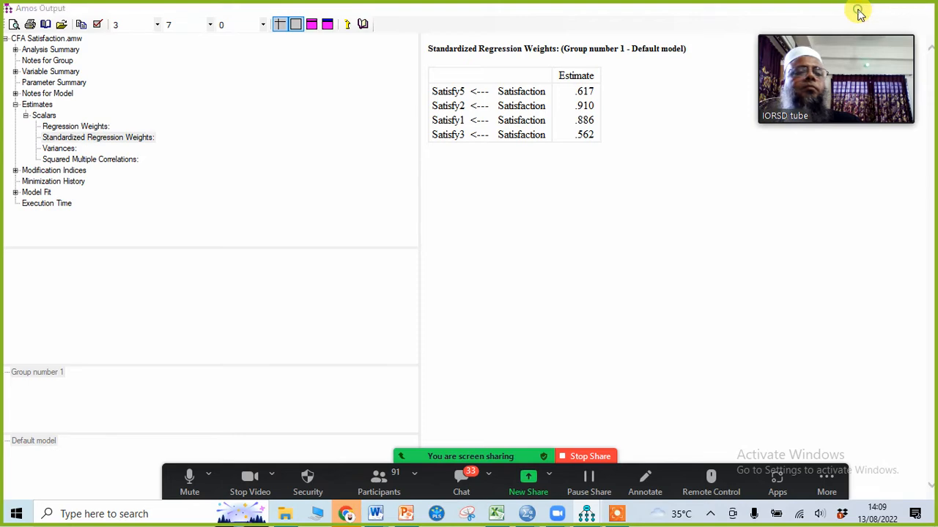
left_click(859, 10)
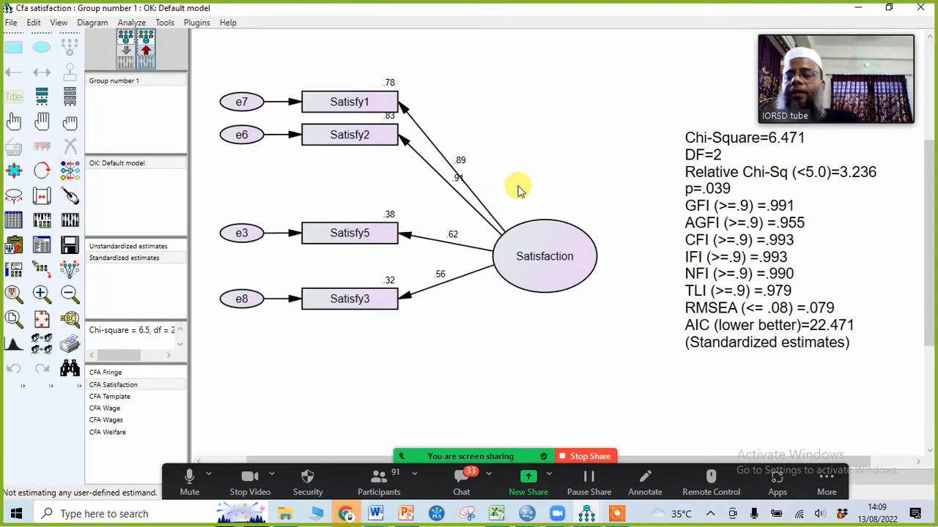
left_click(70, 249)
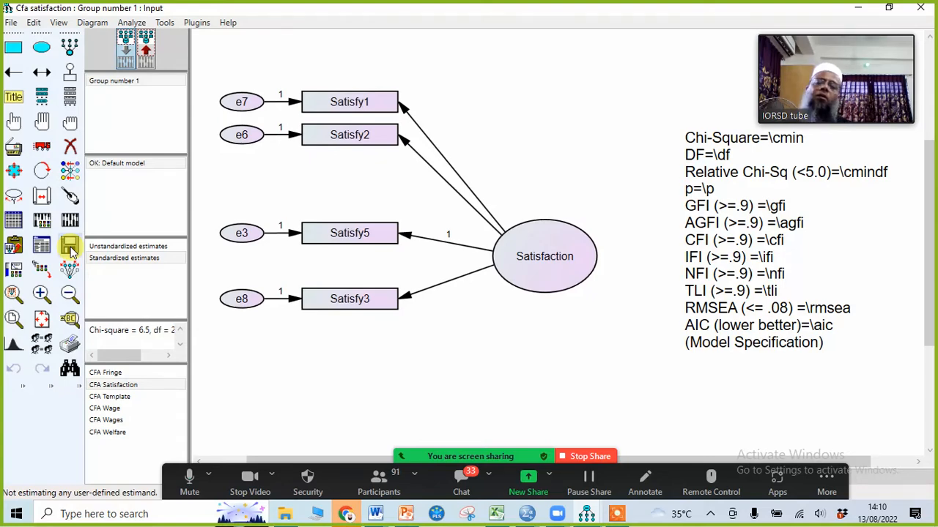
left_click(146, 50)
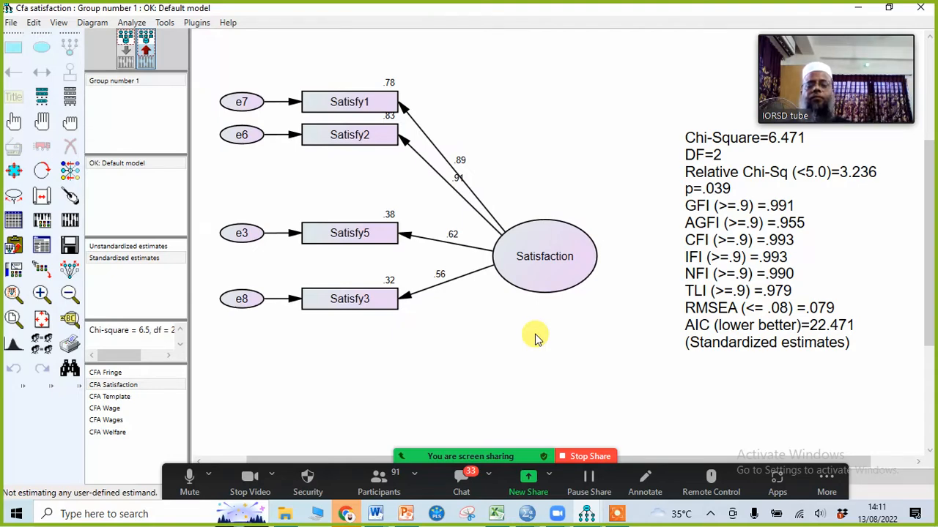
Switch back to the Excel worksheet and inspect the AVE formula in cell I9.
left_click(496, 514)
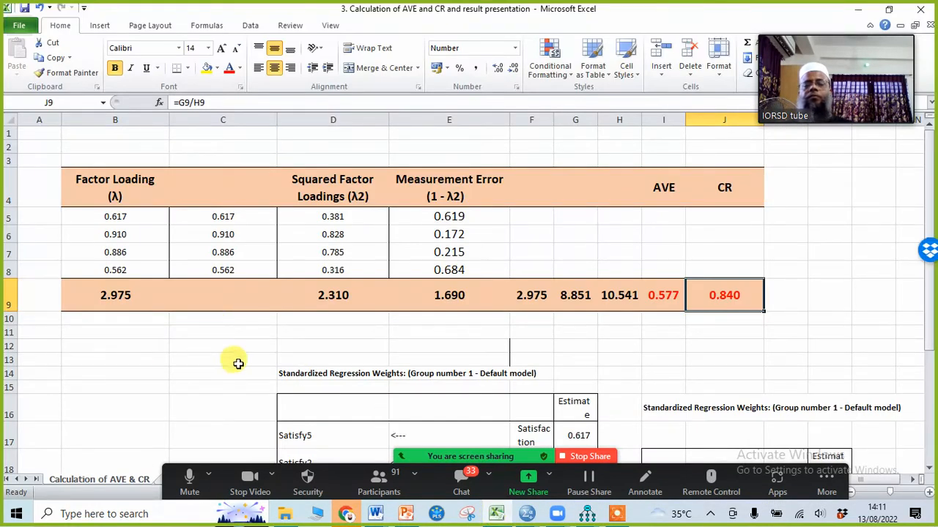
left_click(662, 297)
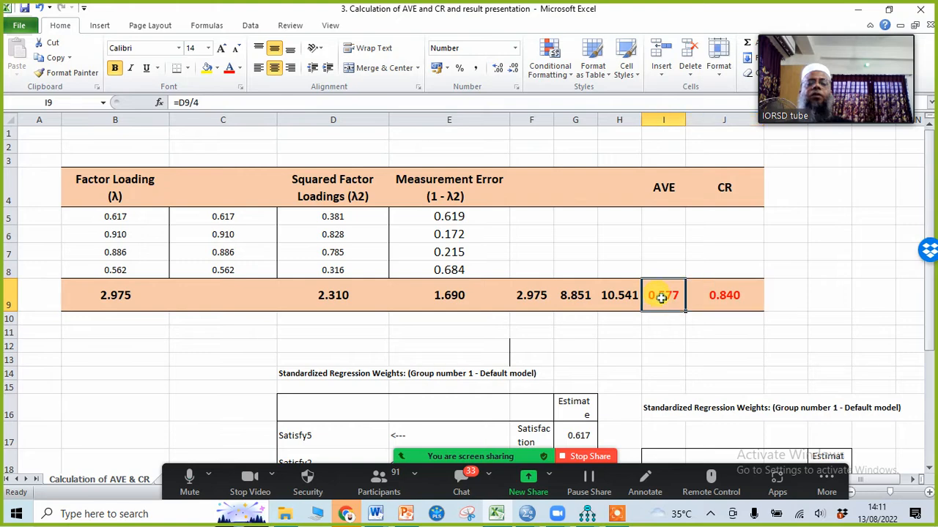
Review the AVE and CR cells I9:J9 and the factor loadings in B5:B8, glancing at the CR formula slide in PowerPoint.
left_click_drag(661, 297, 715, 306)
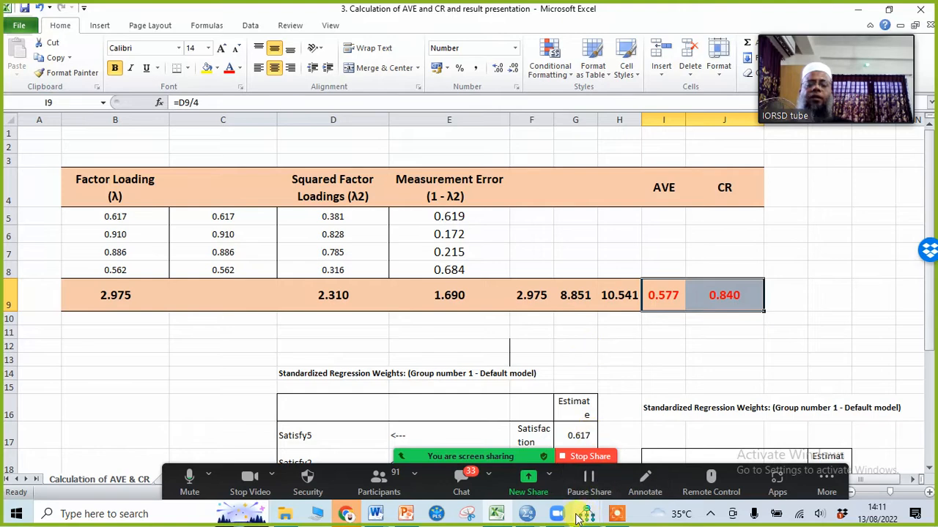
left_click(406, 514)
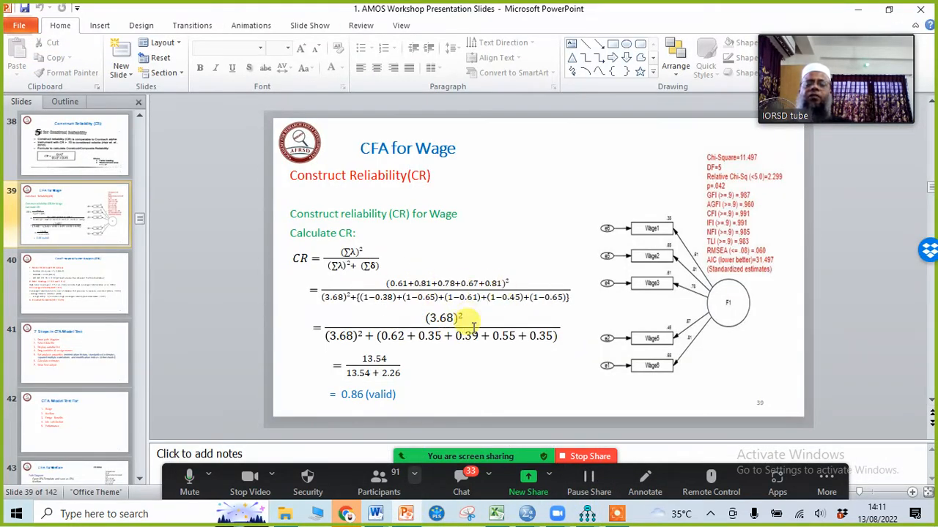
left_click(494, 515)
left_click_drag(131, 221, 132, 267)
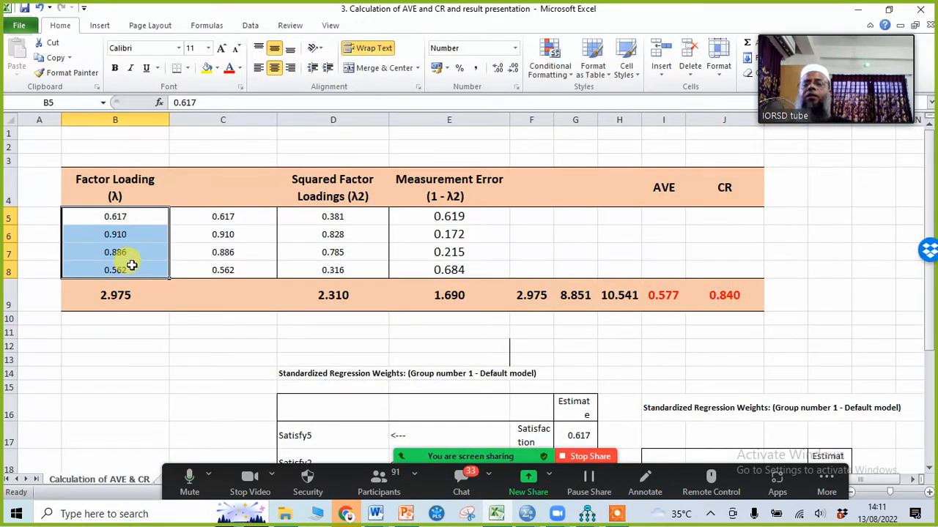
left_click(664, 303)
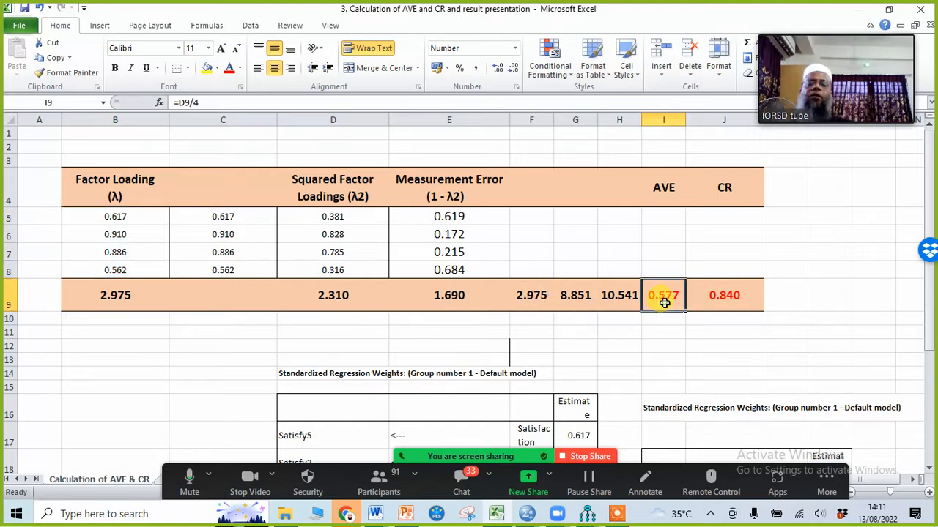
left_click_drag(127, 219, 136, 267)
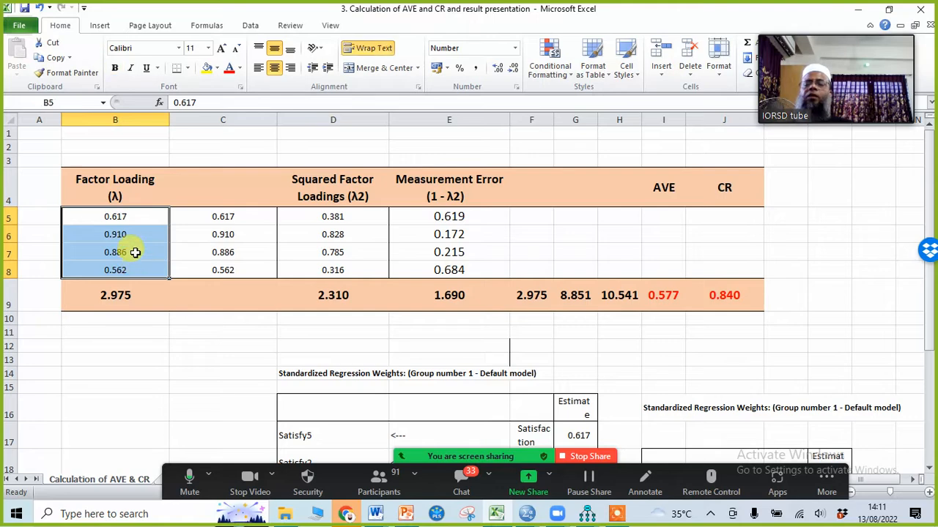
Insert two blank rows above the 0.910 loading at row 6 of the calculation table and check the AVE formula.
left_click(12, 233)
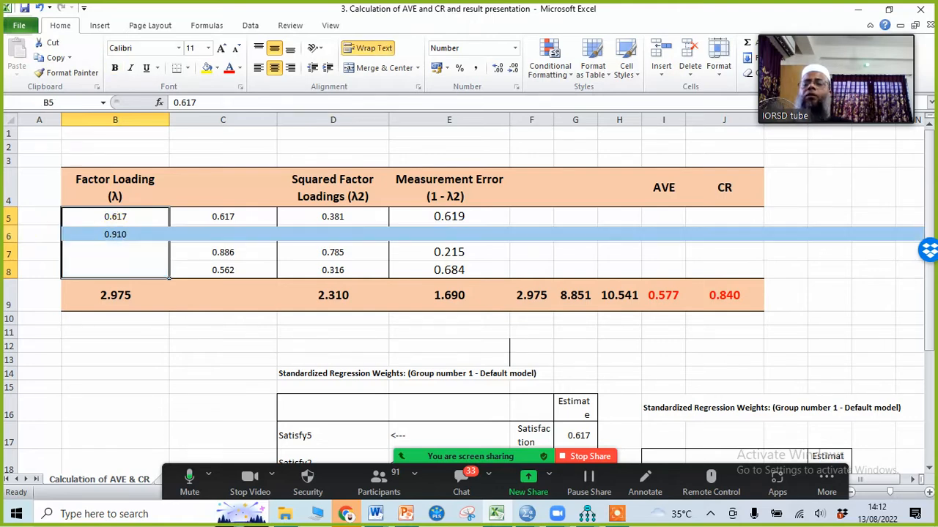
right_click(12, 234)
left_click(53, 326)
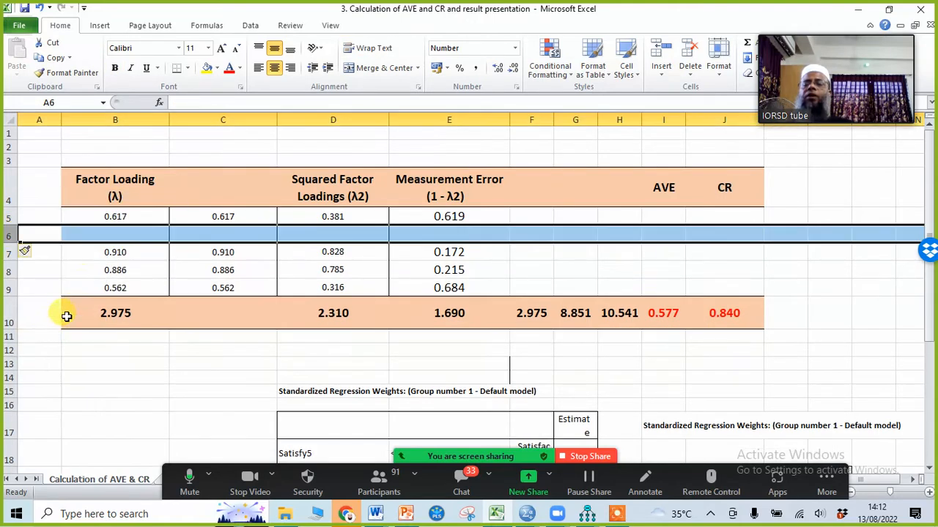
left_click(132, 252)
left_click(663, 315)
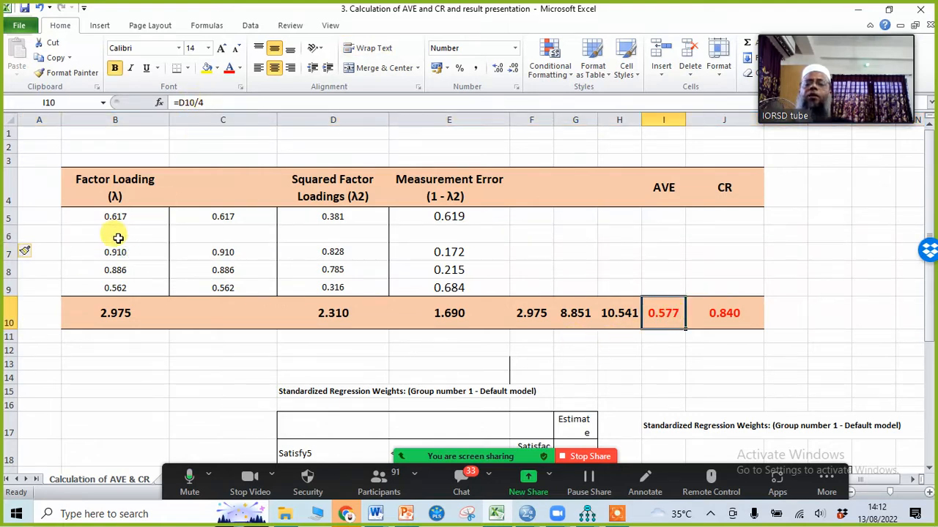
left_click(9, 236)
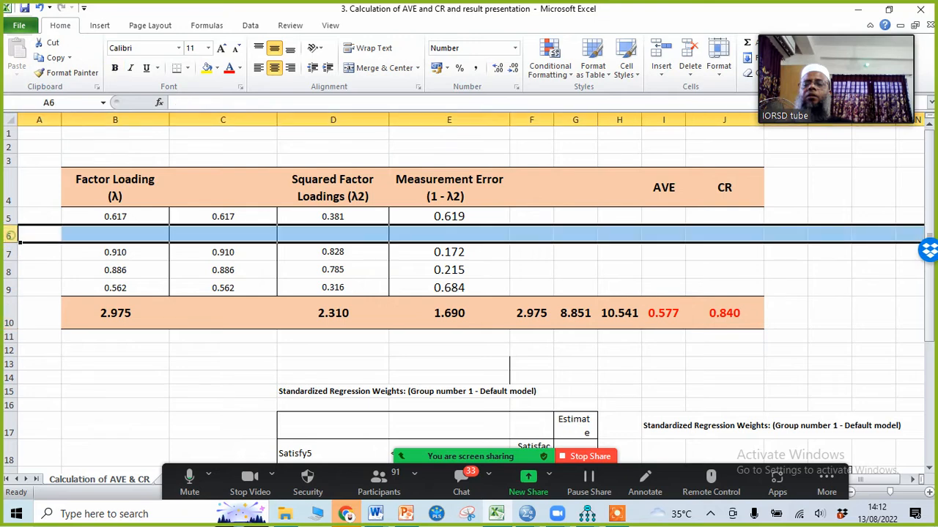
right_click(9, 236)
left_click(45, 324)
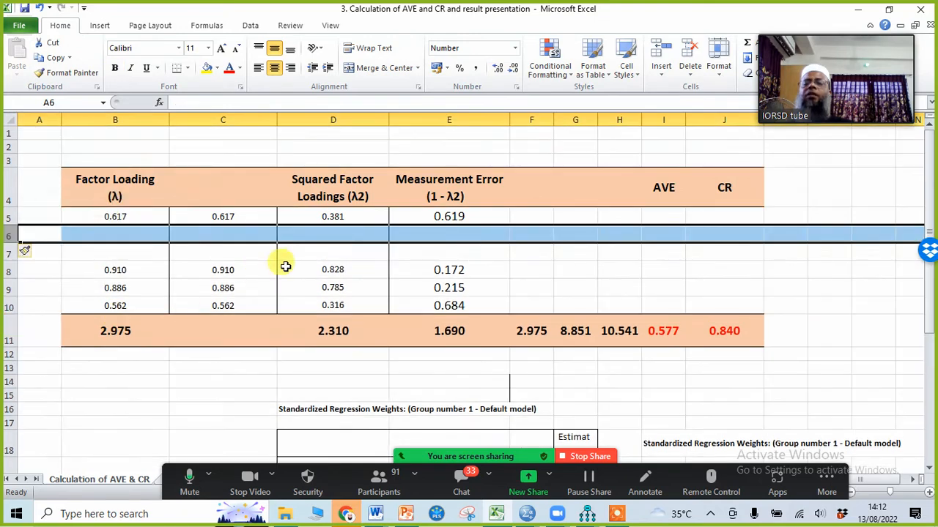
left_click(400, 267)
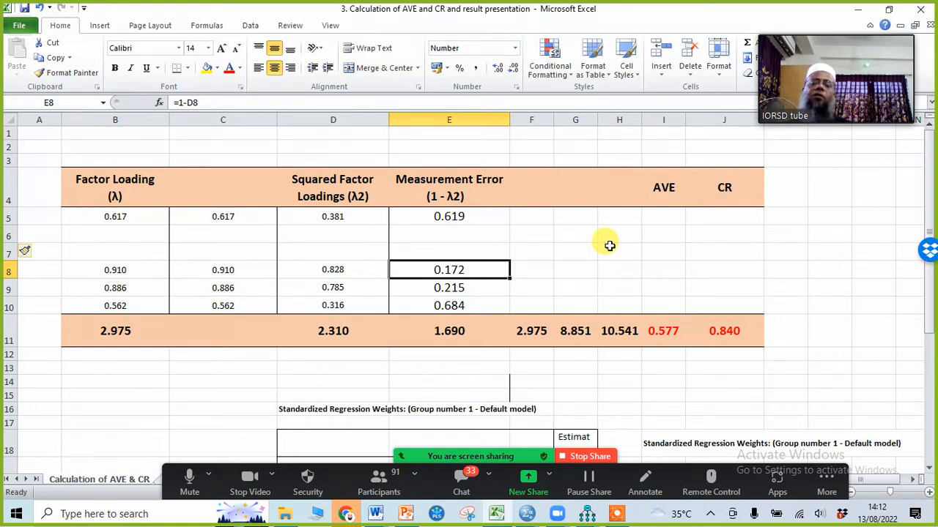
Minimize the Excel and PowerPoint windows to return to Amos, and open the CFA Template model.
left_click(859, 9)
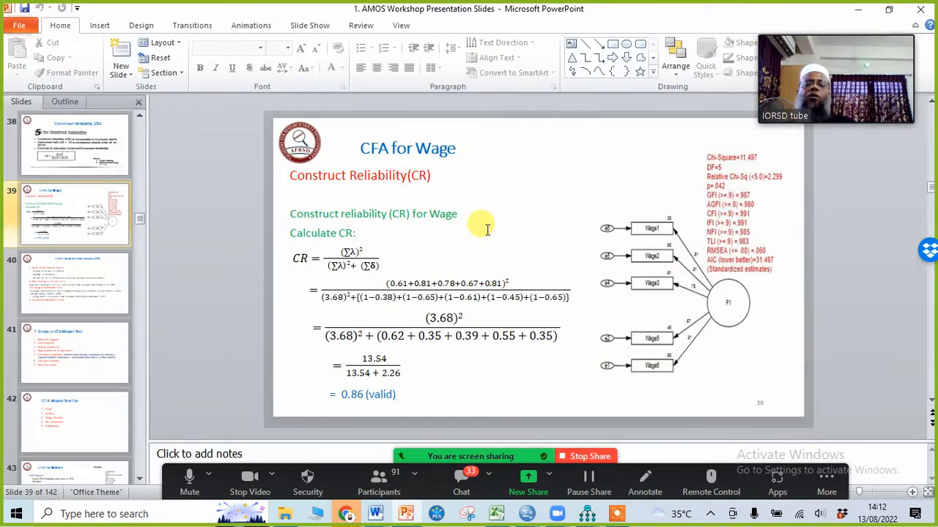
left_click(864, 12)
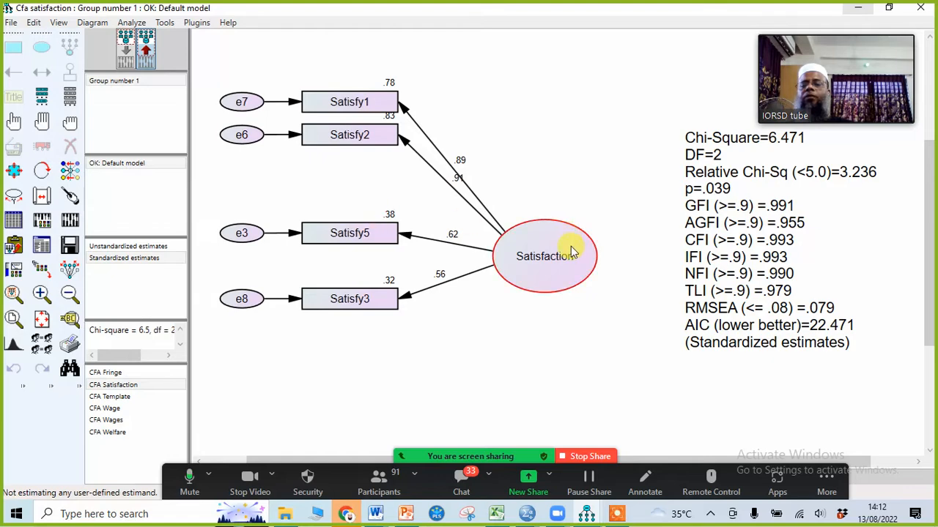
left_click(117, 397)
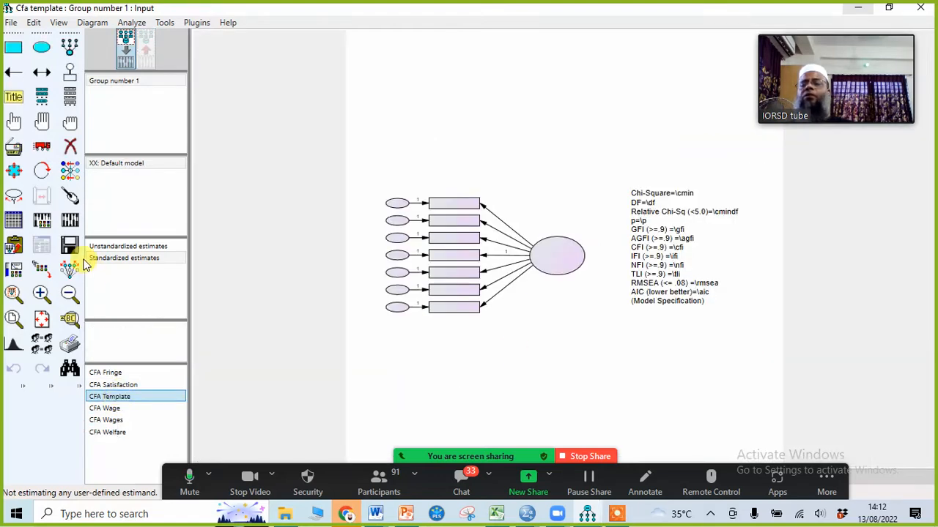
left_click(125, 398)
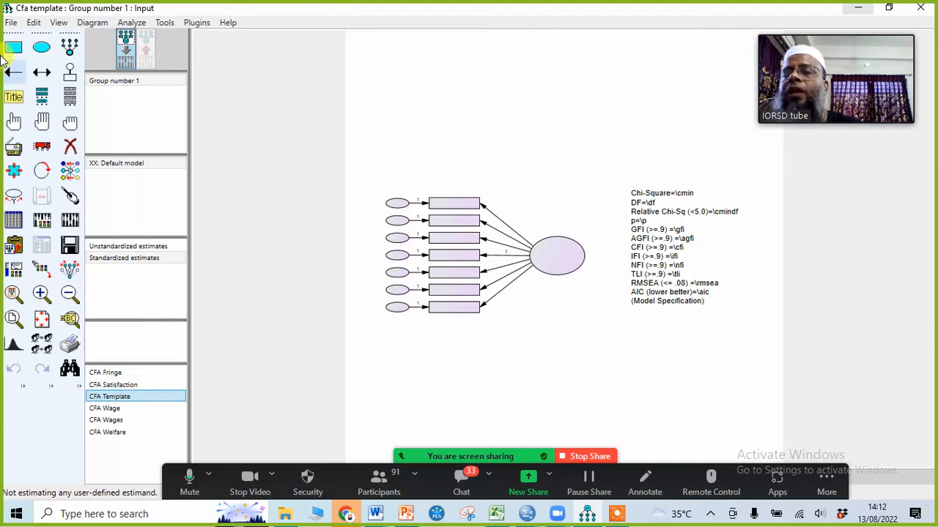
Save the template as a new model file named CFA Performance in the Workshop Exercise folder and select it in the file list.
left_click(11, 25)
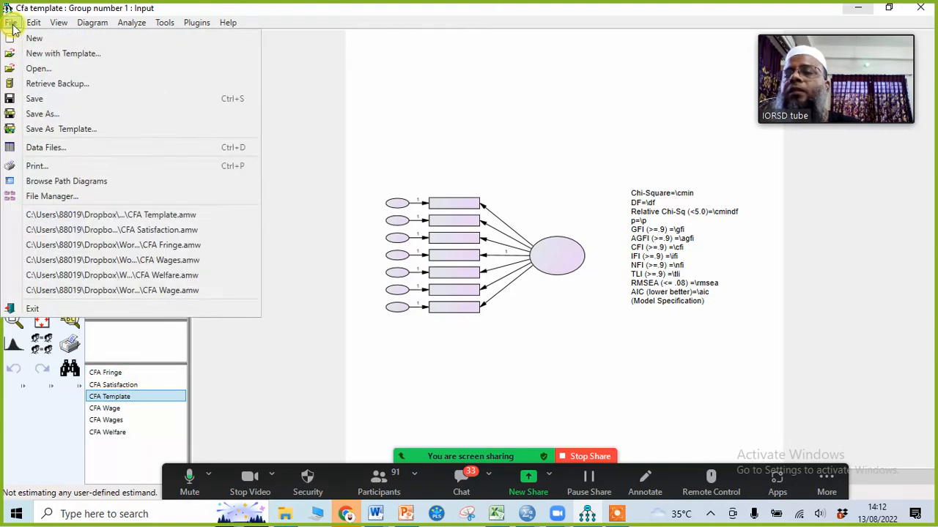
left_click(63, 115)
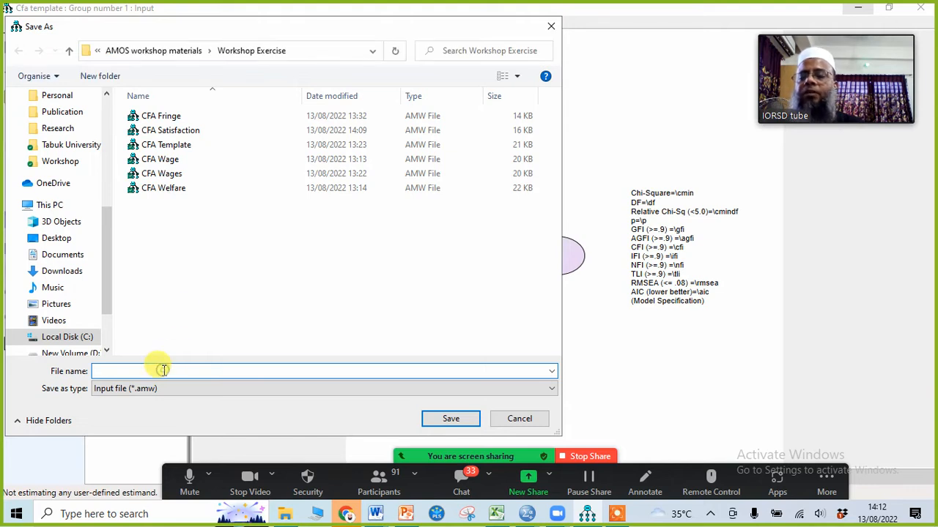
type("CF")
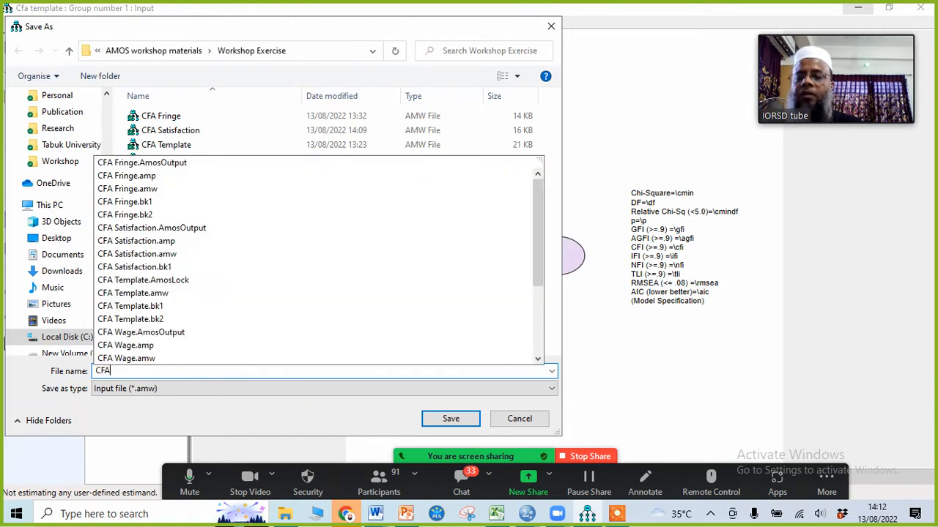
type("A Performance")
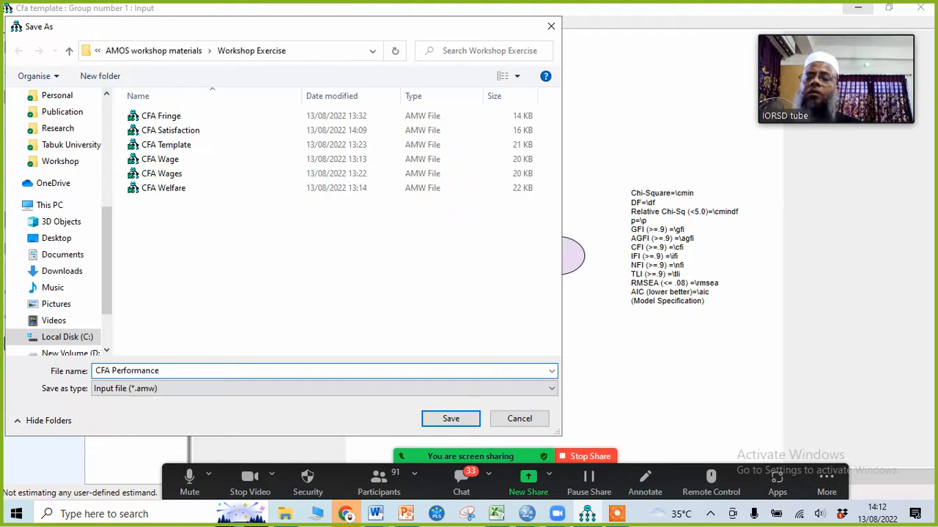
left_click(446, 419)
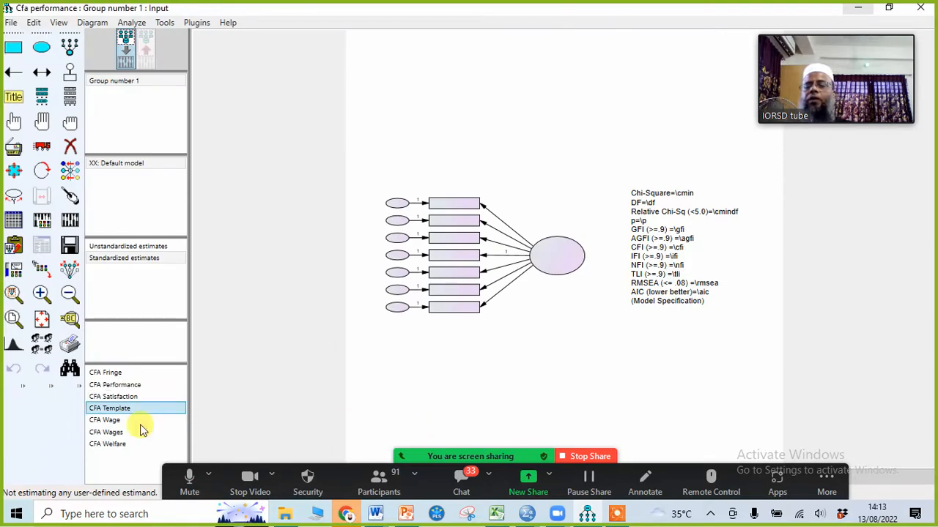
left_click(126, 389)
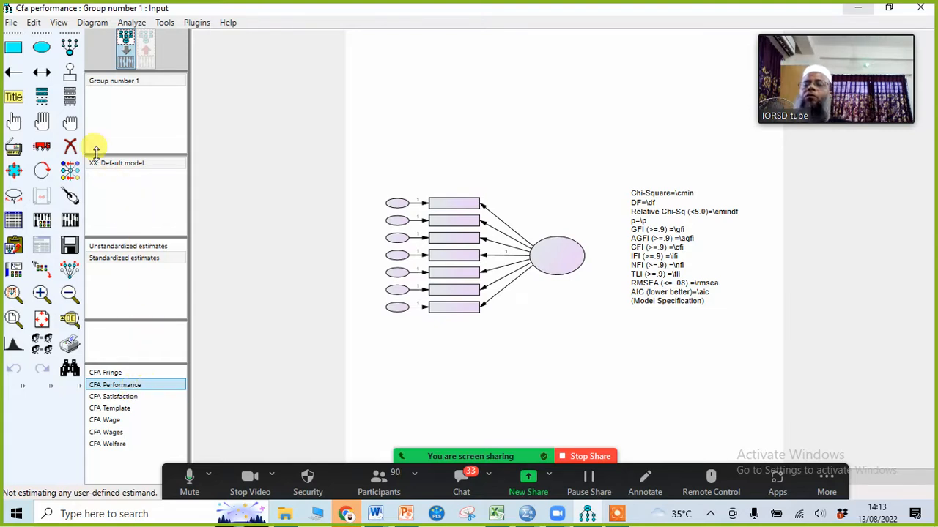
Assign the dataset variables Perform1 through Perform7, in order, to the seven indicator boxes and close the variable list.
left_click(69, 97)
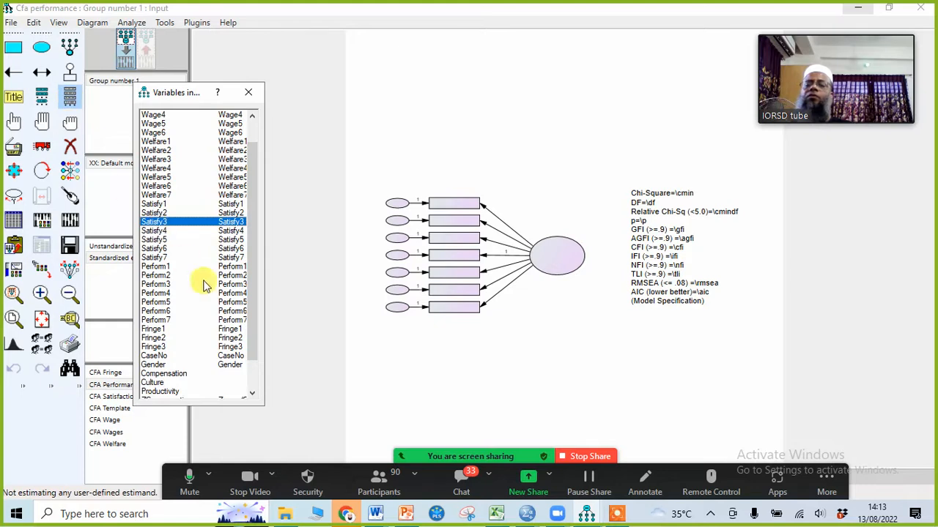
mouse_move(249, 302)
left_mouse_down()
mouse_move(253, 295)
mouse_move(253, 313)
mouse_move(251, 303)
left_mouse_up()
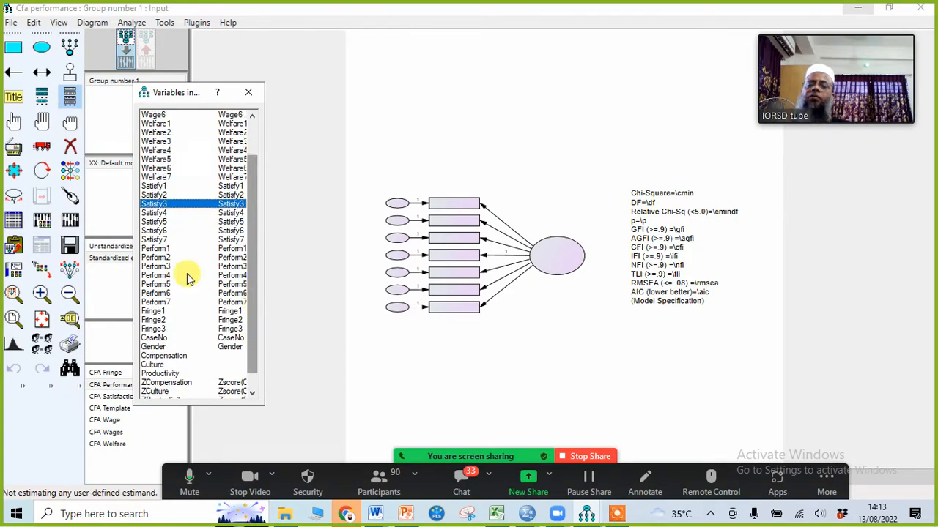
left_click(156, 249)
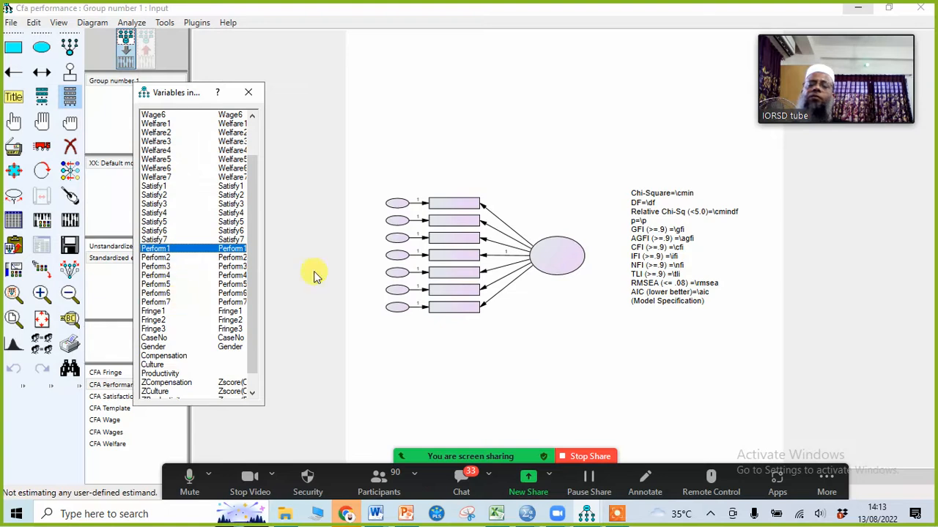
left_click_drag(168, 252, 440, 205)
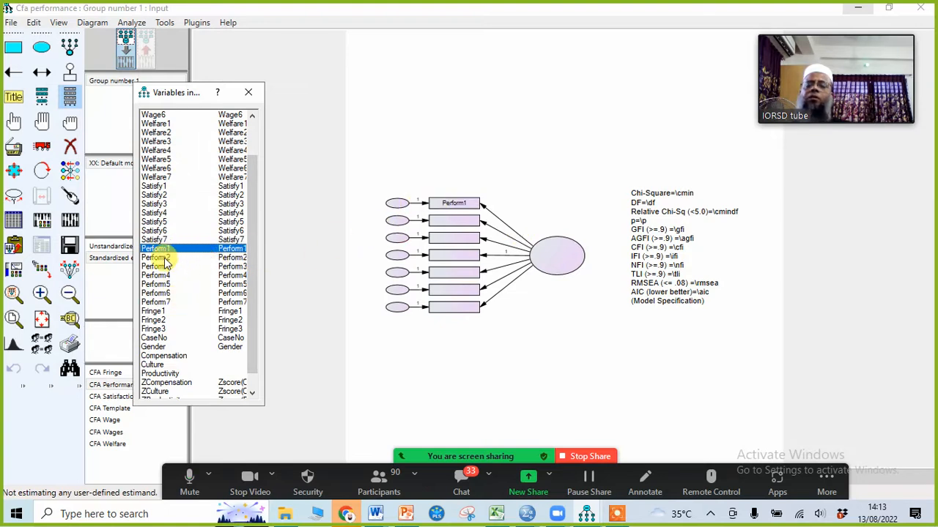
left_click_drag(159, 257, 456, 227)
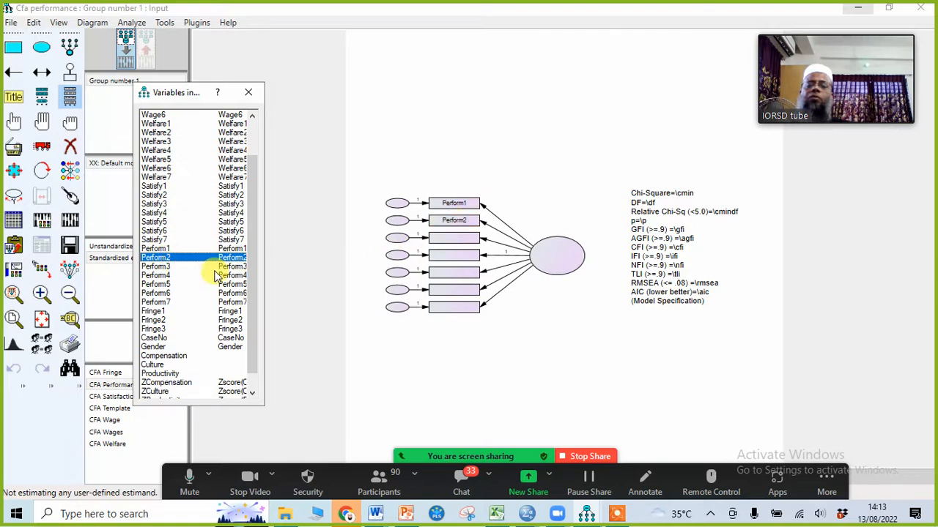
left_click_drag(174, 266, 454, 249)
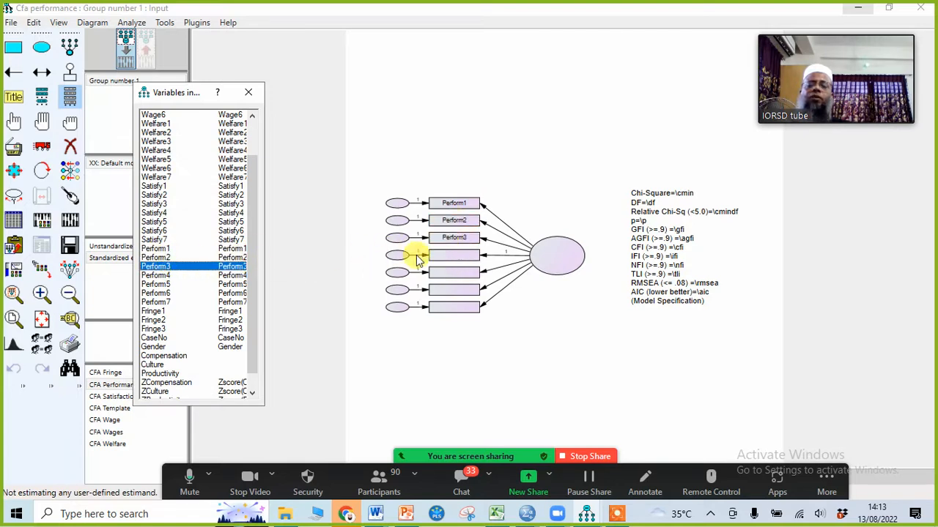
left_click_drag(164, 275, 471, 257)
left_click_drag(168, 286, 442, 291)
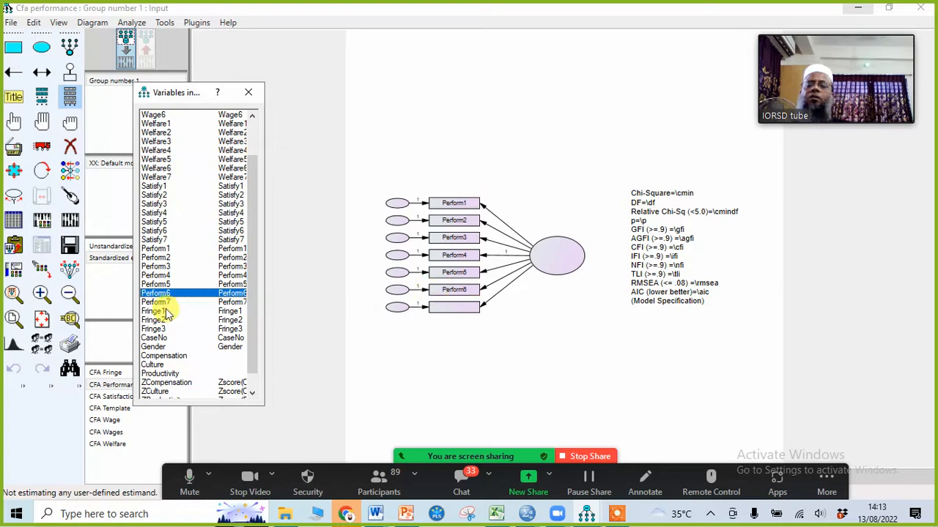
left_click_drag(164, 303, 429, 314)
left_click_drag(446, 311, 447, 313)
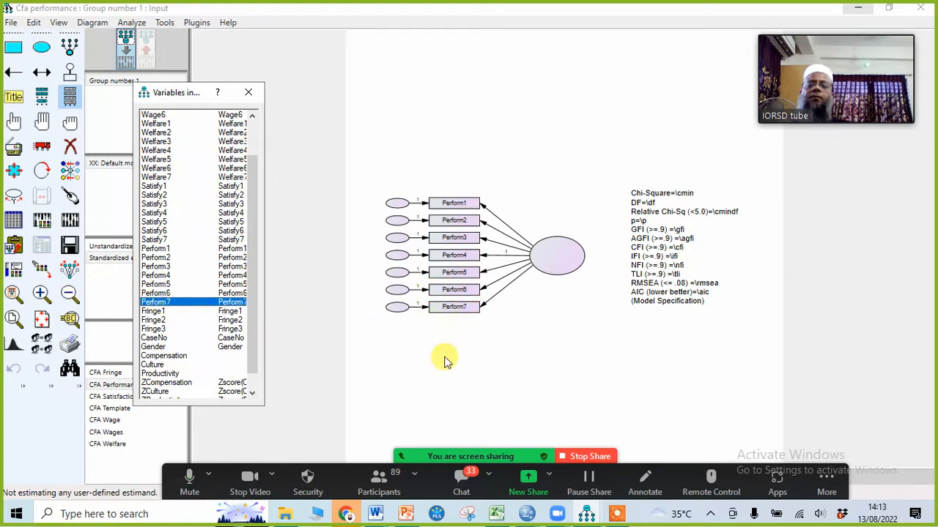
left_click(248, 92)
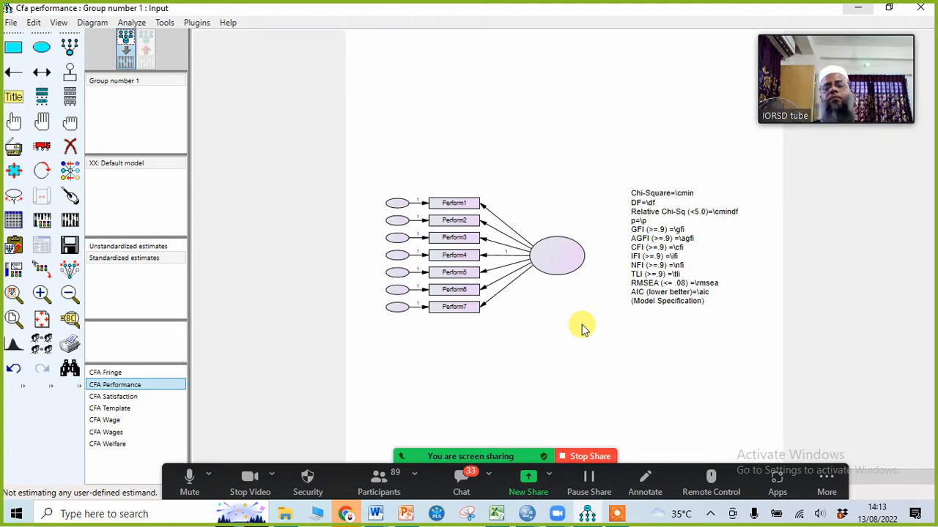
Mute the unmuted attendee in the Zoom participants list and minimize the list.
left_click(378, 477)
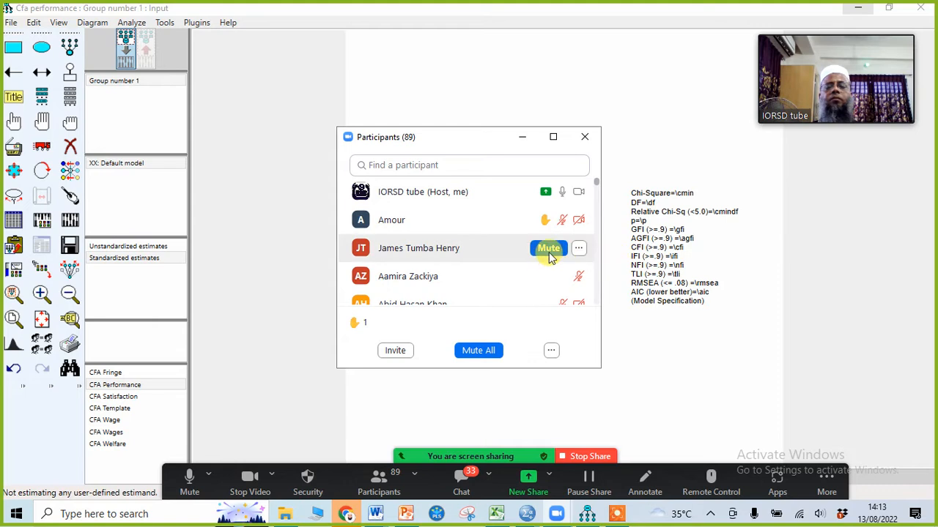
left_click(549, 249)
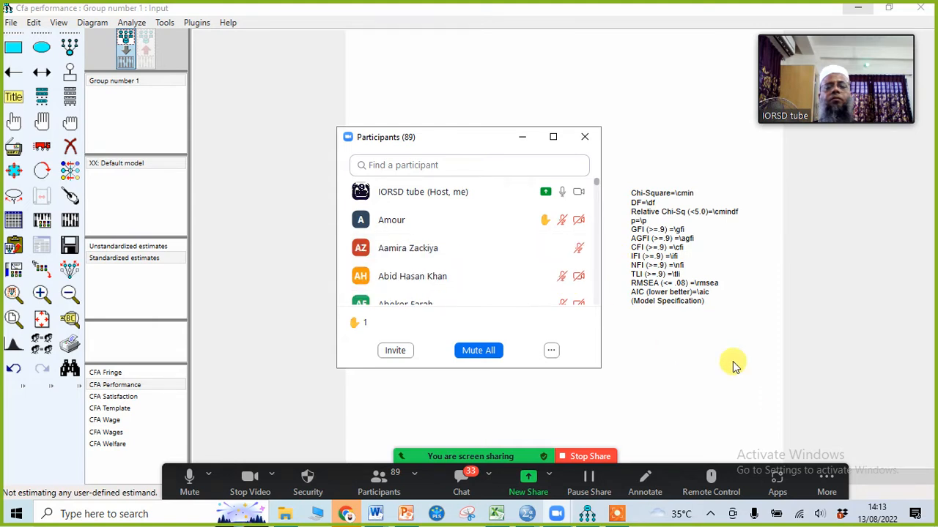
left_click(522, 138)
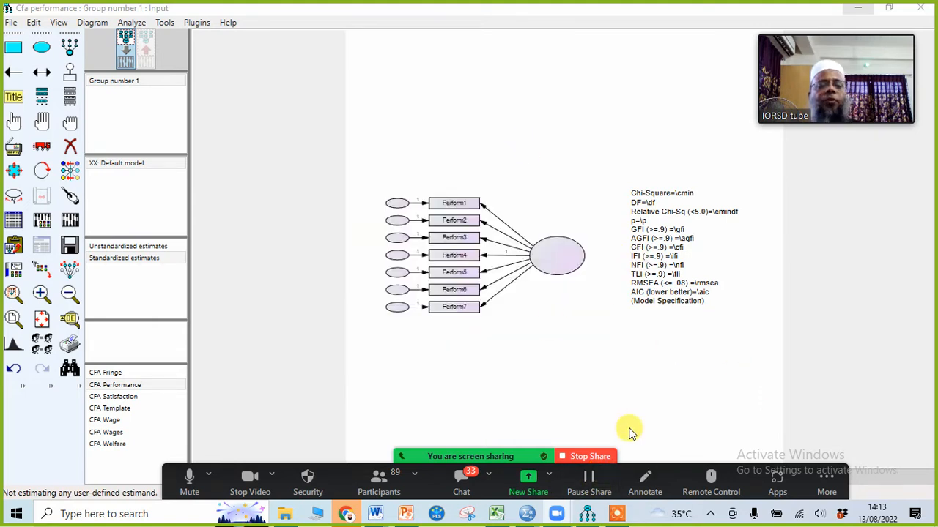
Name the latent variable Performance and have the Name Unobserved Variables plugin name all the error terms.
double_click(553, 262)
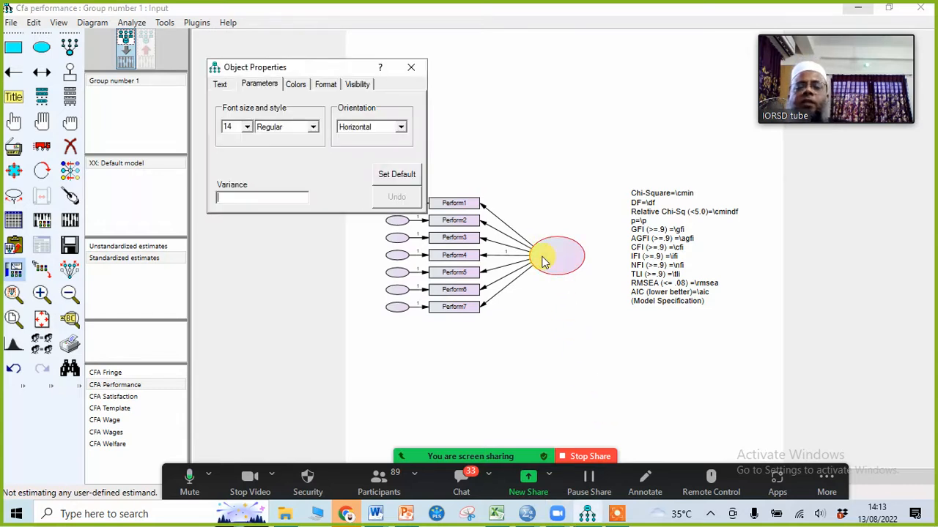
left_click(220, 83)
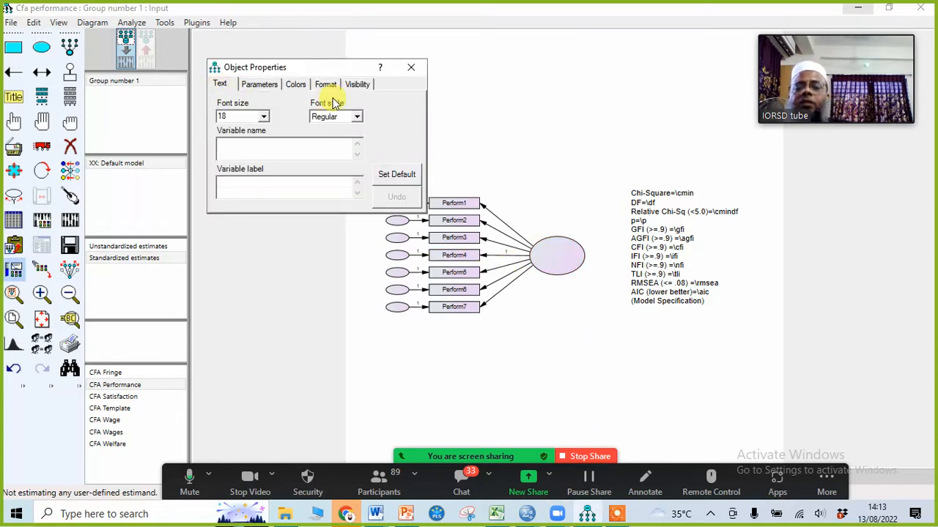
type("P")
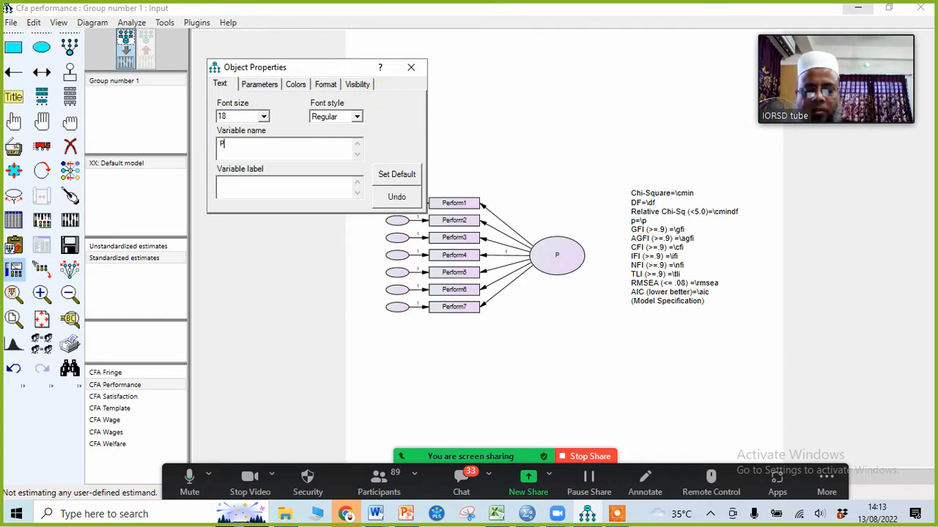
type("erfor")
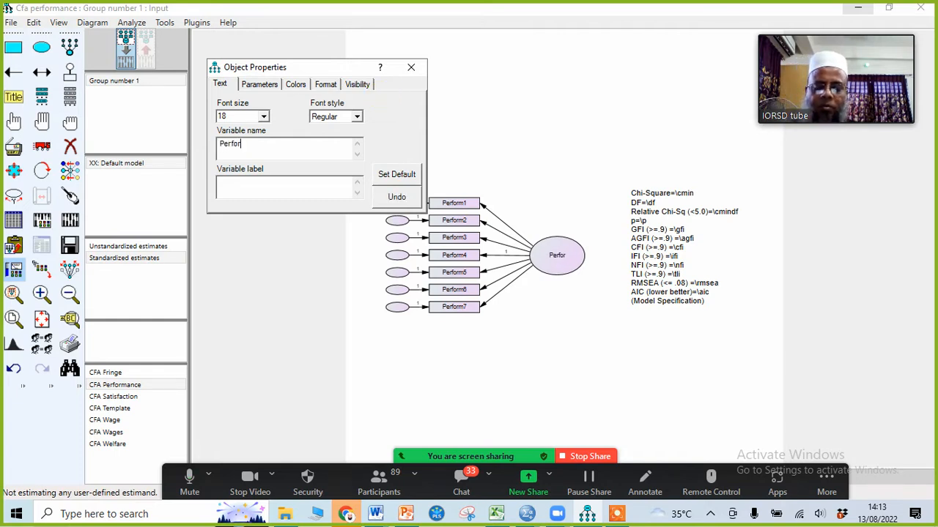
type("mance")
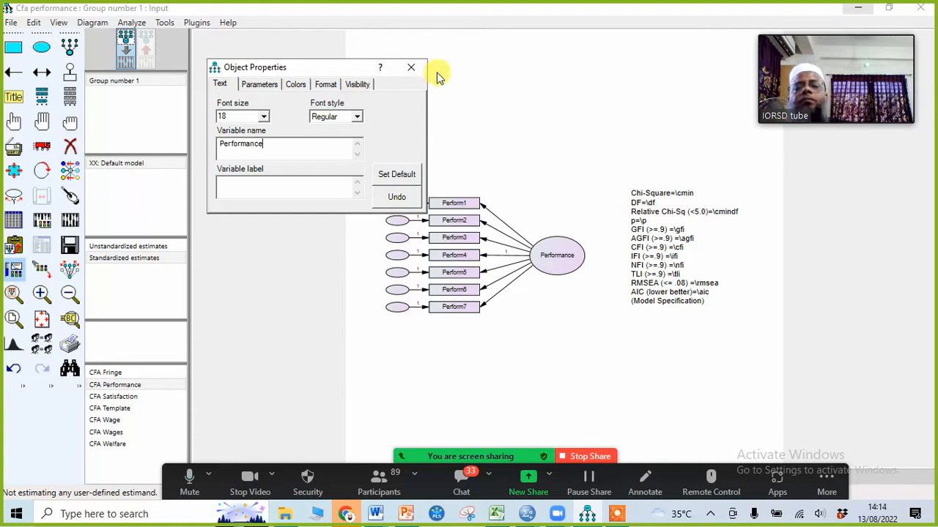
left_click(411, 66)
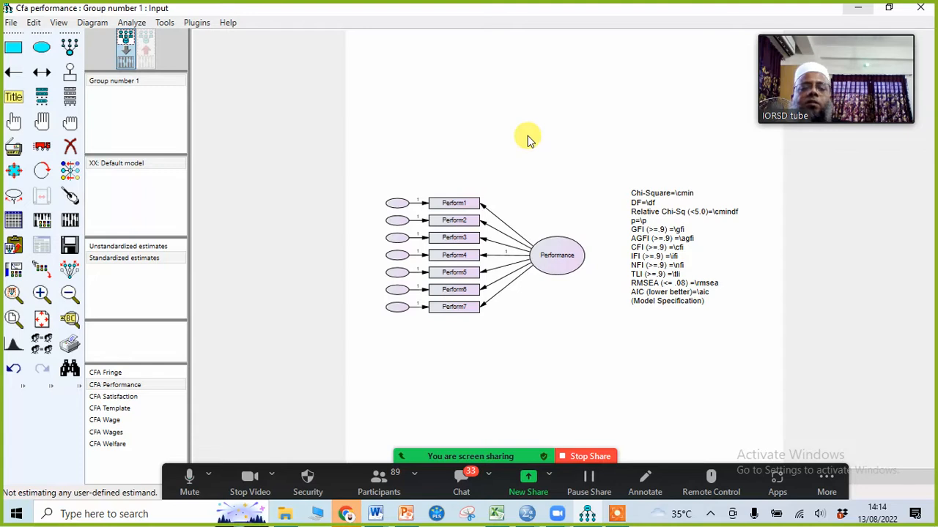
left_click(197, 23)
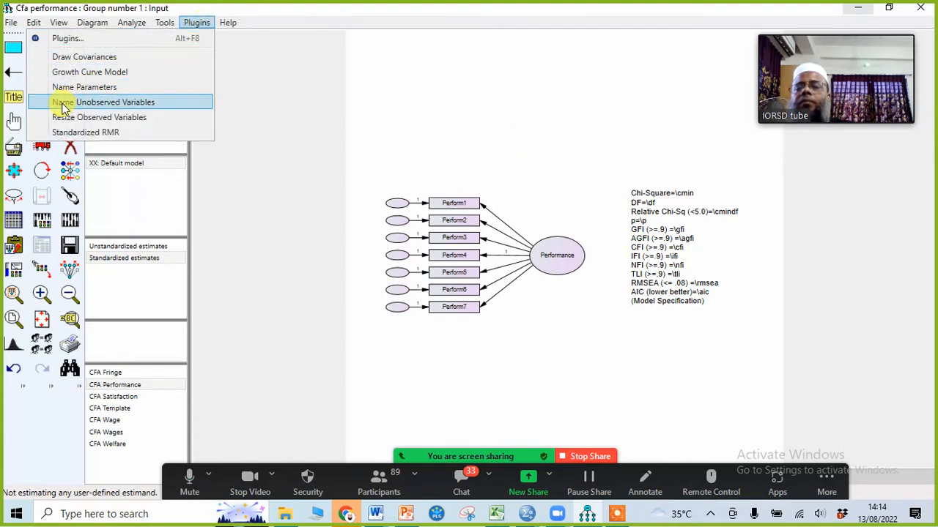
left_click(140, 102)
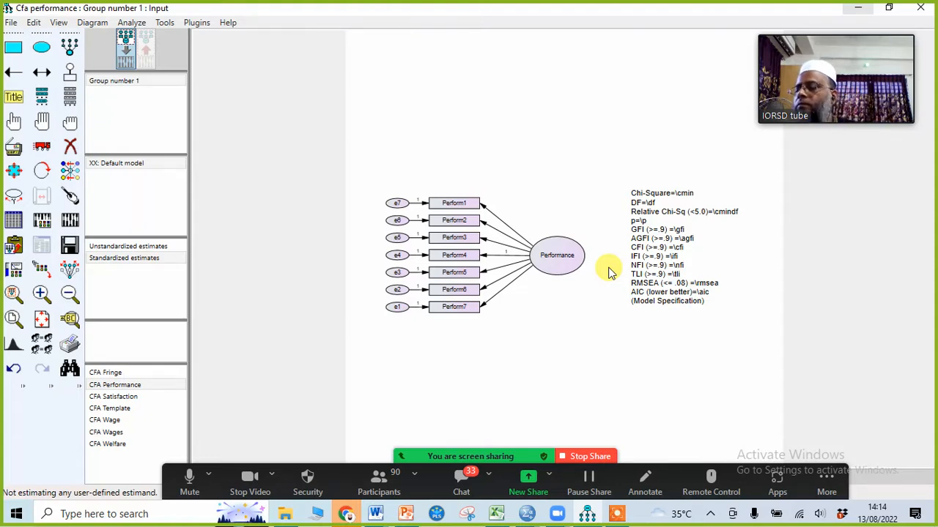
Calculate the estimates and display the standardized output on the path diagram to review the loadings and fit indices.
left_click(71, 222)
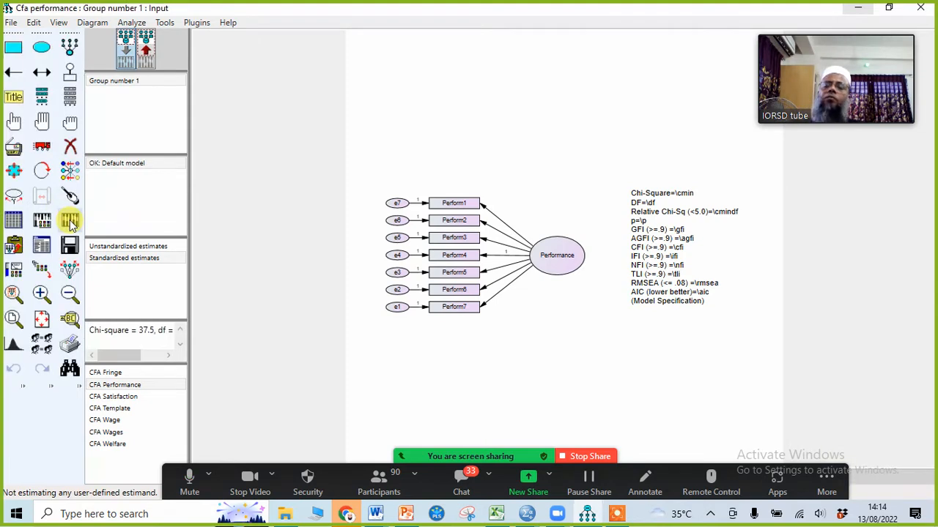
left_click(146, 55)
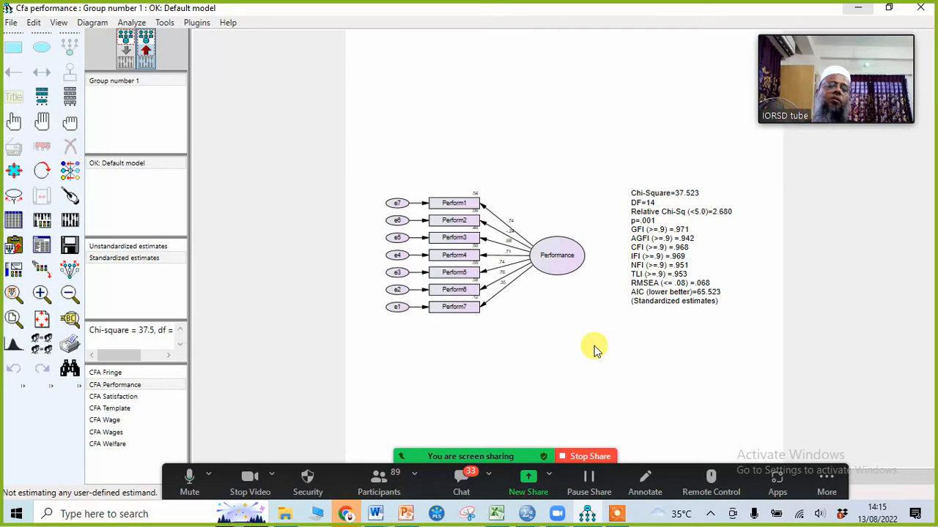
scroll(595, 350, "up", 3)
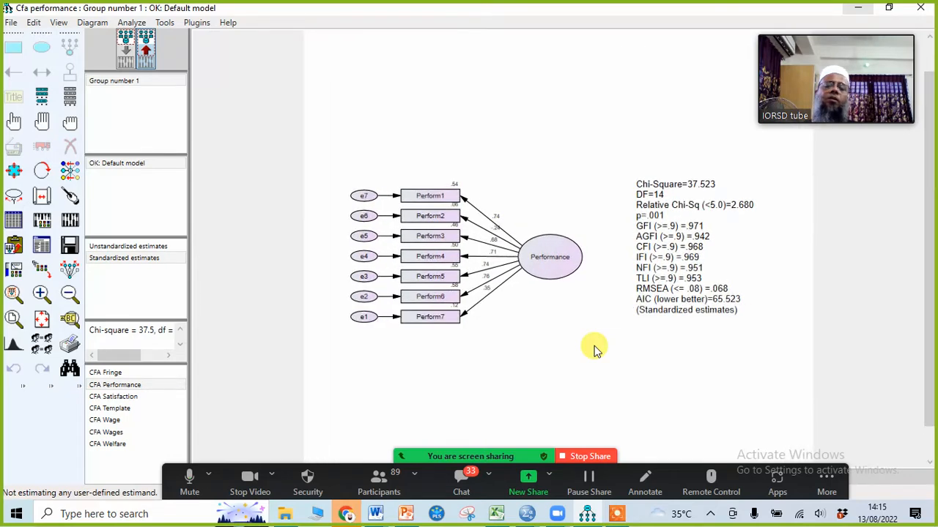
scroll(595, 350, "up", 3)
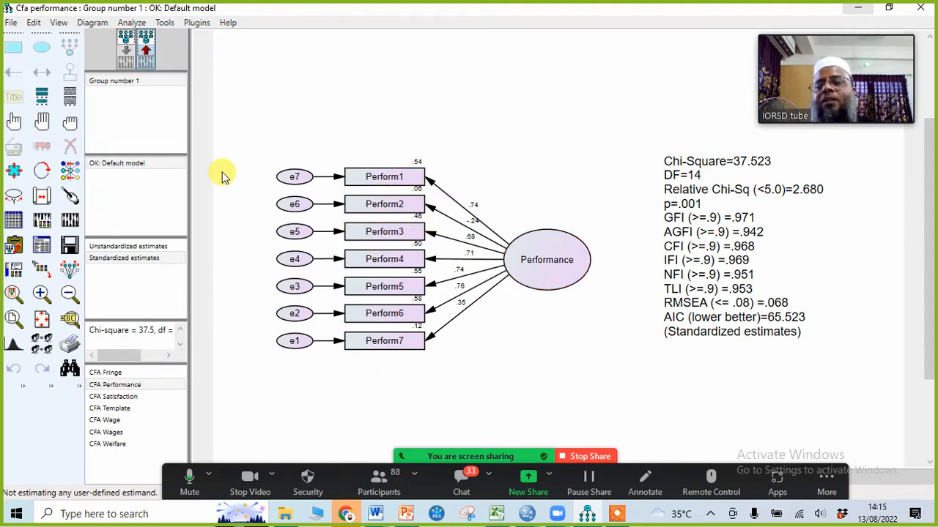
Return to the input path diagram and delete indicators Perform2 and Perform7 along with their error terms e6 and e1.
left_click(128, 51)
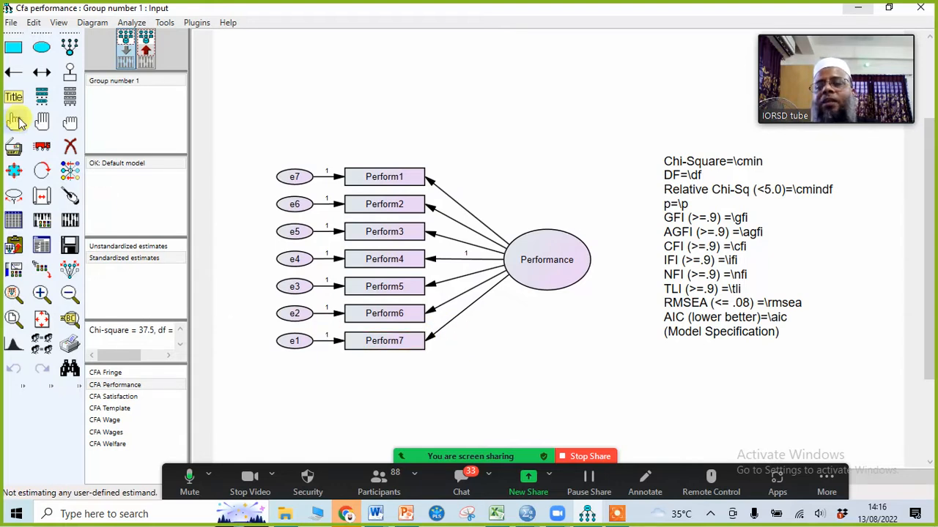
left_click(70, 146)
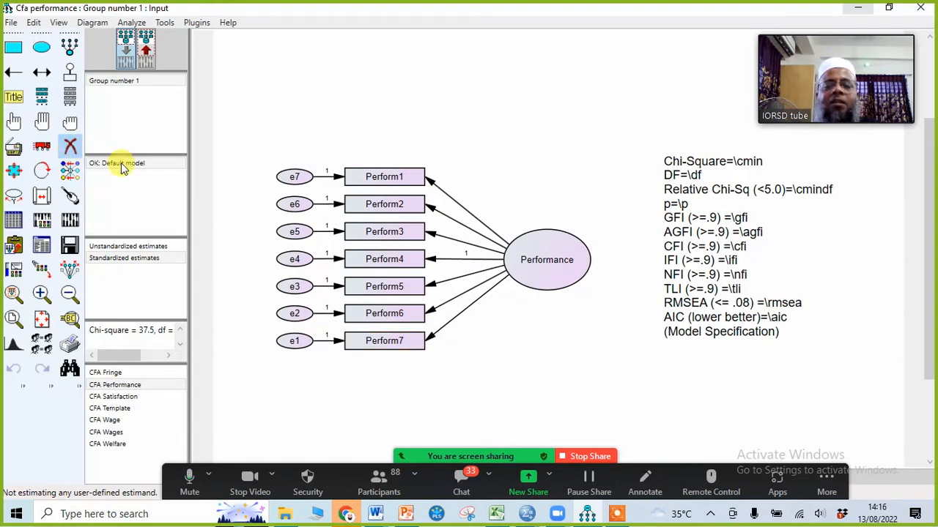
left_click(407, 205)
left_click(414, 339)
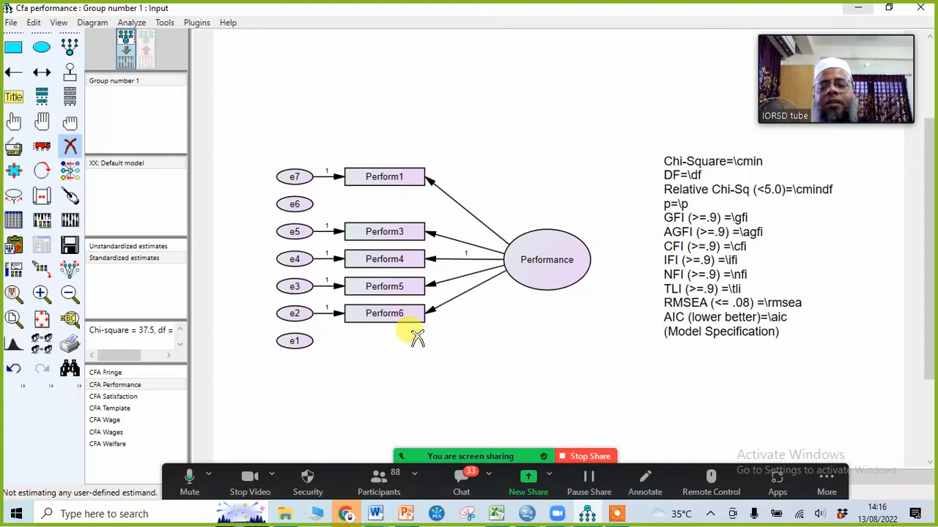
left_click(294, 204)
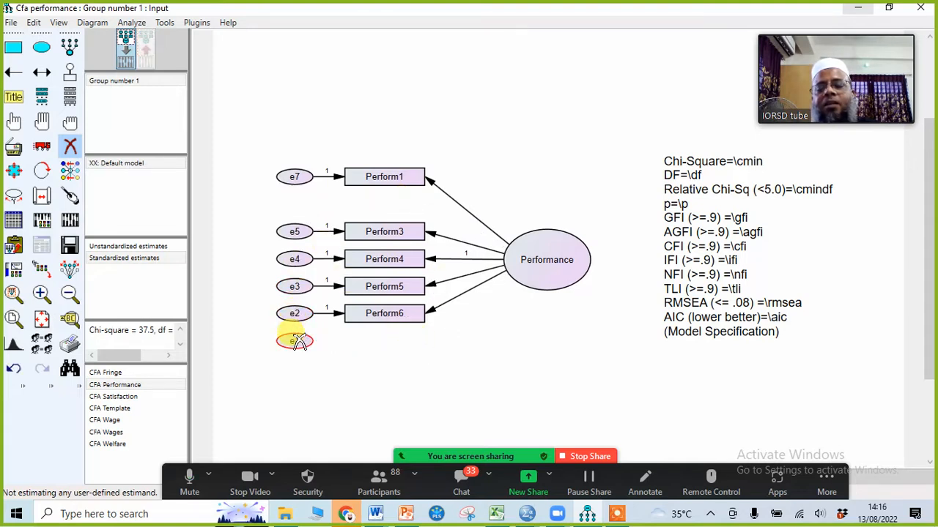
left_click(295, 342)
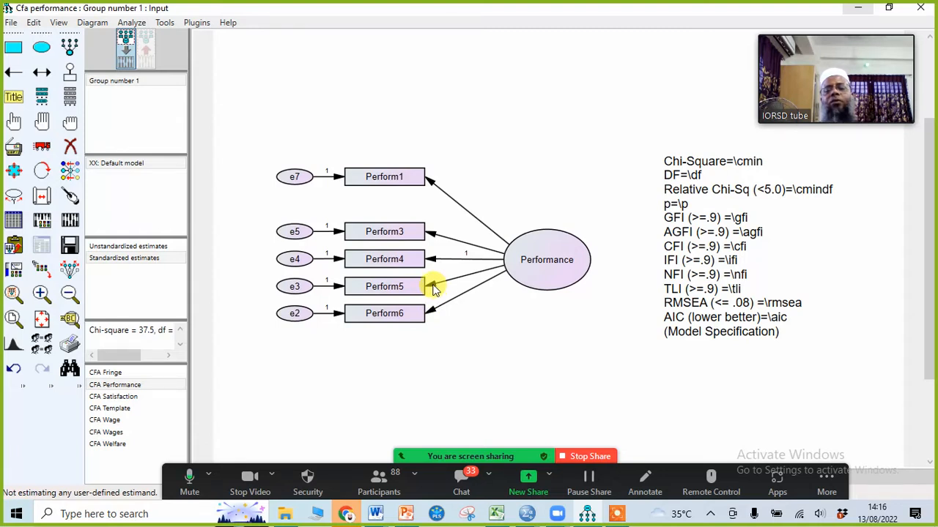
Fix the regression weight of the path from Performance to Perform5 at 1.
key("ctrl+o")
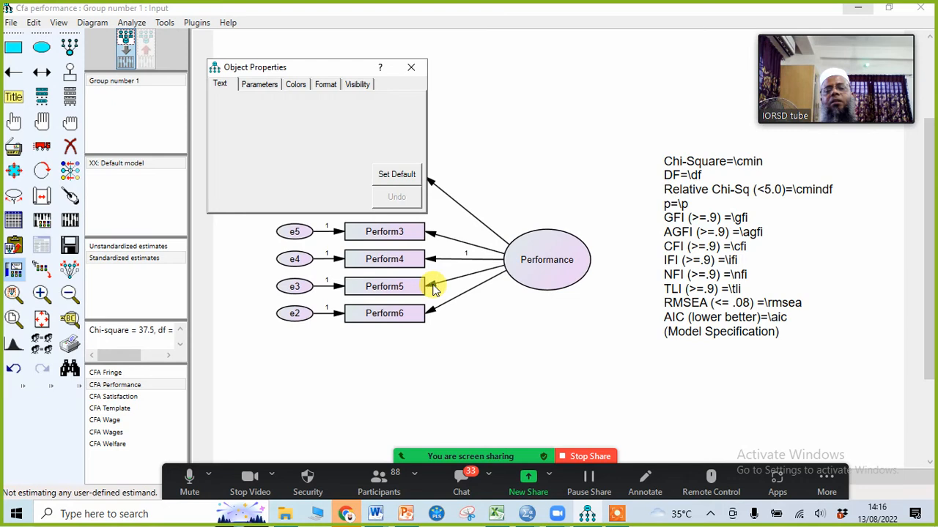
left_click(266, 86)
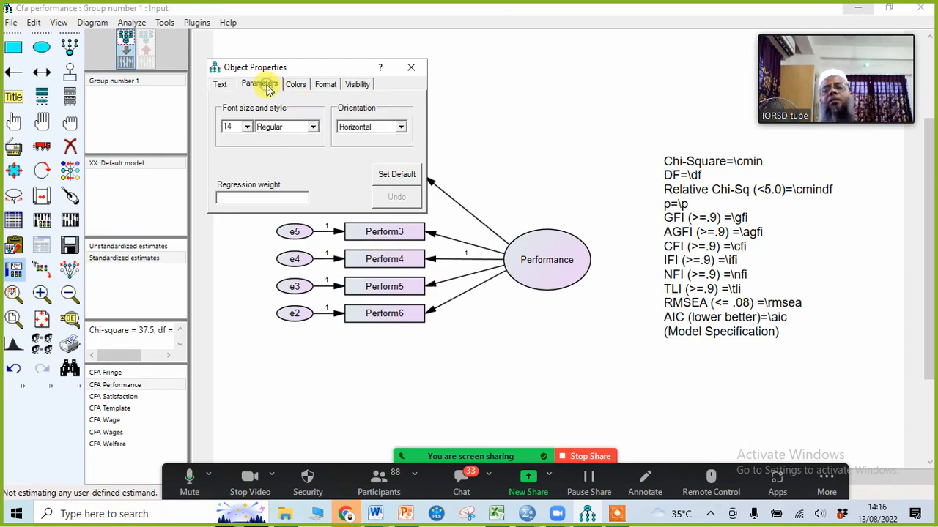
left_click(270, 197)
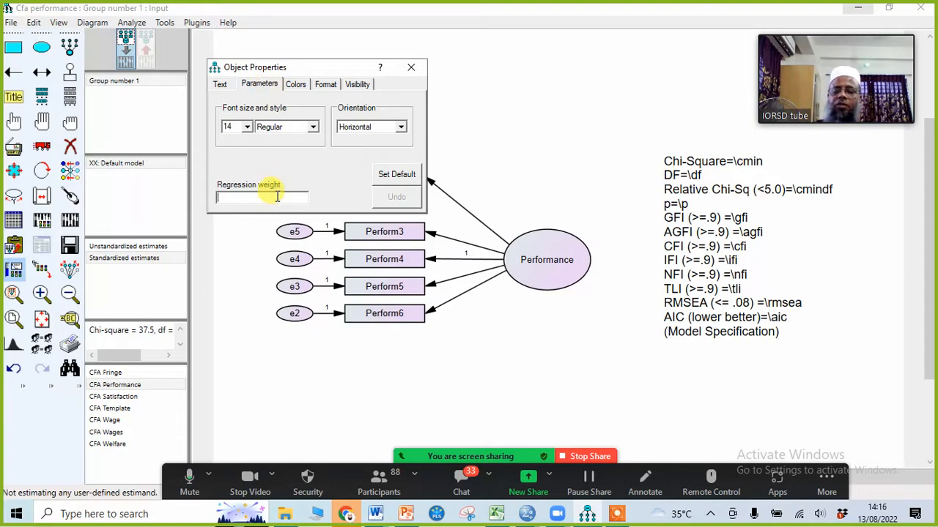
type("1")
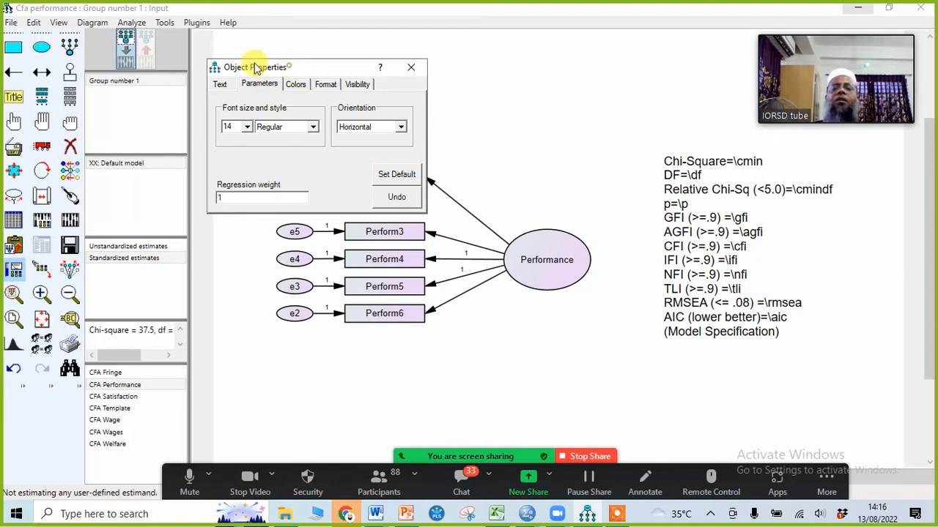
Clear the fixed regression weight on the path from Performance to Perform4 and close the object properties.
left_click_drag(255, 68, 217, 66)
left_click(434, 262)
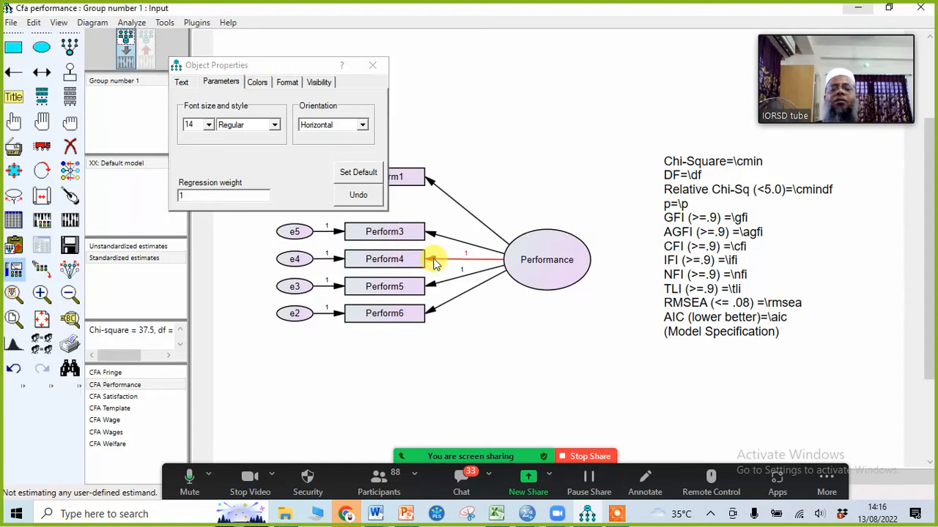
left_click(223, 194)
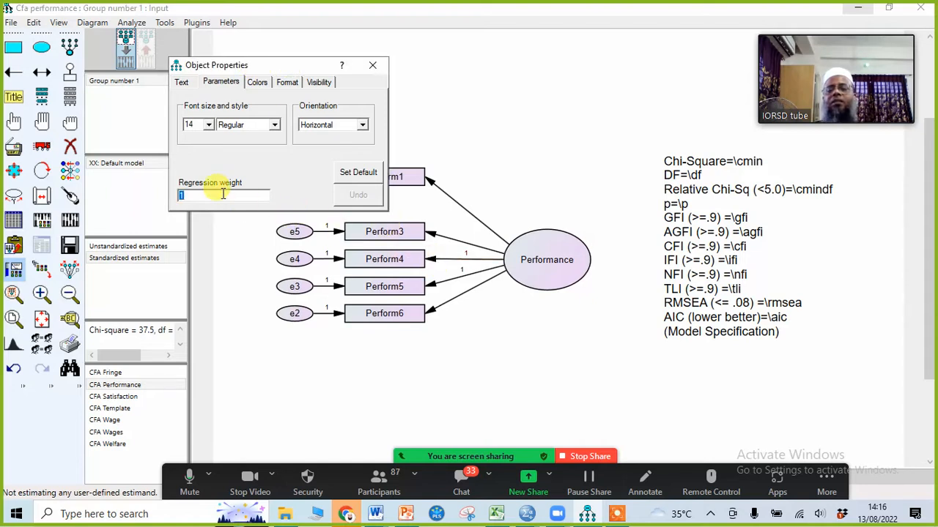
type("1")
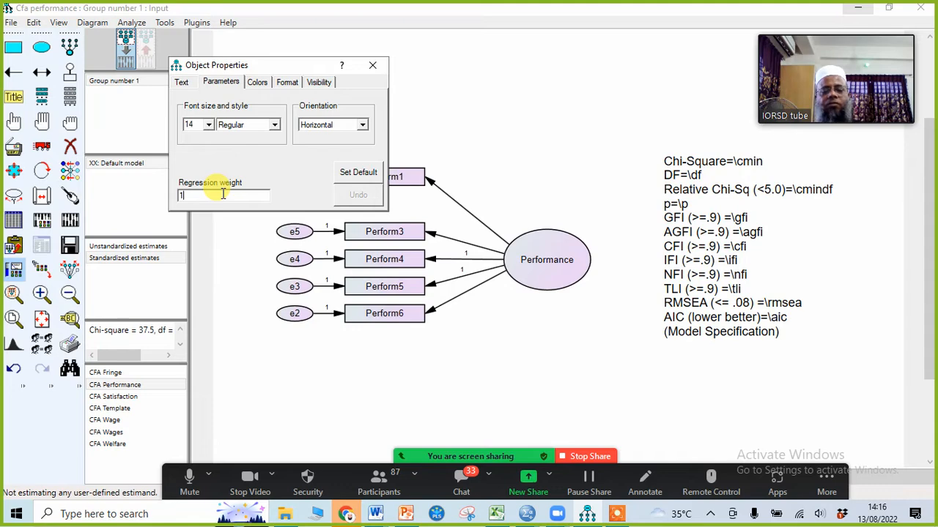
key("BackSpace")
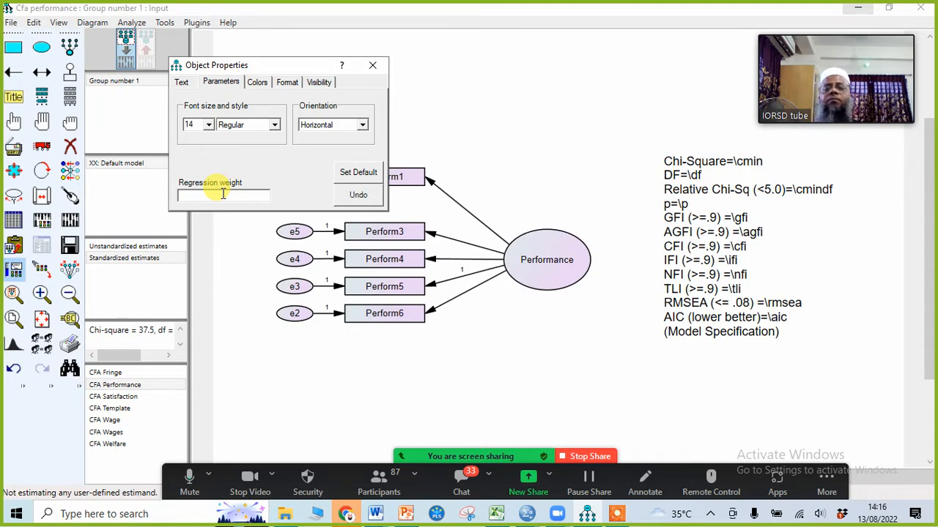
left_click(373, 65)
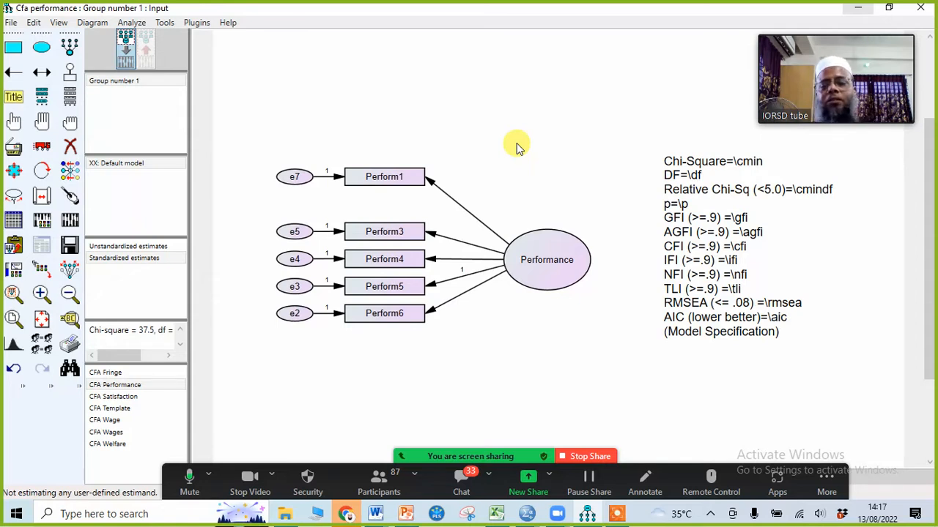
Recalculate the estimates for the five-indicator model and display the standardized output on the path diagram.
left_click(71, 222)
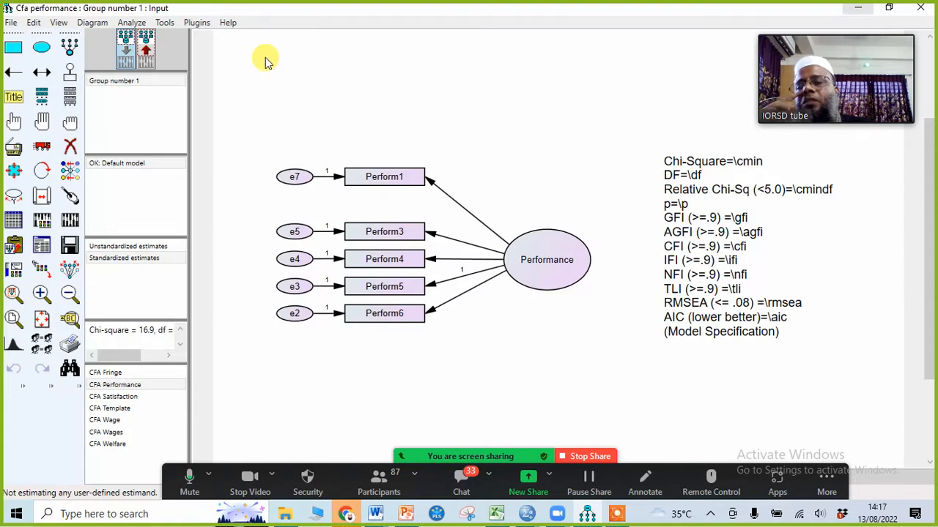
left_click(150, 49)
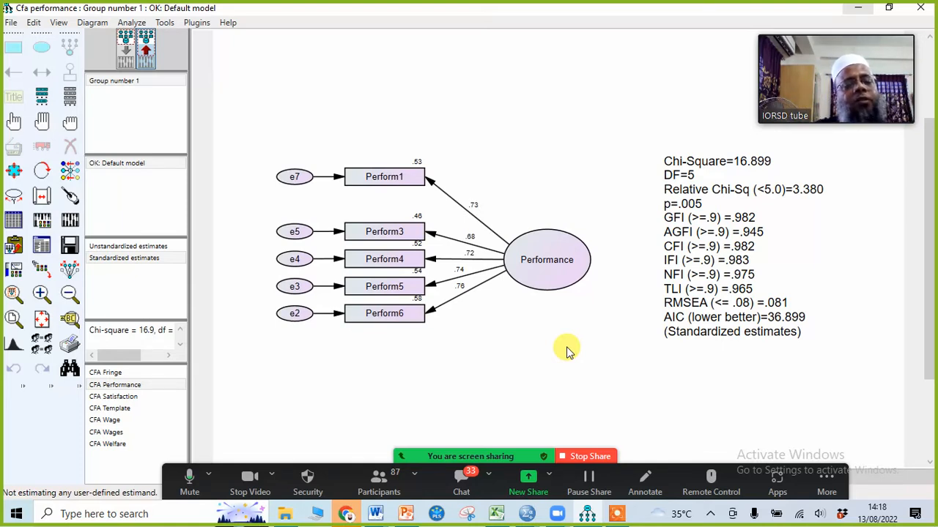
Open the text output for the model and examine the modification indices for the error covariances.
left_click(41, 249)
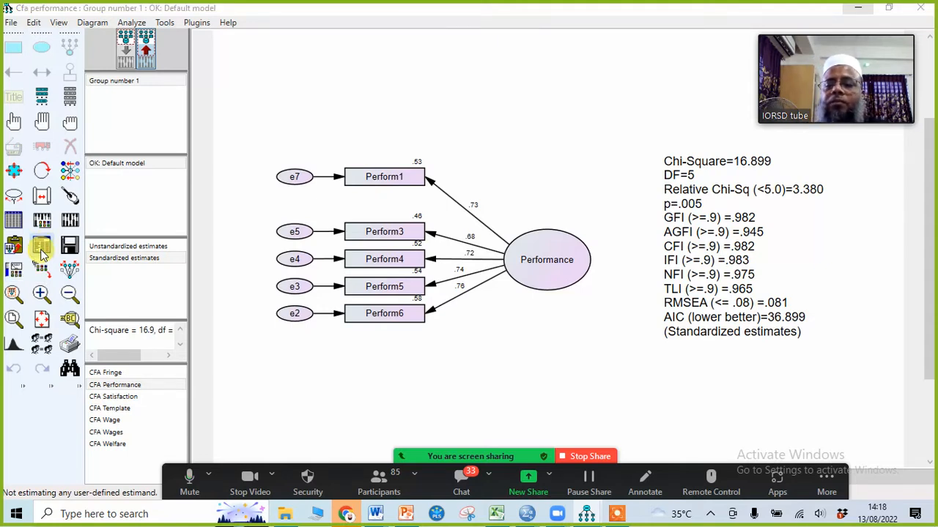
mouse_move(591, 516)
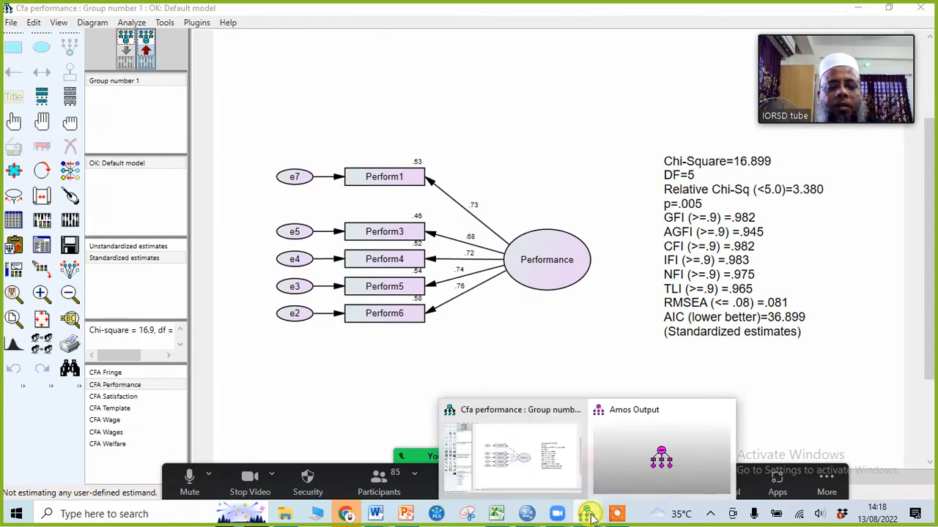
left_click(659, 454)
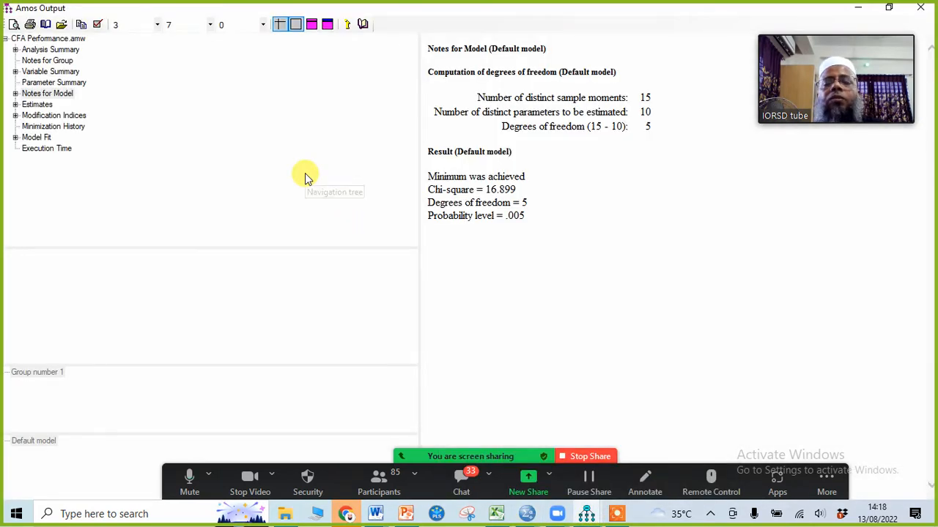
left_click(35, 120)
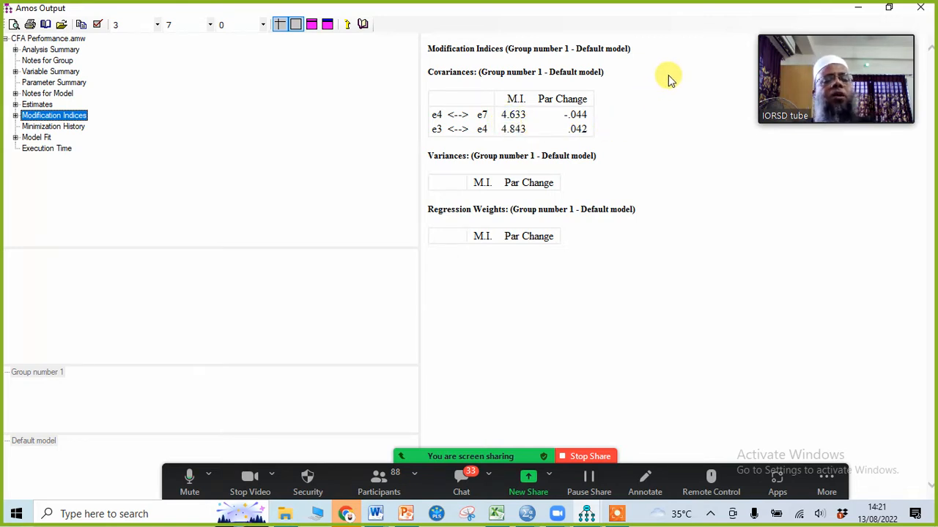
left_click(857, 8)
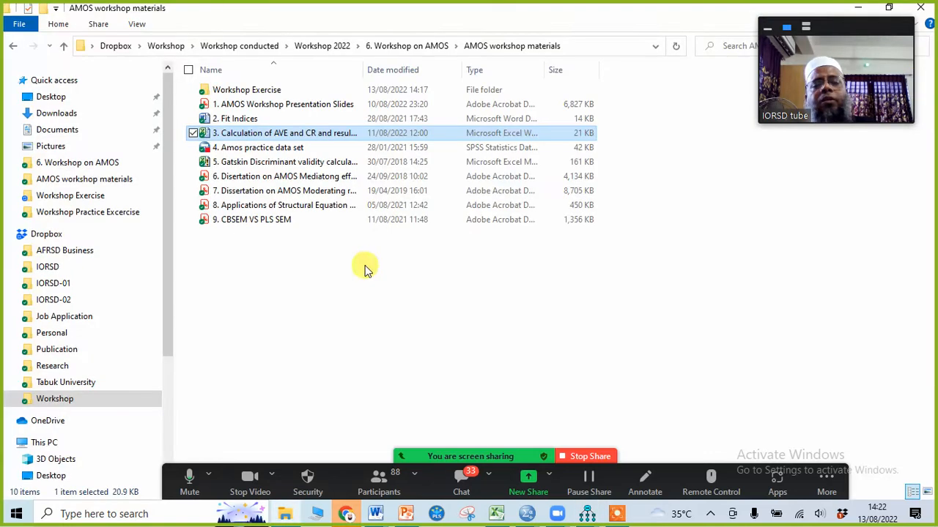
key("alt+Tab")
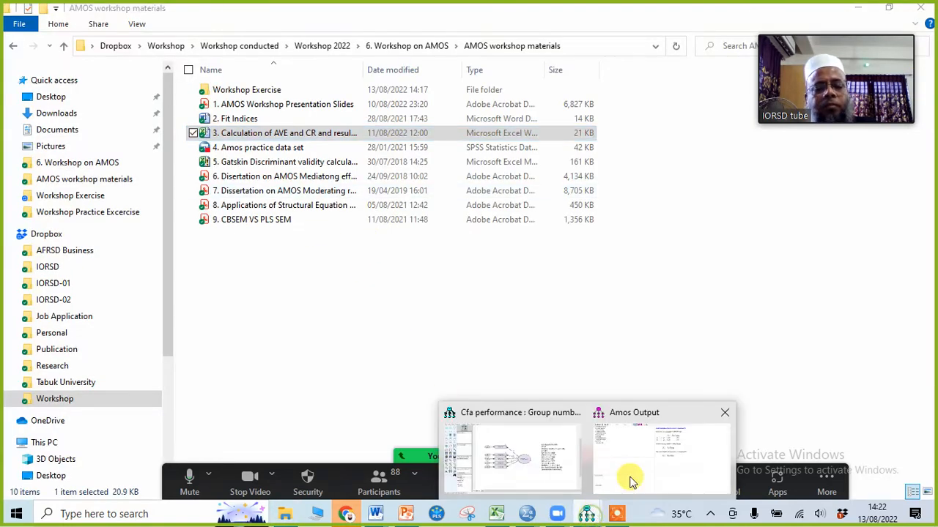
left_click(651, 458)
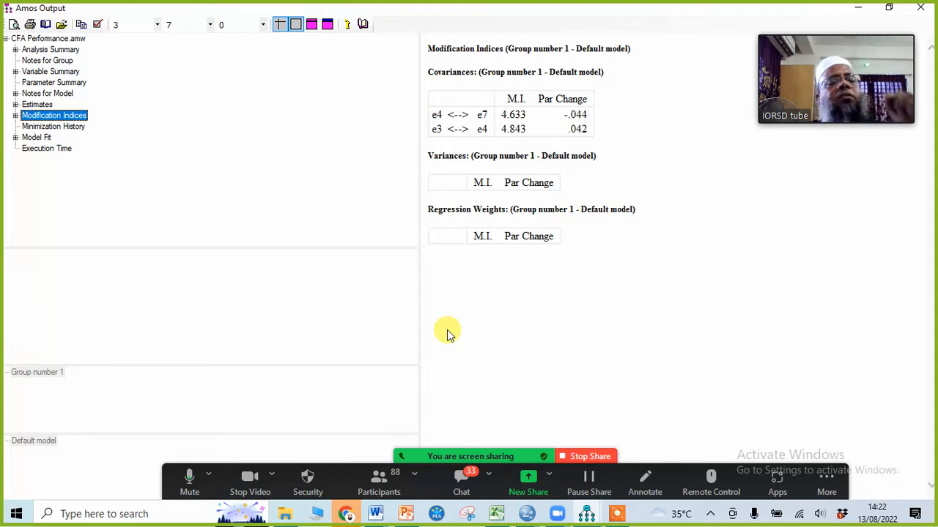
Return to the path diagram's input model, draw a covariance between error terms e3 and e4, and recalculate the estimates.
left_click(859, 7)
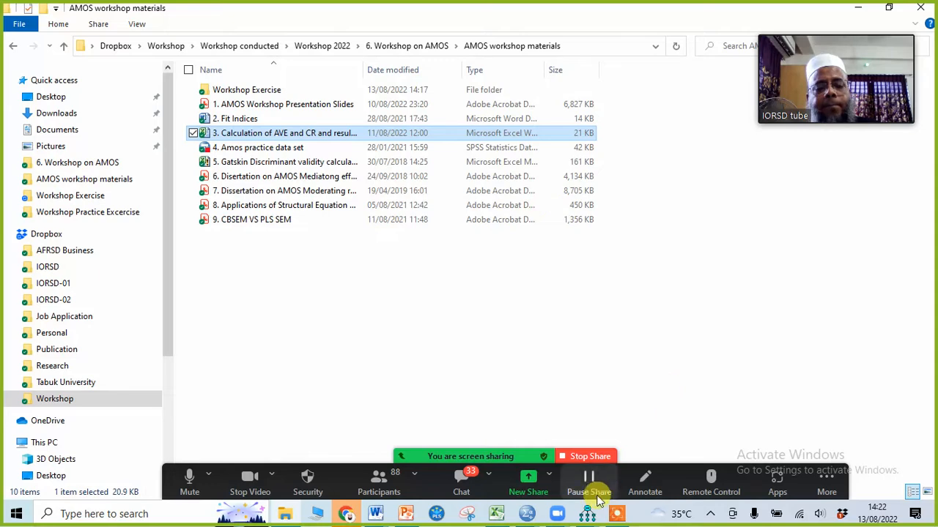
mouse_move(587, 512)
left_click(529, 463)
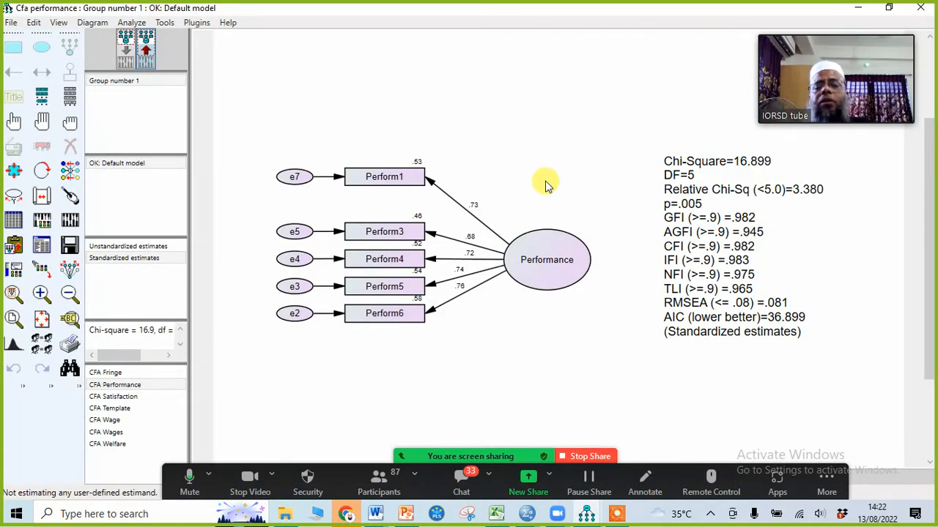
left_click(128, 55)
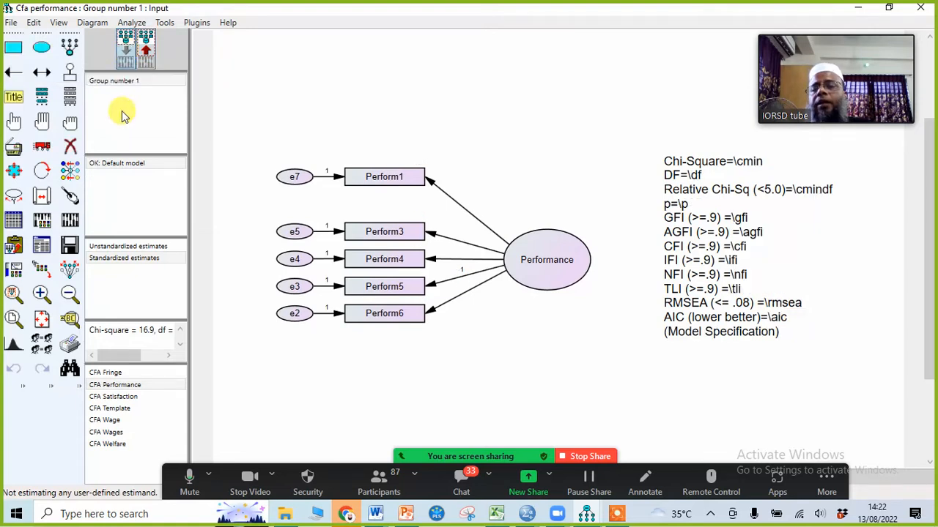
left_click(43, 72)
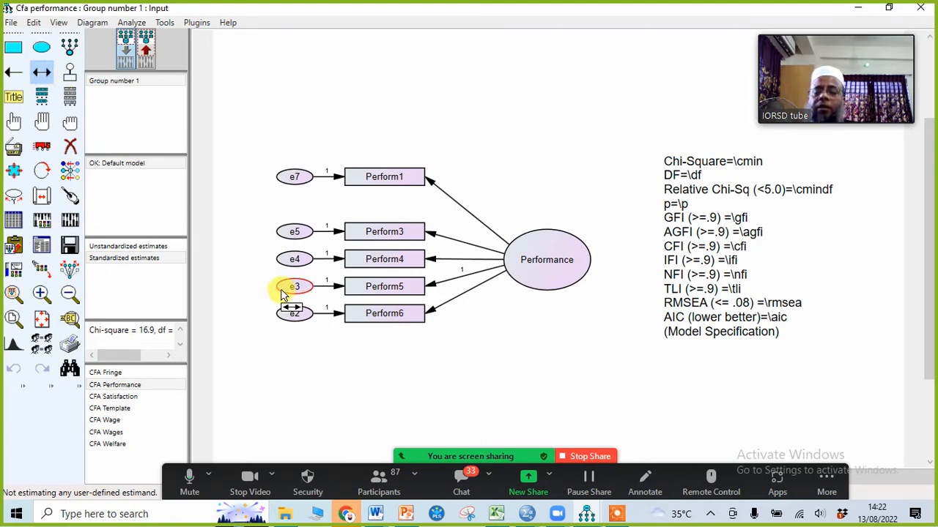
left_click_drag(283, 293, 283, 260)
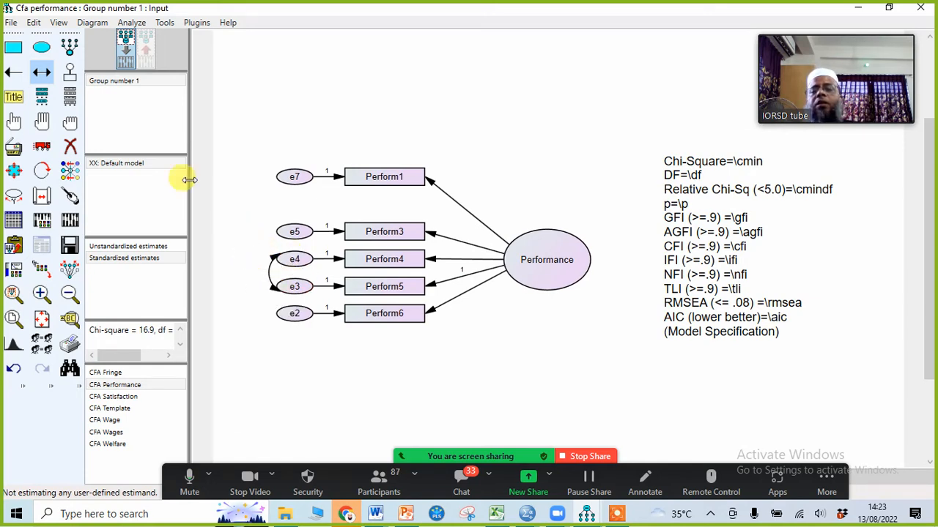
left_click(47, 76)
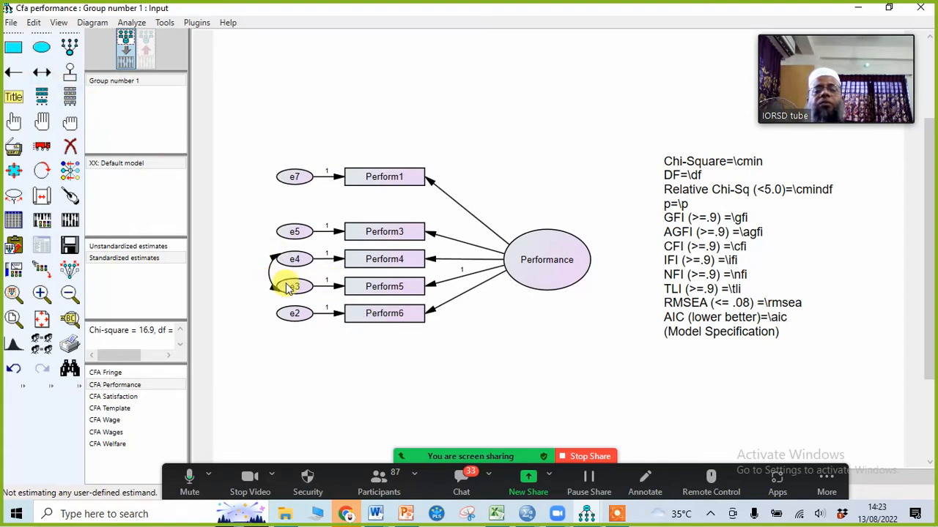
left_click(70, 220)
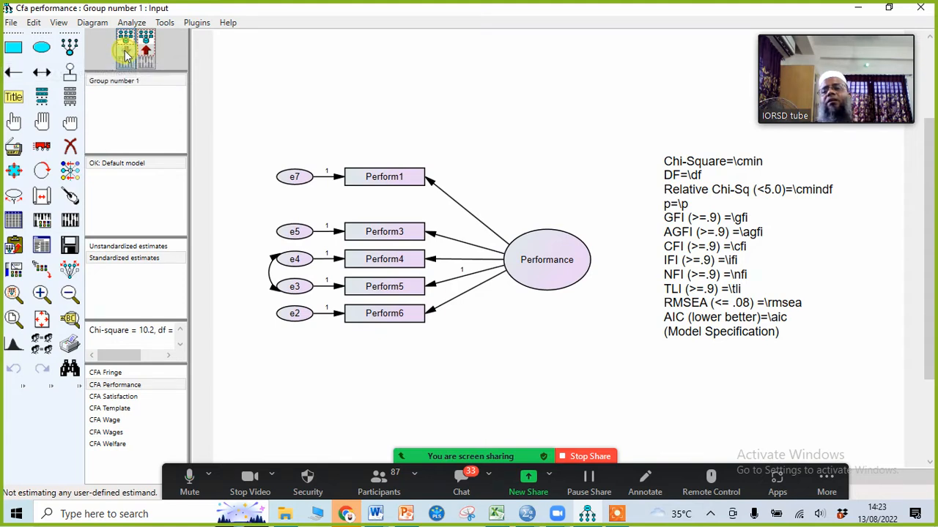
Delete the covariance between error terms e3 and e4 and draw it again.
left_click(40, 73)
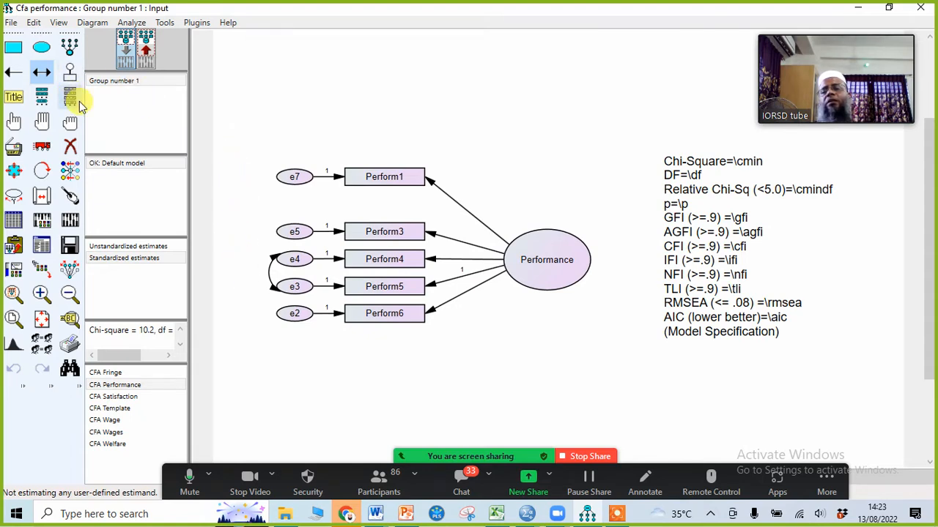
left_click(71, 149)
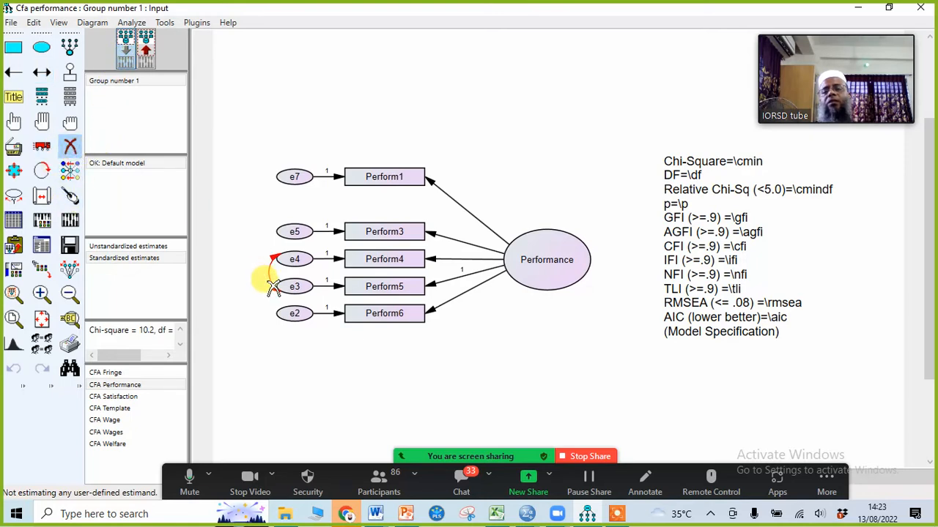
left_click(269, 273)
left_click(40, 72)
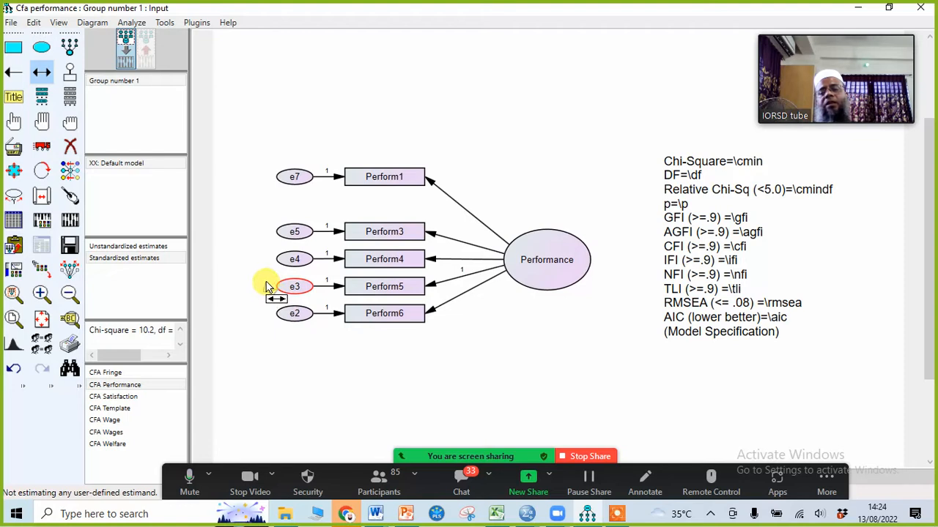
left_click_drag(266, 282, 287, 261)
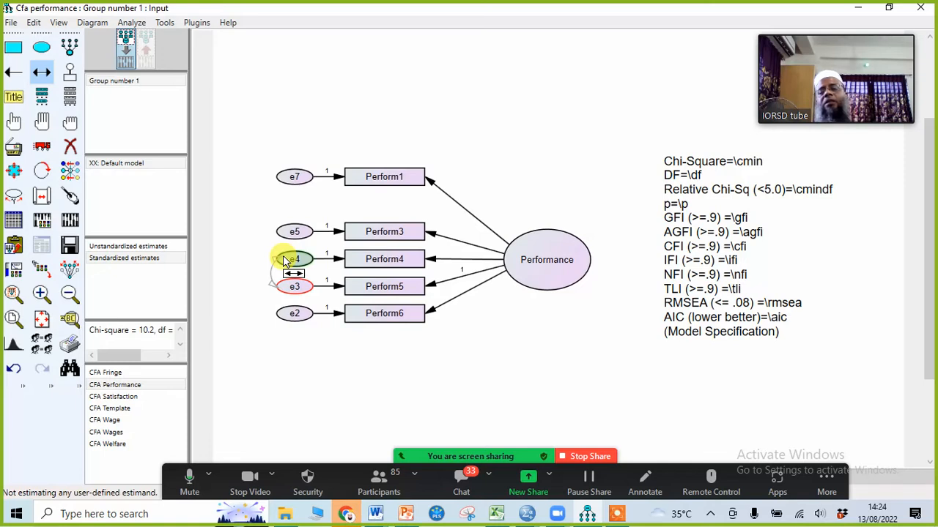
left_click_drag(284, 261, 285, 261)
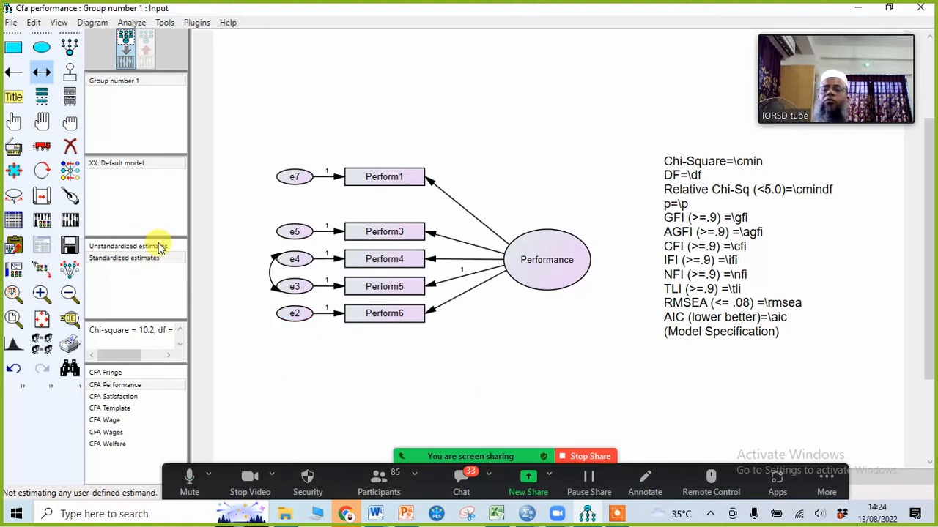
Recalculate the estimates for the model with the e3–e4 covariance and display the standardized output on the path diagram.
left_click(70, 220)
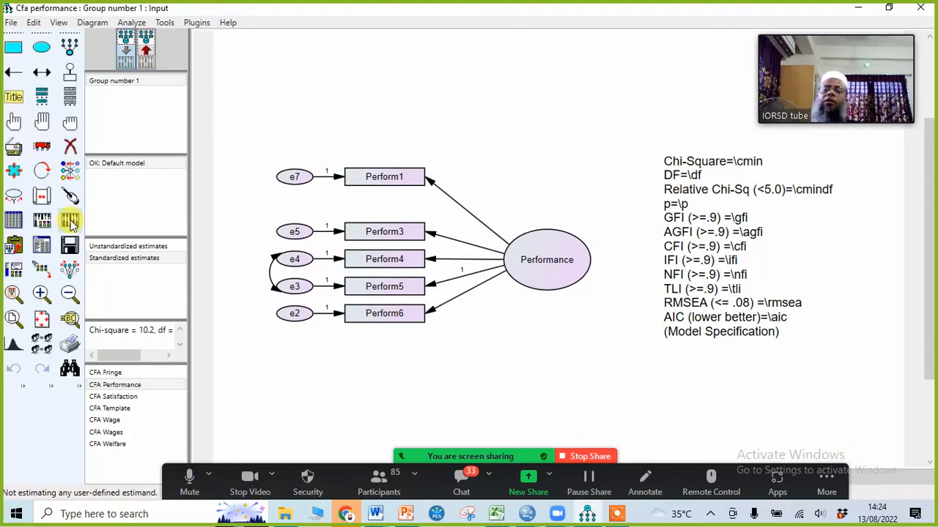
left_click(146, 51)
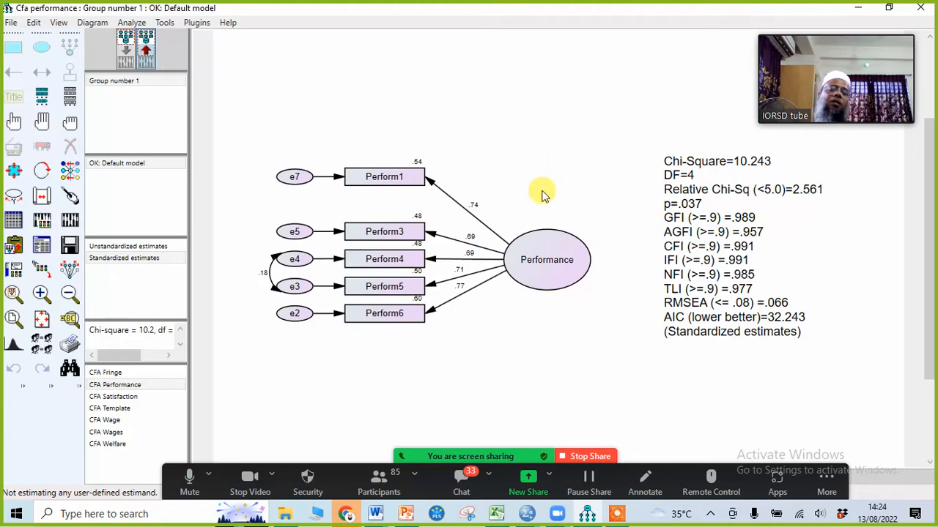
scroll(542, 195, "up", 3)
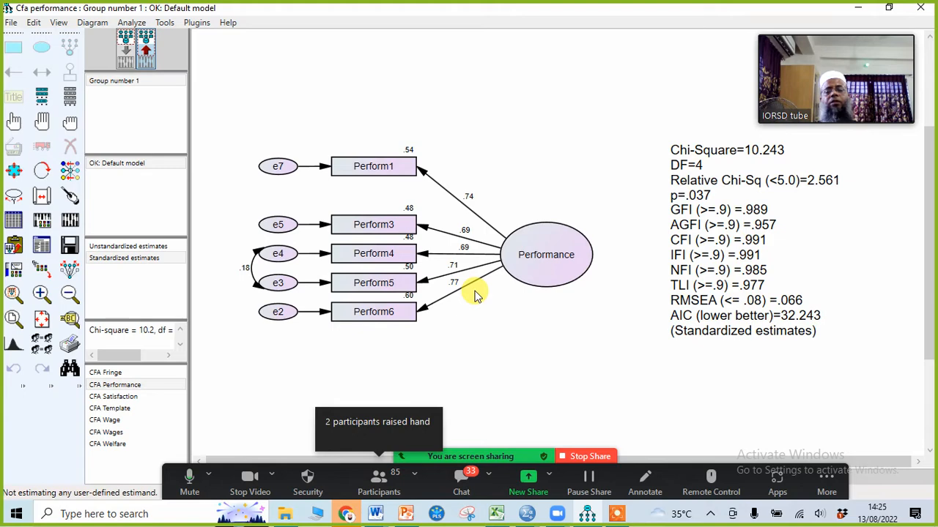
left_click(378, 477)
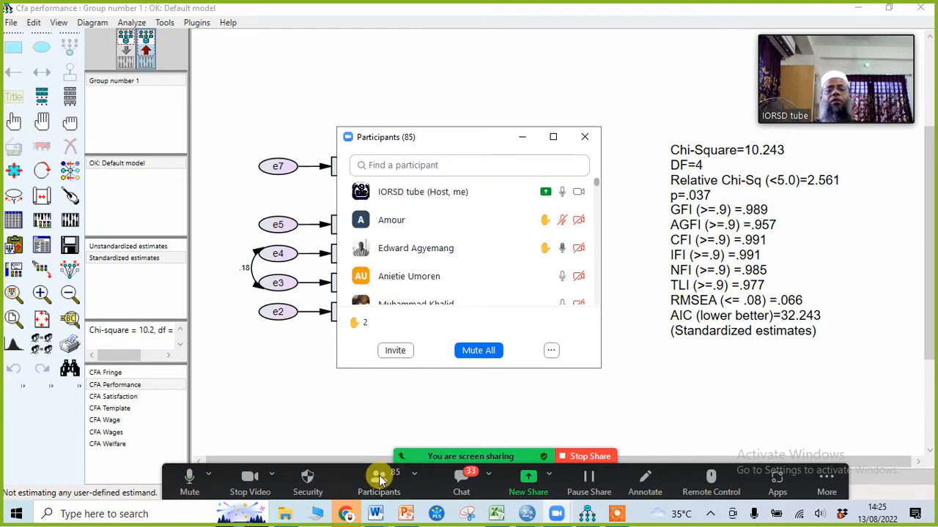
left_click(522, 139)
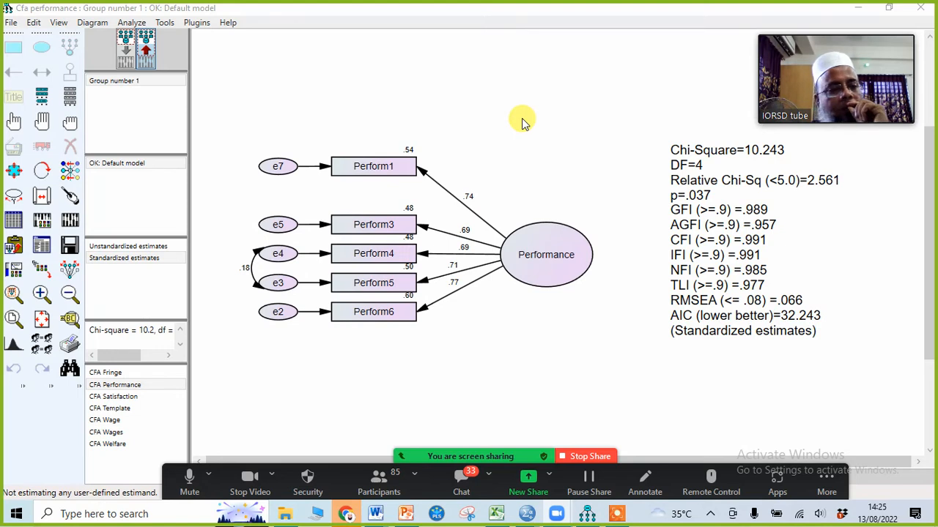
Open the text output of the re-estimated model, examine the modification indices, and return to the path diagram.
left_click(45, 247)
mouse_move(586, 513)
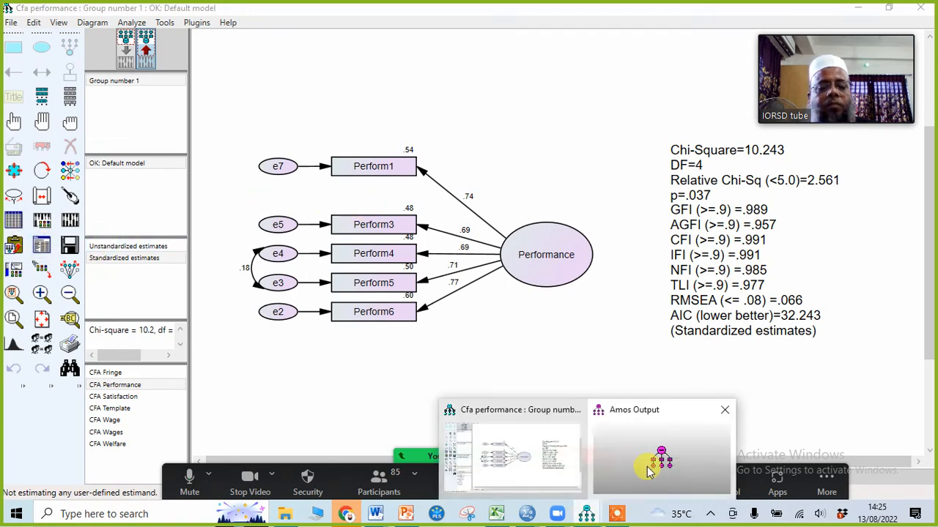
left_click(647, 472)
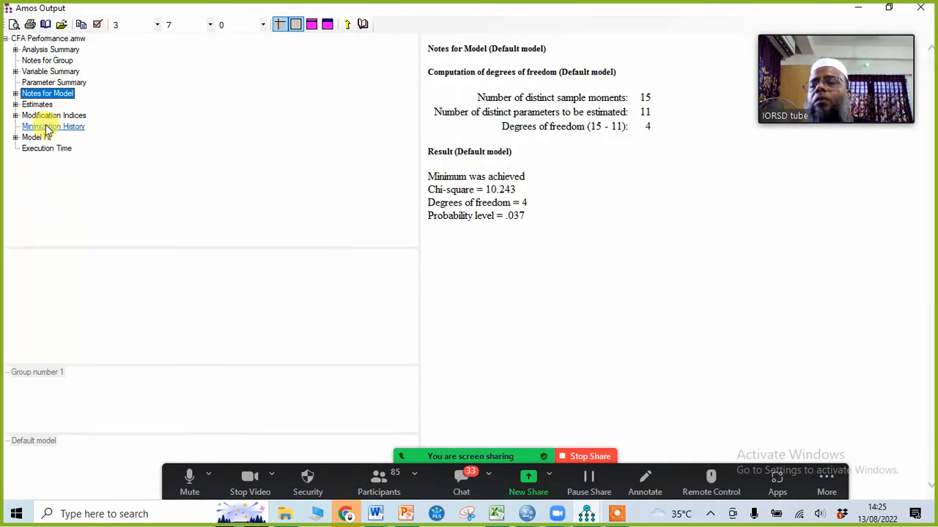
left_click(44, 116)
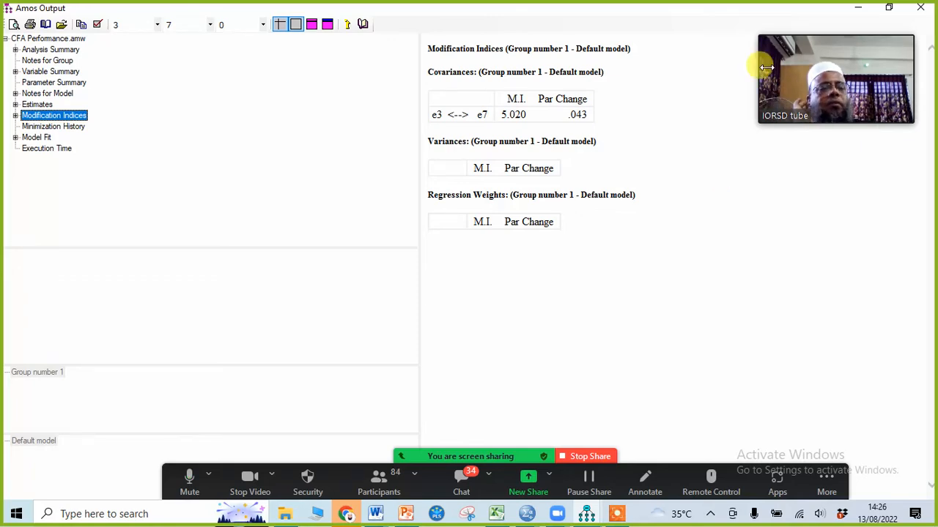
left_click(858, 8)
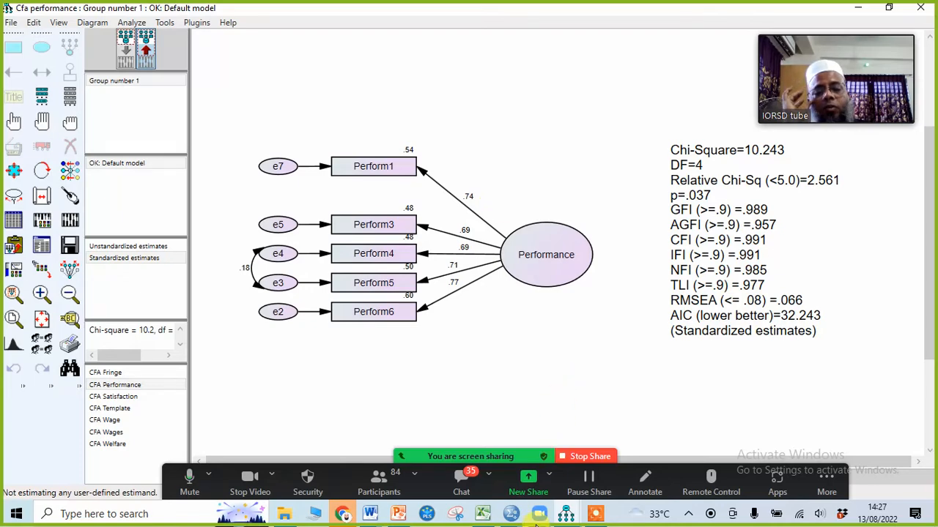
mouse_move(569, 513)
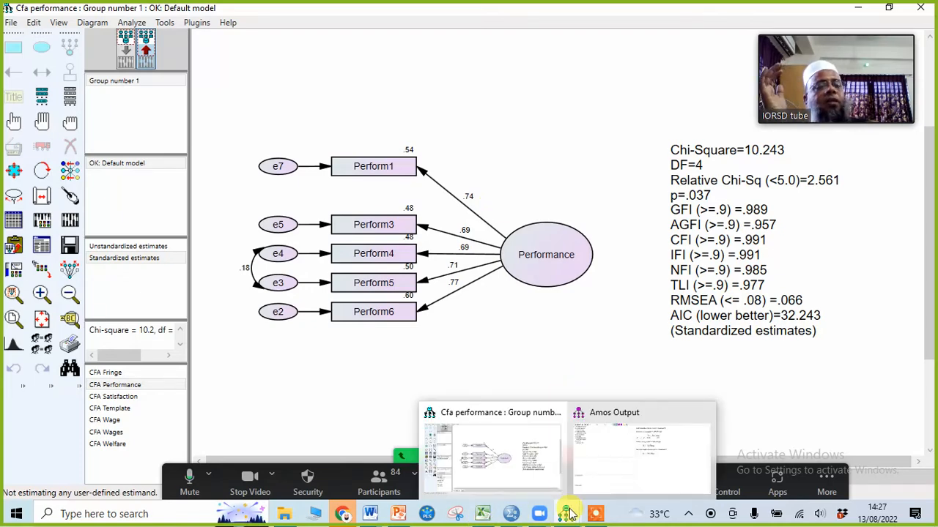
left_click(637, 450)
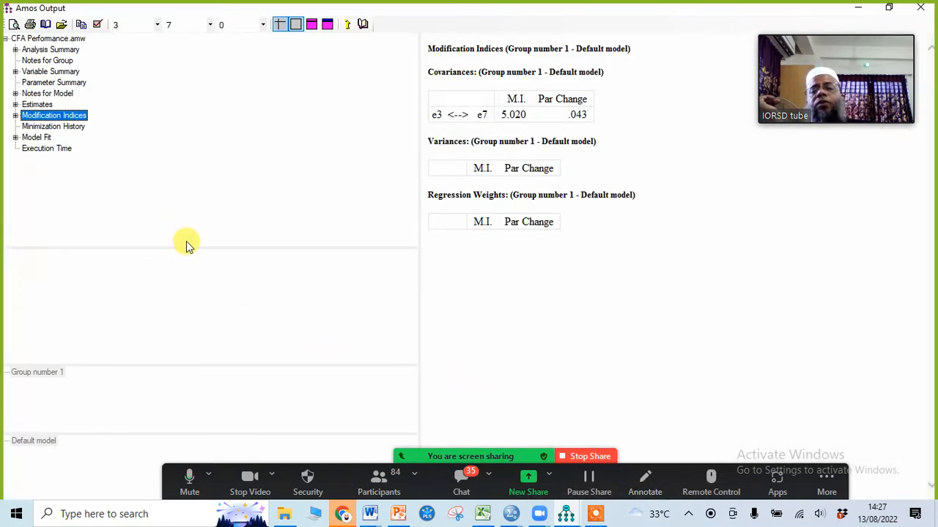
mouse_move(565, 513)
left_click(513, 469)
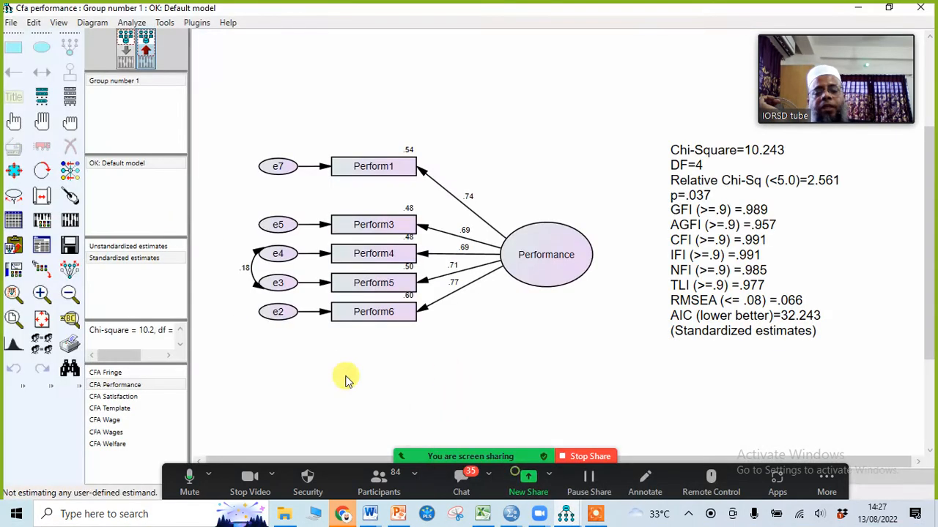
Open the scalar estimates in the text output and copy the Standardized Regression Weights table of the Performance model.
left_click(42, 249)
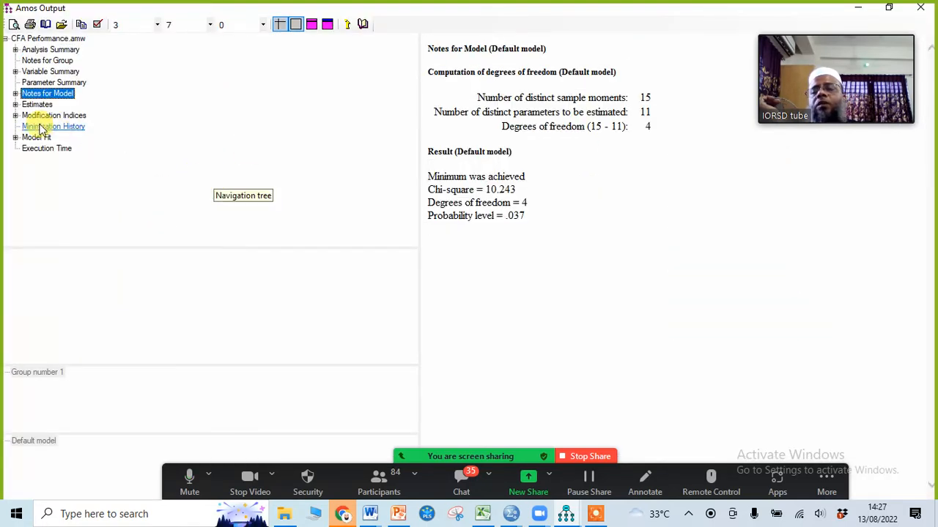
left_click(16, 105)
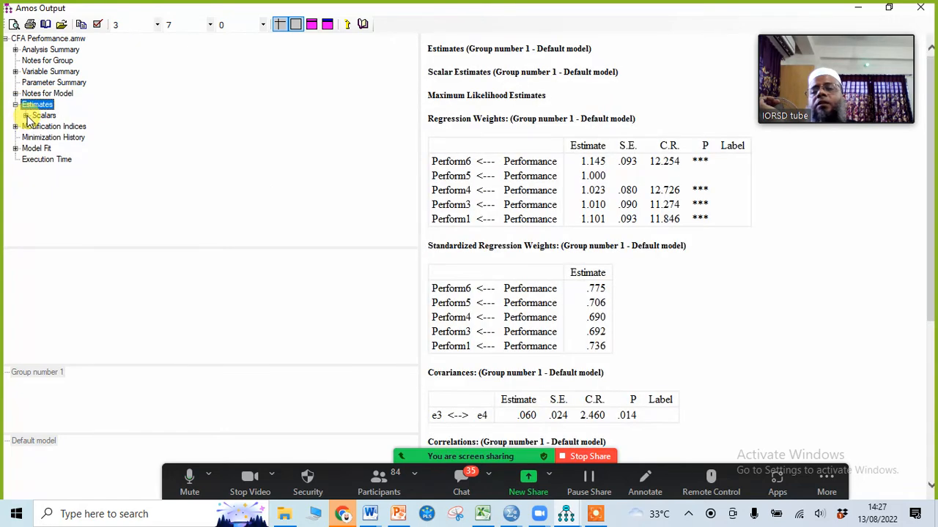
left_click(27, 117)
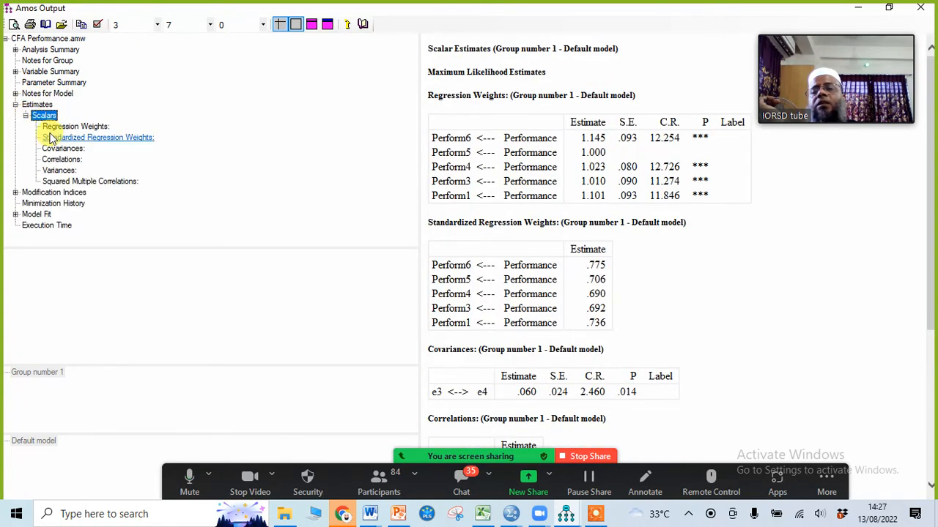
left_click(114, 140)
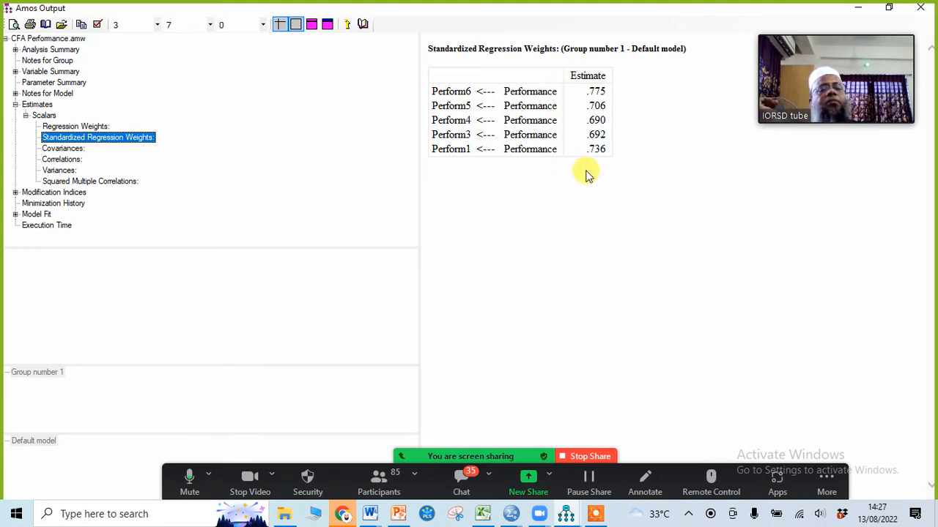
left_click(651, 116)
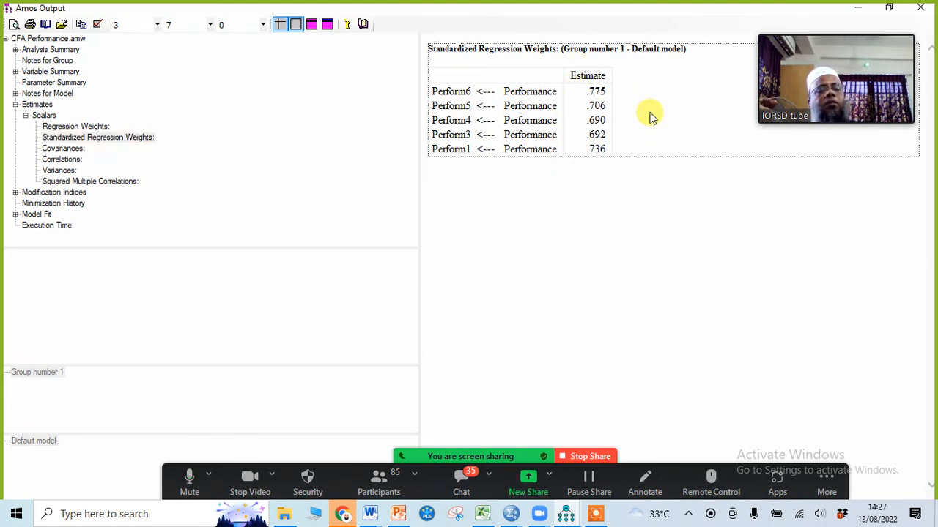
right_click(649, 114)
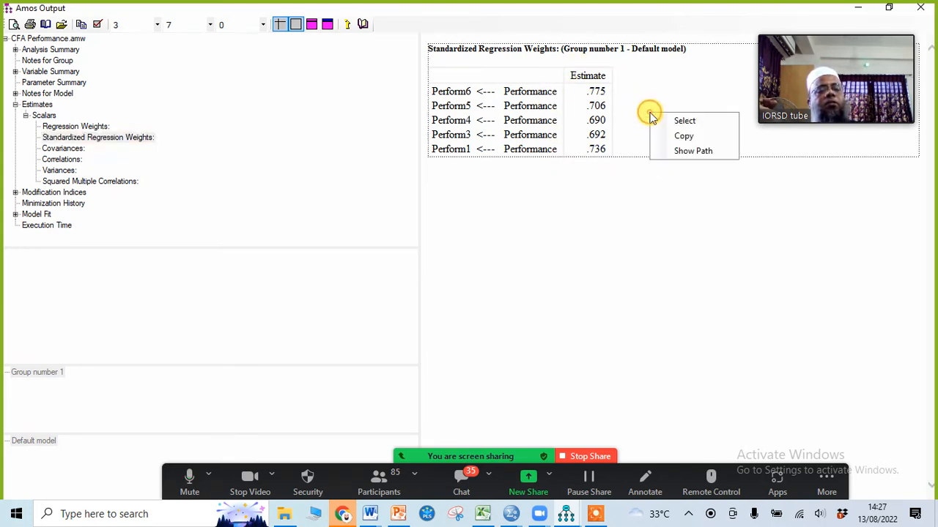
left_click(683, 137)
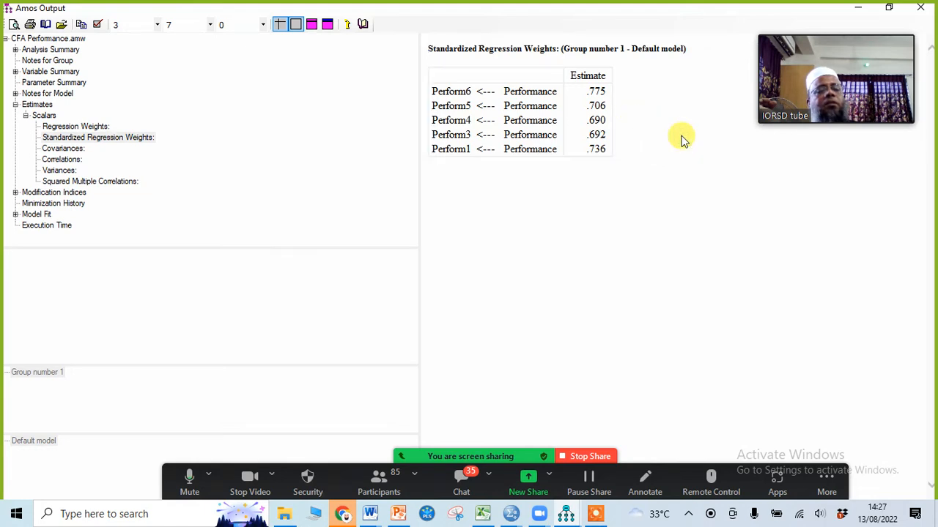
Switch to the Excel workbook for AVE and CR calculation and paste the Performance standardized regression weights at cell B19.
left_click(487, 514)
scroll(664, 350, "down", 3)
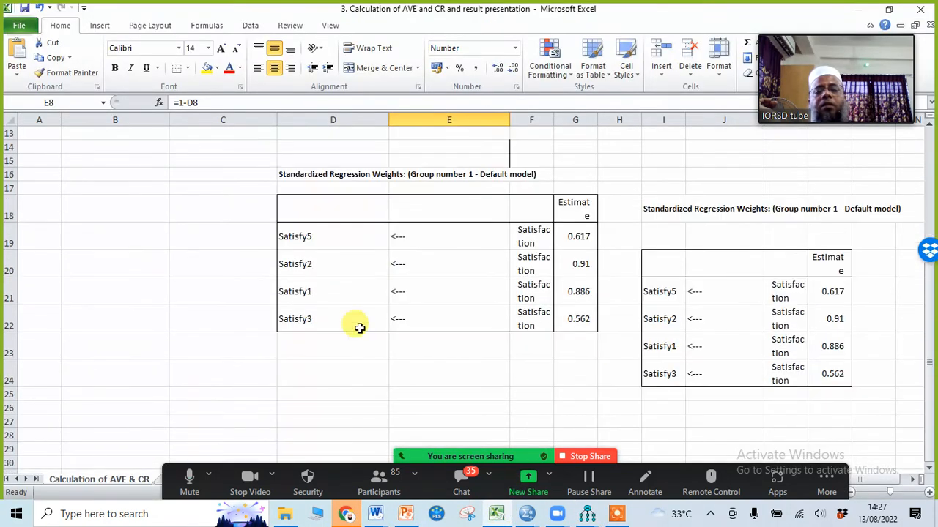
left_click(143, 234)
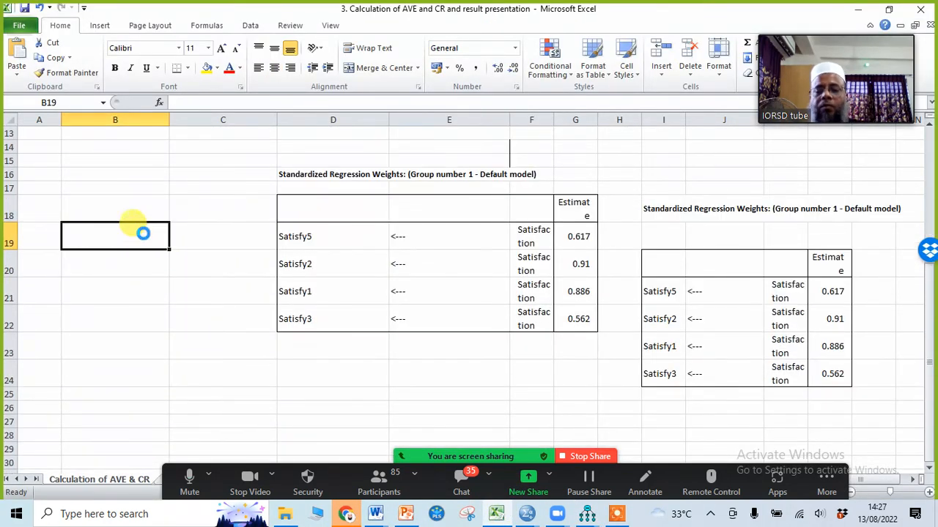
key("ctrl+v")
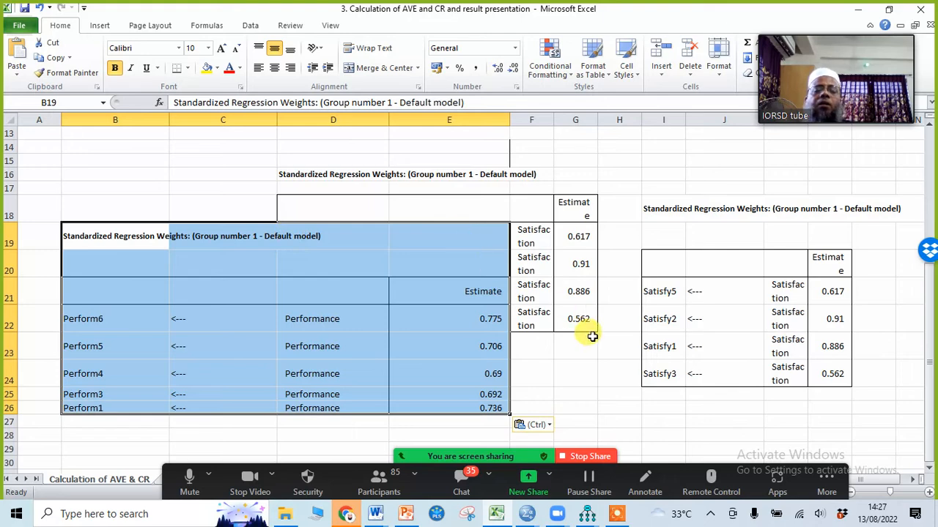
left_click(586, 514)
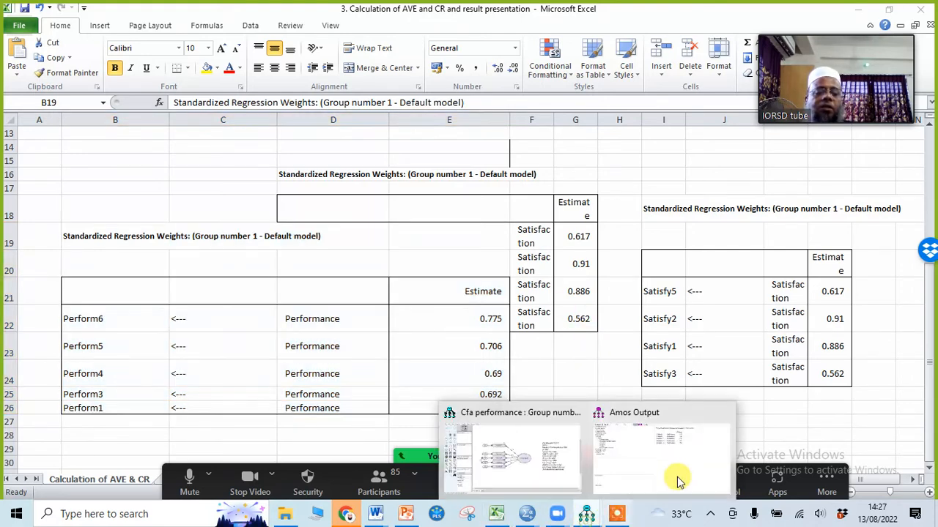
Review the Performance standardized regression weights in the Amos output and return to the AVE and CR workbook in Excel.
left_click(684, 464)
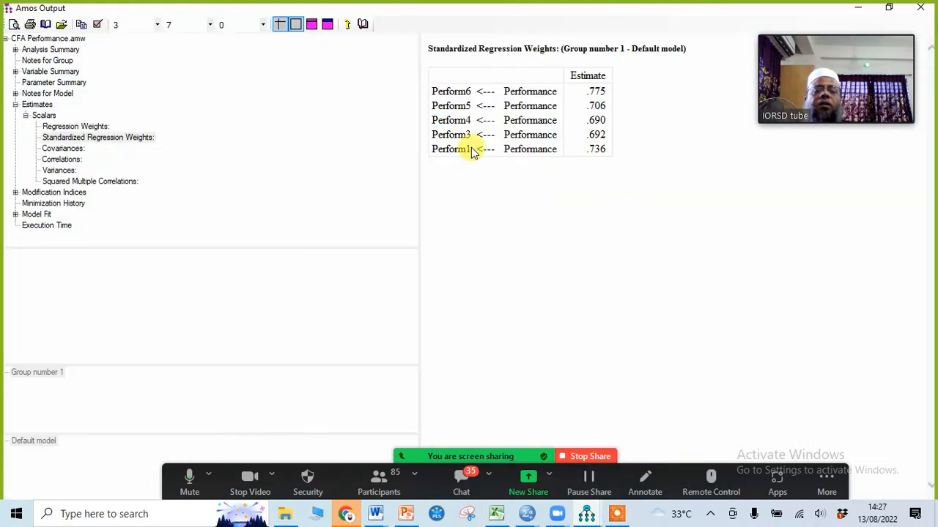
right_click(640, 120)
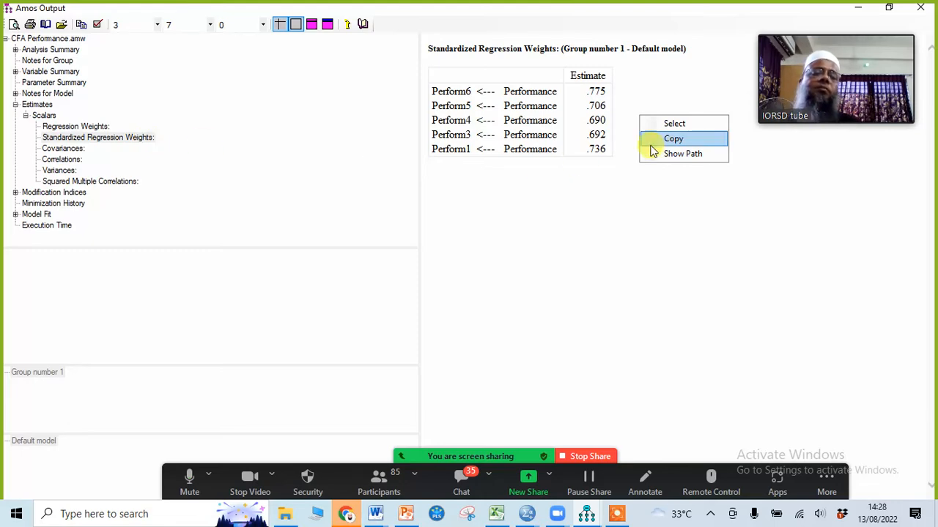
left_click(496, 514)
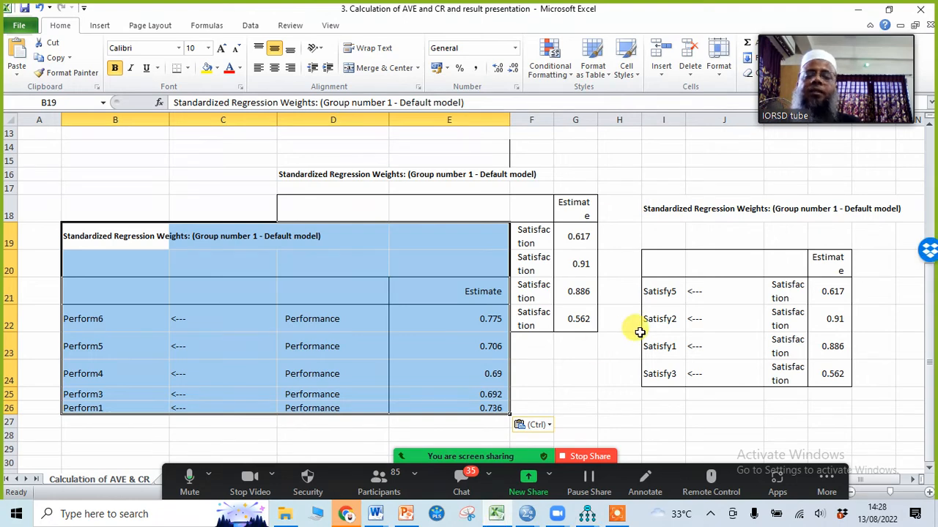
scroll(639, 331, "up", 2)
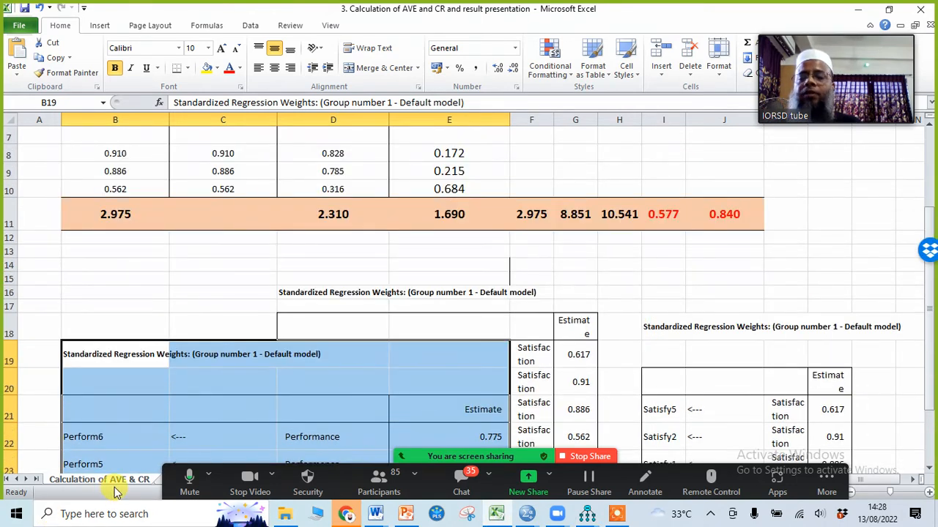
scroll(624, 328, "down", 2)
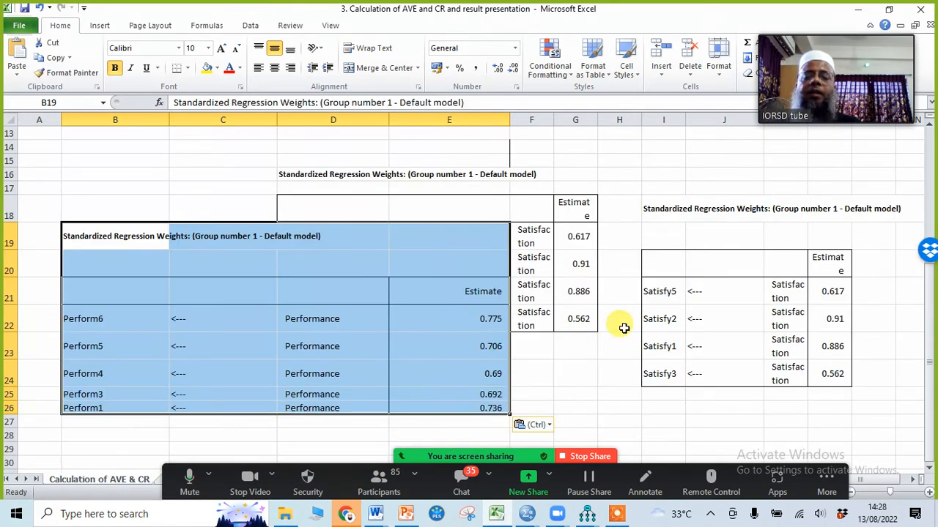
Copy the five Performance estimates in E22:E26.
left_click(481, 322)
left_click_drag(481, 322, 488, 408)
right_click(490, 349)
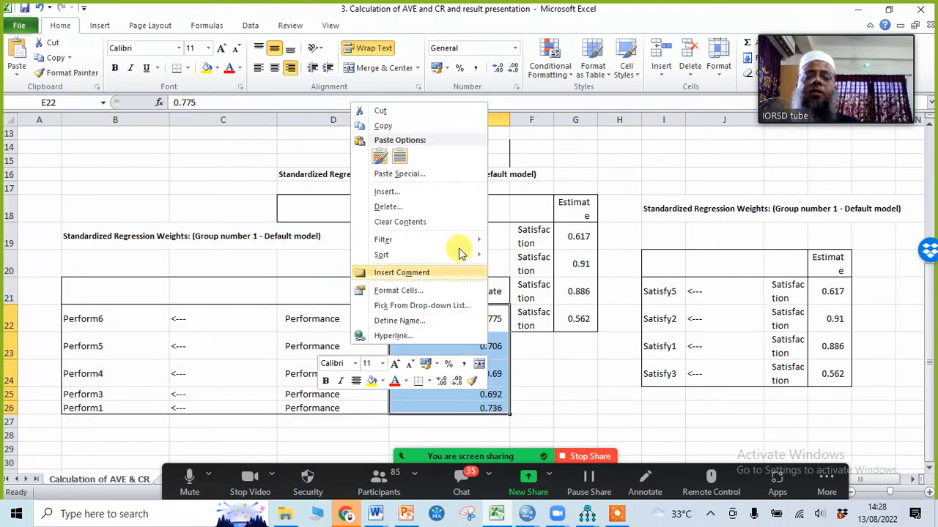
left_click(384, 124)
Delete blank row 6 from the factor loading table so that it holds five item rows.
scroll(557, 300, "up", 4)
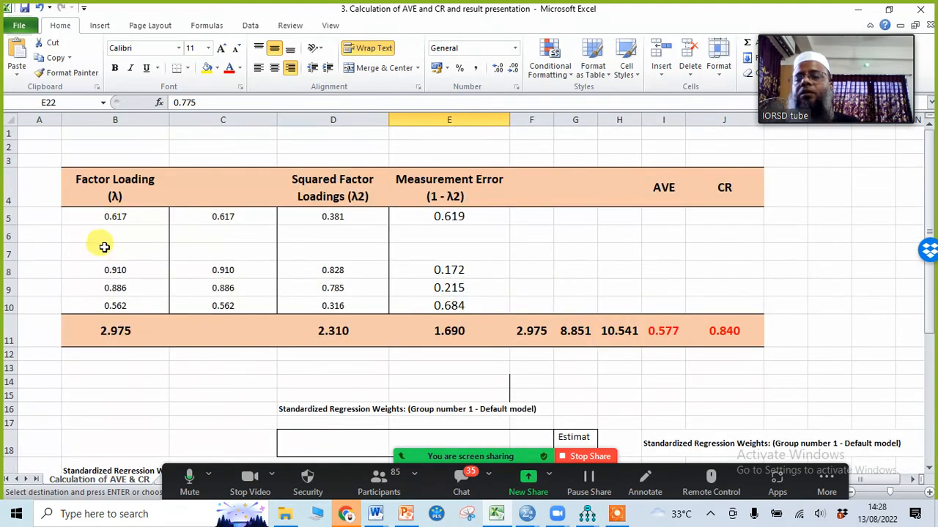
left_click(9, 236)
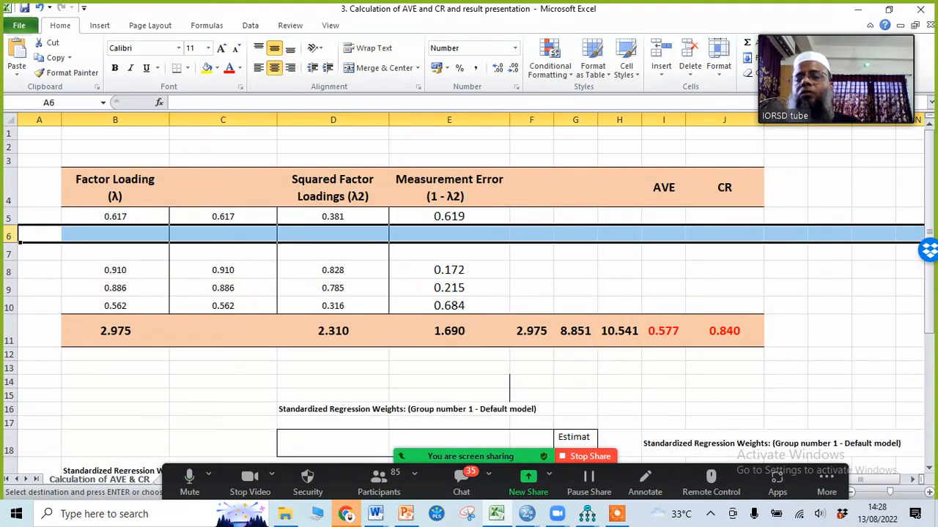
right_click(20, 241)
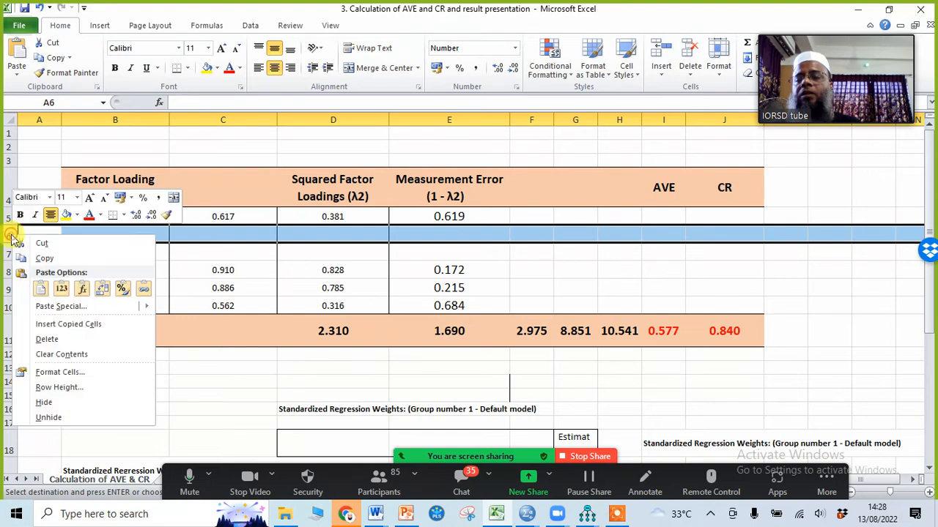
left_click(52, 340)
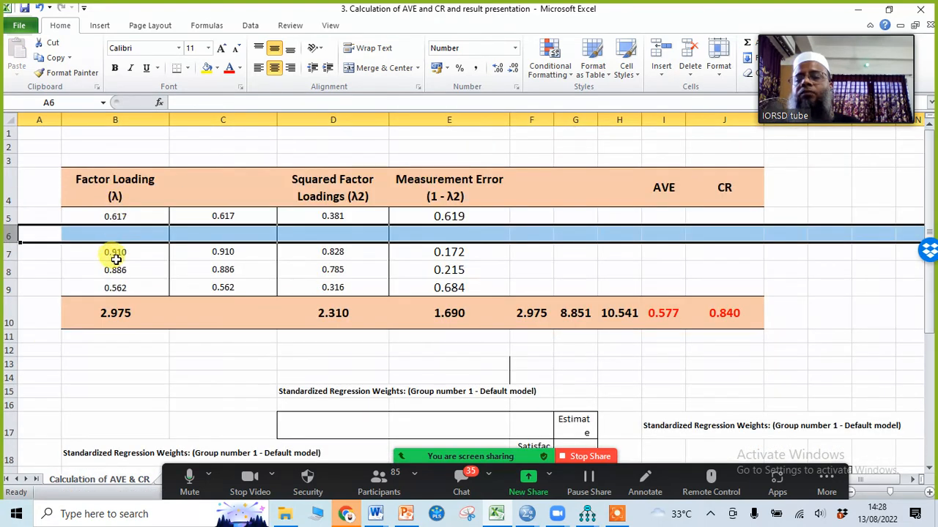
left_click_drag(127, 215, 123, 285)
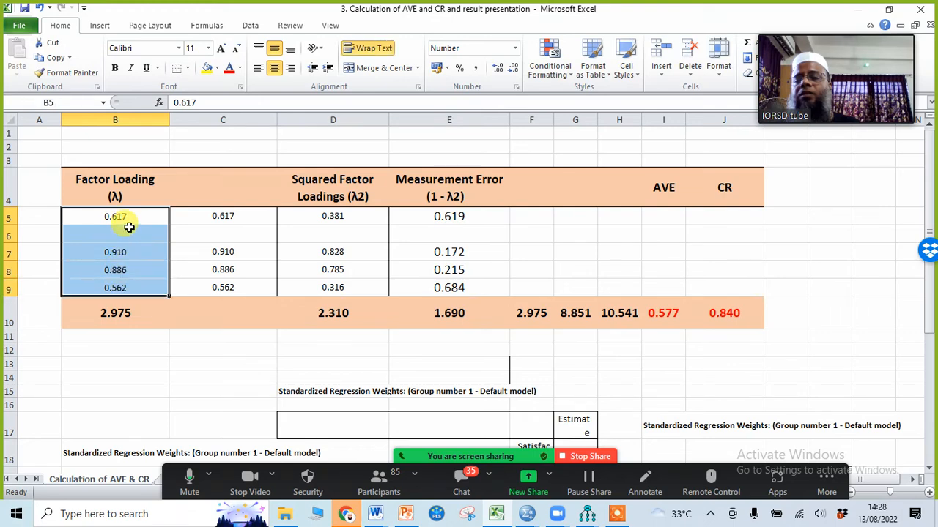
right_click(129, 228)
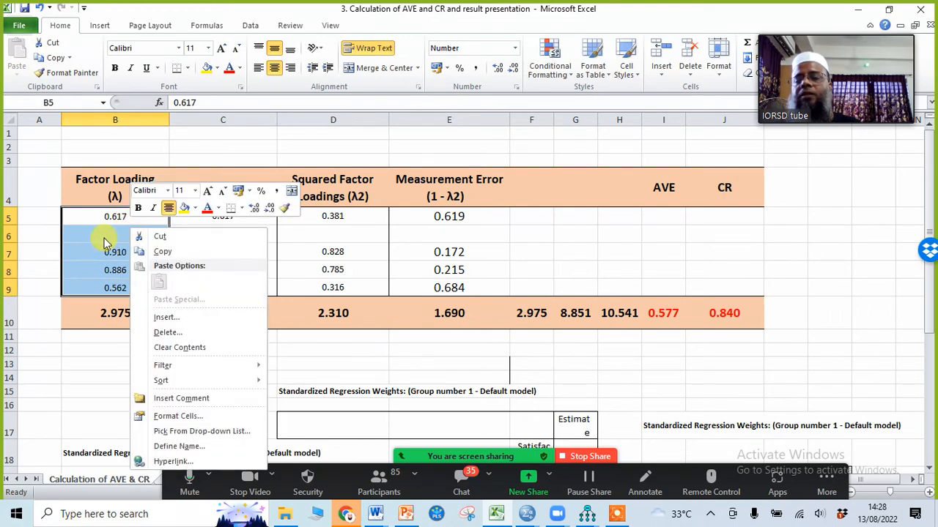
left_click(110, 216)
left_click_drag(110, 216, 110, 279)
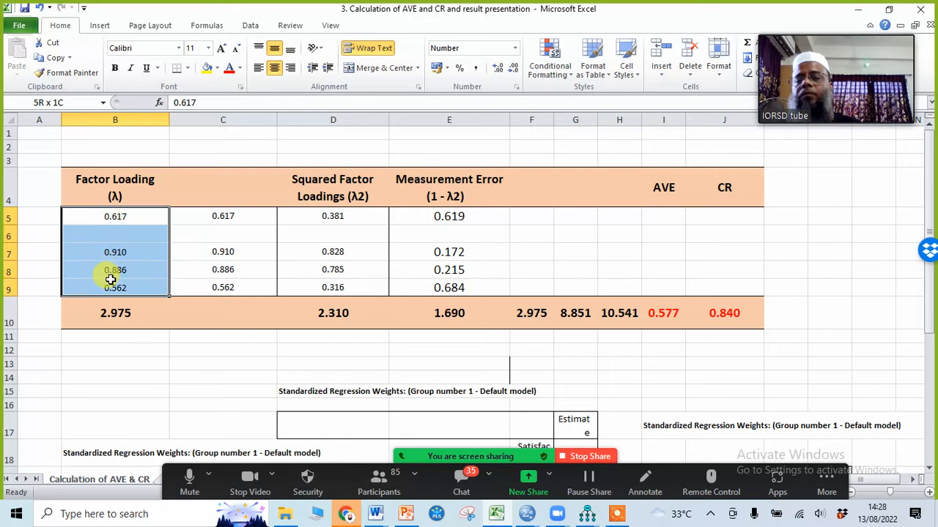
right_click(110, 277)
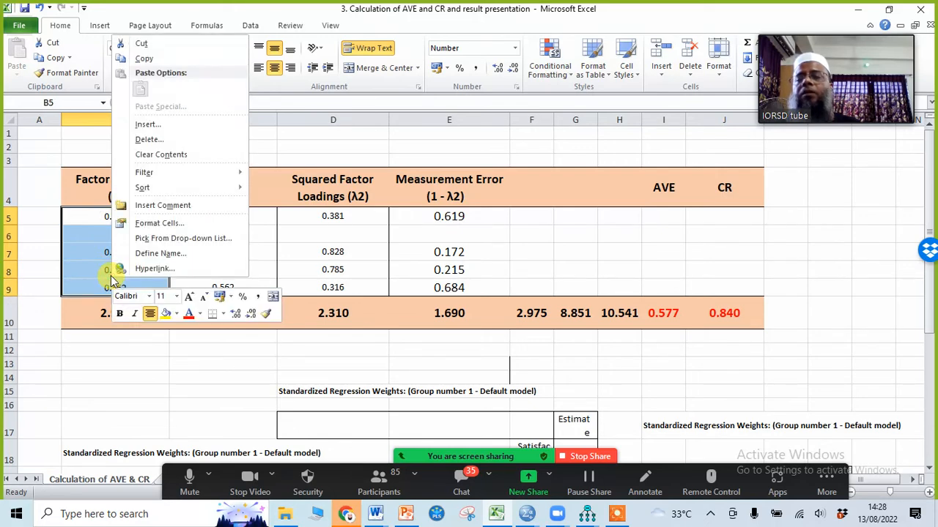
key("Escape")
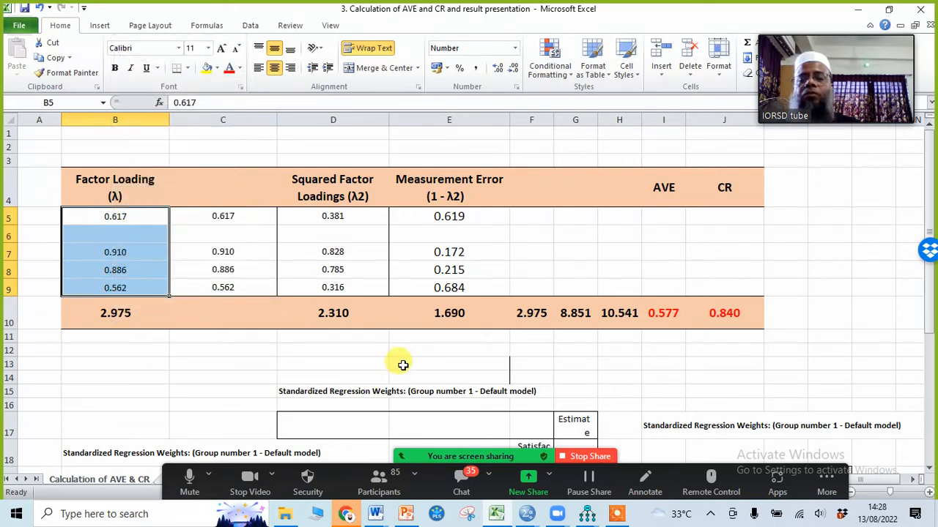
Copy the five Performance estimates from E21:E25 and paste them as values into the Factor Loading cells B5:B9.
scroll(413, 355, "down", 4)
scroll(412, 355, "down", 1)
left_click_drag(465, 272, 458, 352)
right_click(471, 308)
left_click(399, 86)
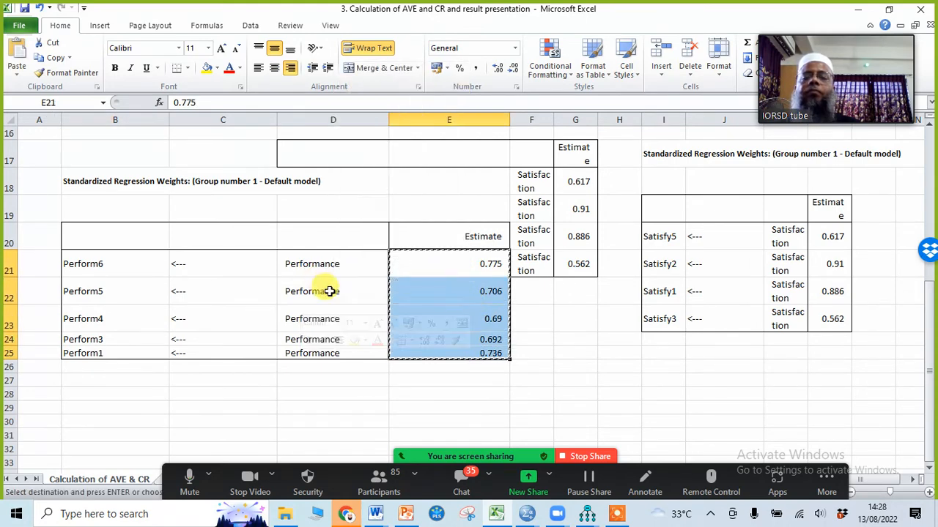
scroll(330, 292, "up", 4)
left_click_drag(118, 178, 109, 247)
right_click(121, 200)
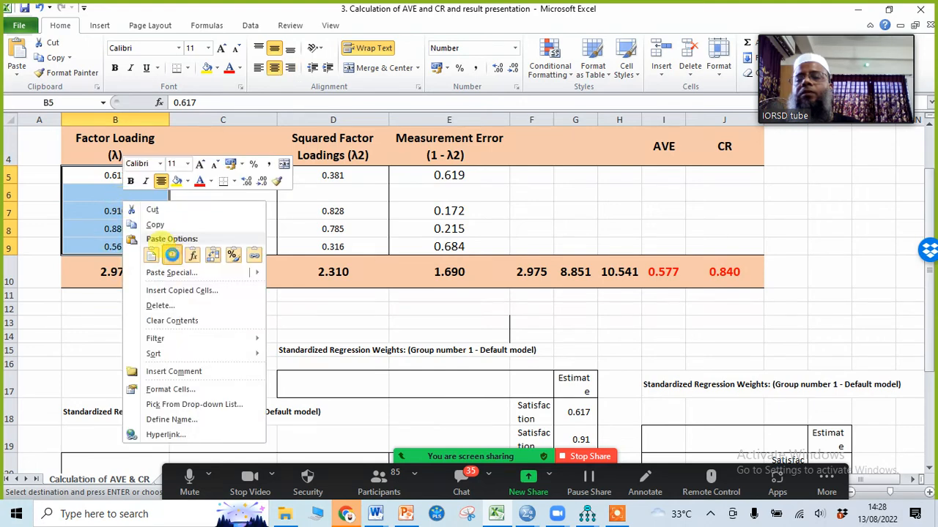
left_click(167, 249)
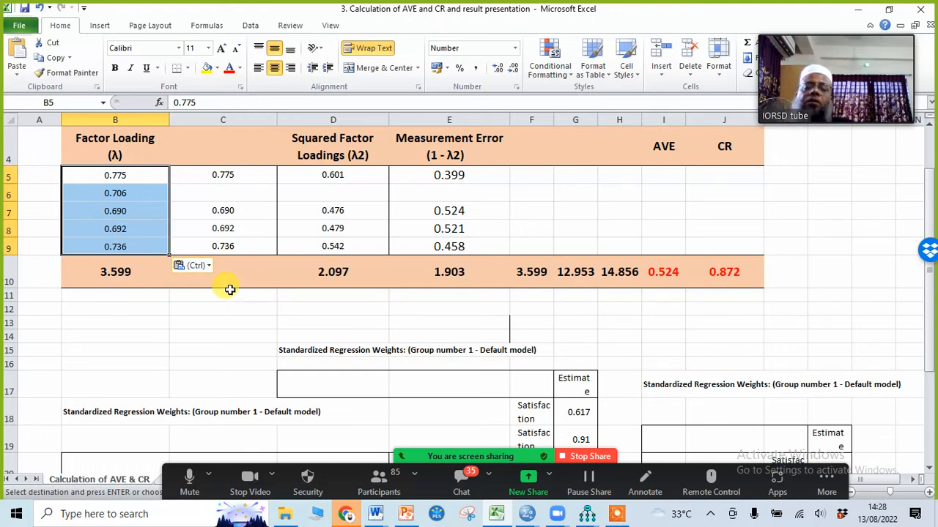
Change the AVE formula in I10 to =D10/5 to match the five Performance items.
left_click(639, 323)
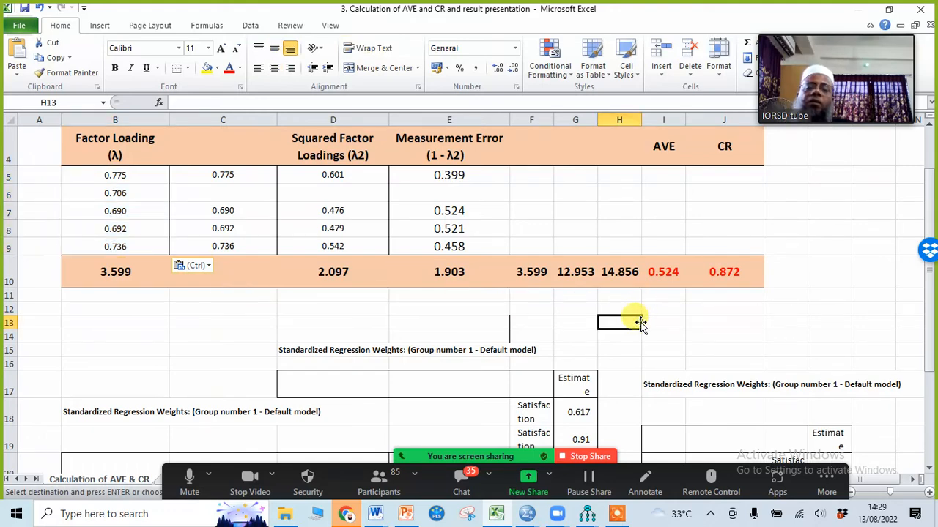
left_click(656, 273)
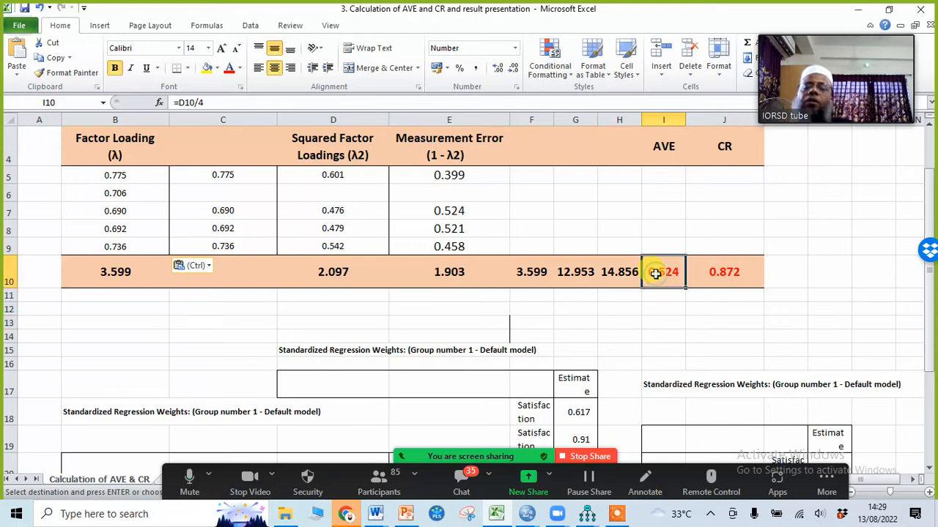
left_click(206, 102)
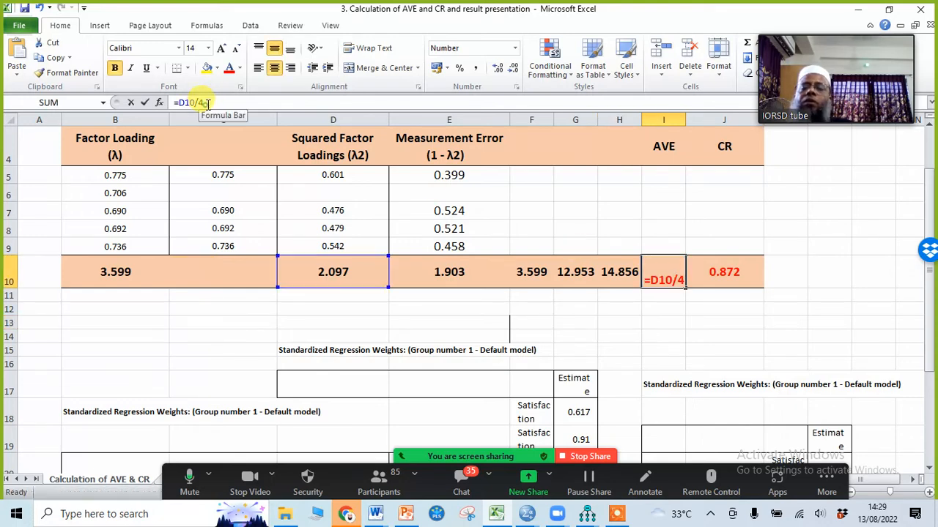
key("BackSpace")
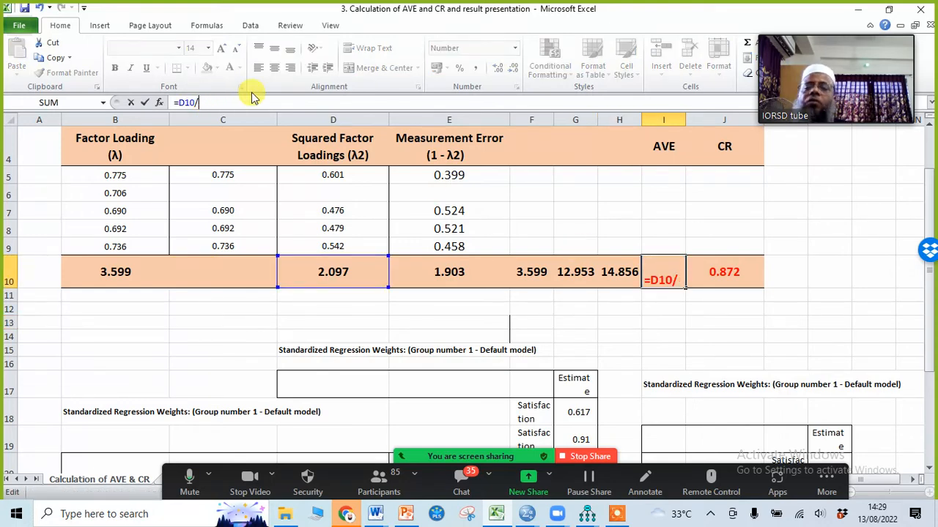
type("5")
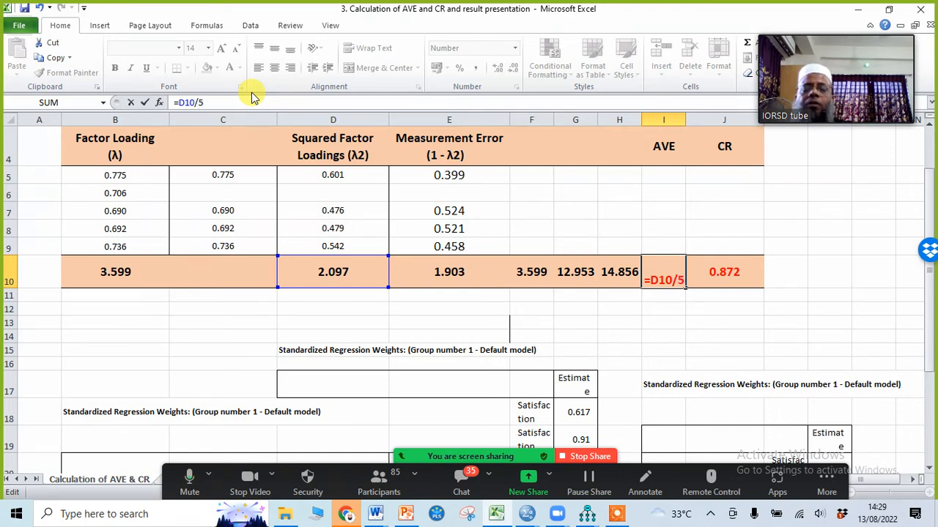
key("Return")
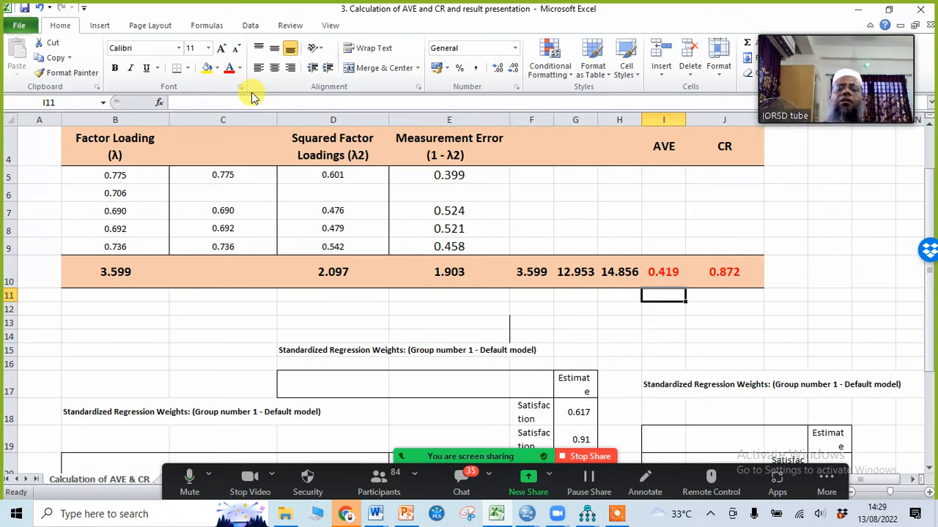
left_click(660, 276)
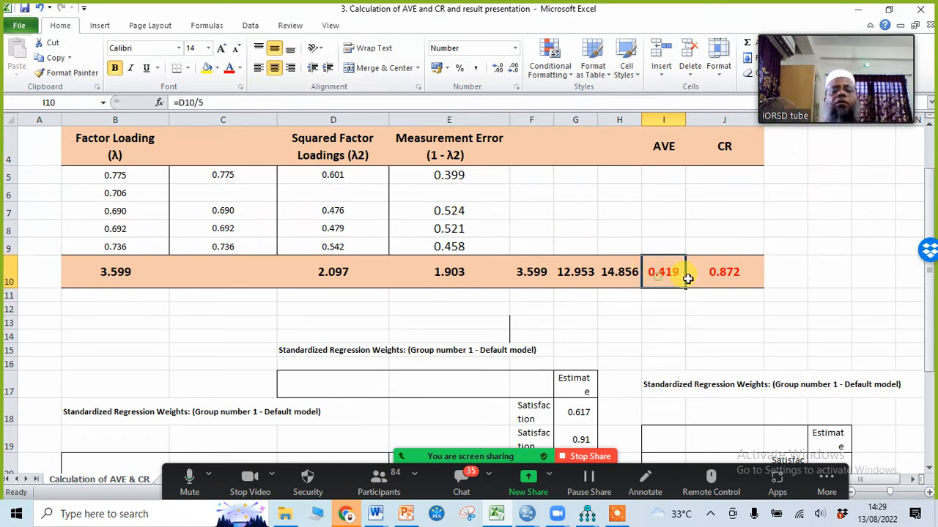
Fill the formulas in C5, D5 and E5 down to row 9 for the loading, squared loading and measurement error columns.
left_click(245, 177)
left_click_drag(278, 186, 286, 249)
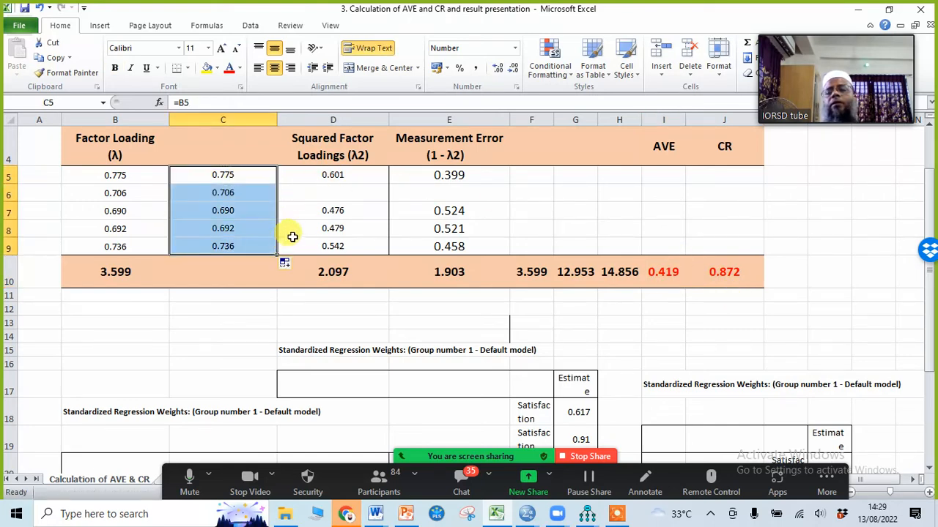
left_click(359, 179)
left_click_drag(389, 184, 387, 249)
left_click(467, 177)
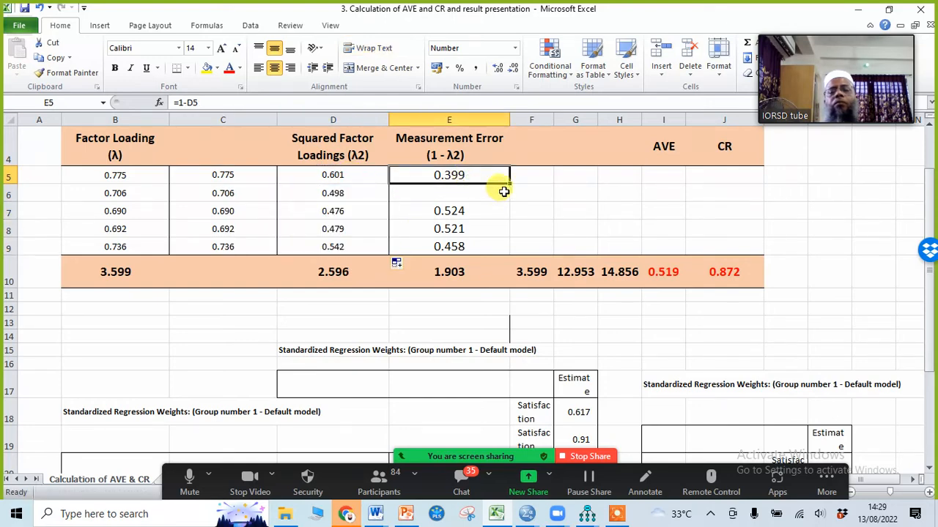
left_click_drag(509, 182, 513, 241)
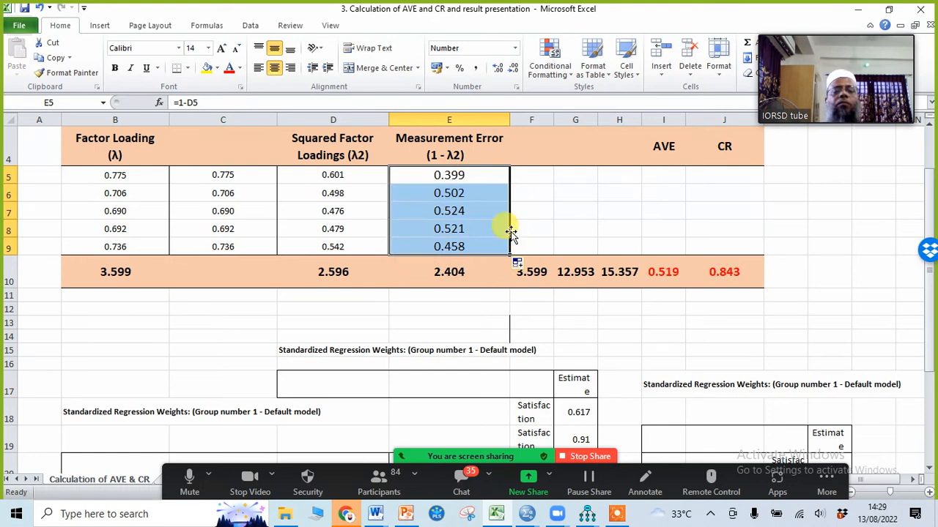
Check the recalculated AVE and CR results in row 10, including the CR formula in J10.
left_click(703, 336)
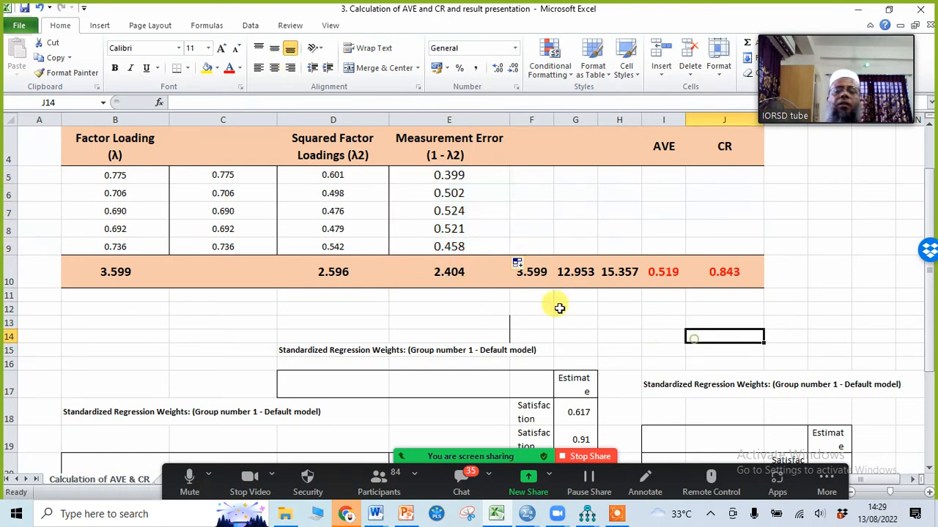
left_click(659, 284)
left_click(876, 336)
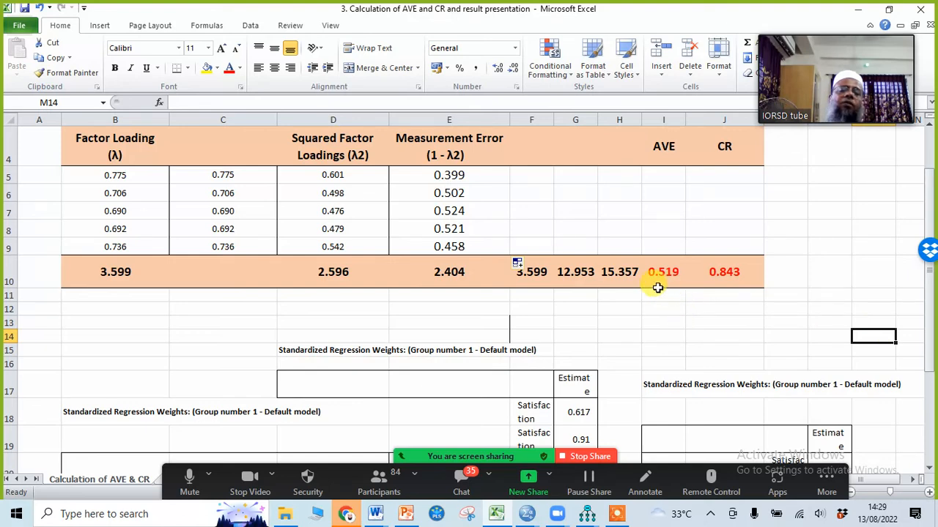
left_click(721, 272)
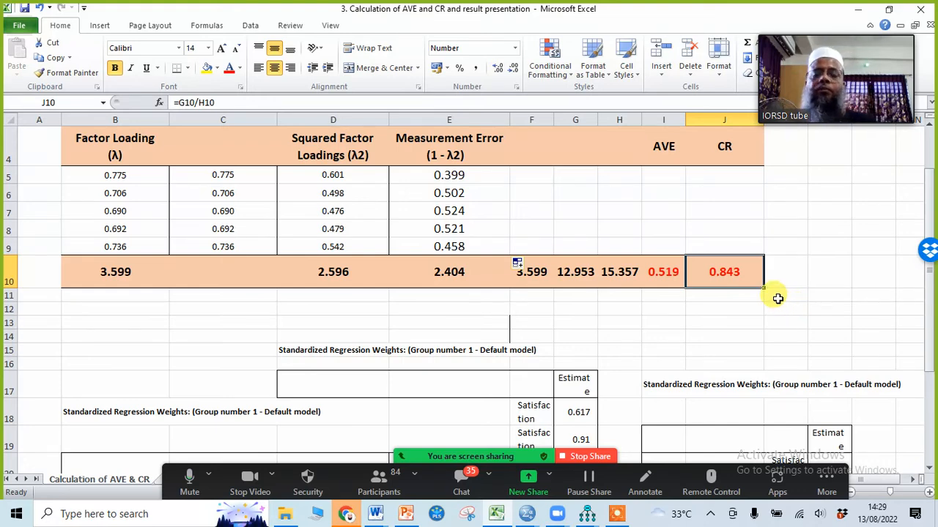
Delete rows 13 to 32 with the pasted regression weight tables below the calculation and select the AVE result.
left_click_drag(9, 323, 9, 450)
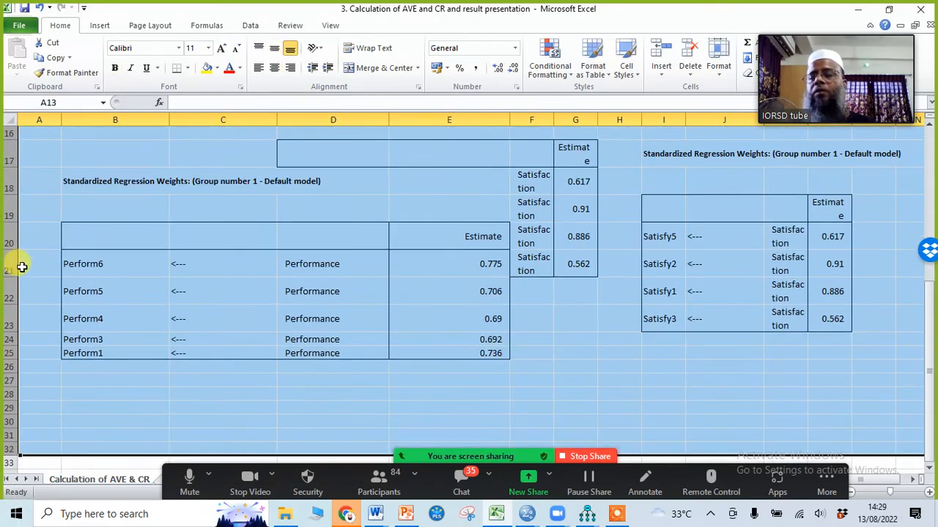
right_click(15, 236)
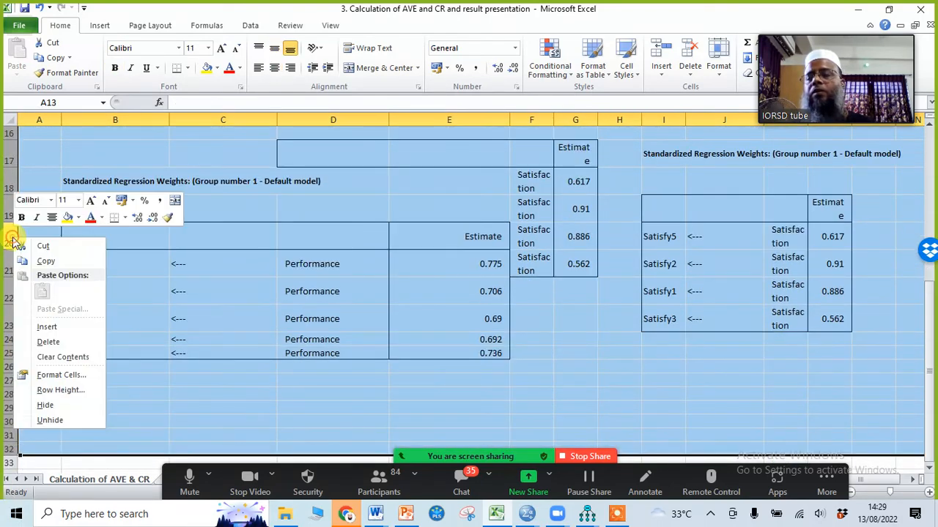
left_click(32, 341)
left_click(576, 354)
scroll(706, 295, "up", 2)
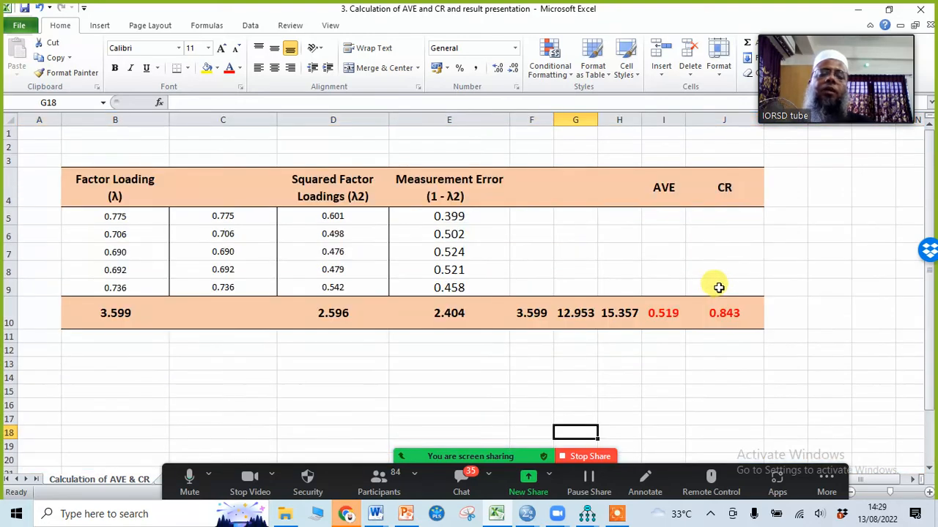
left_click(663, 315)
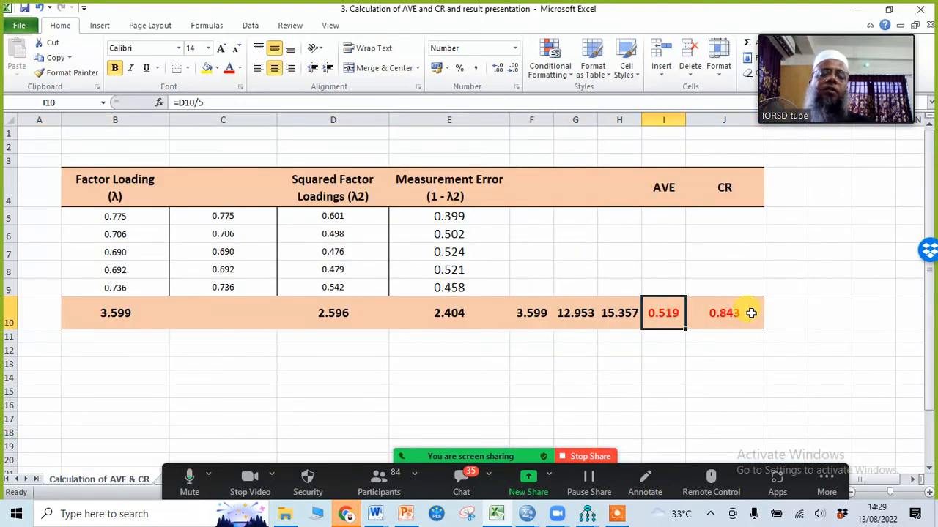
left_click(749, 315)
left_click(683, 378)
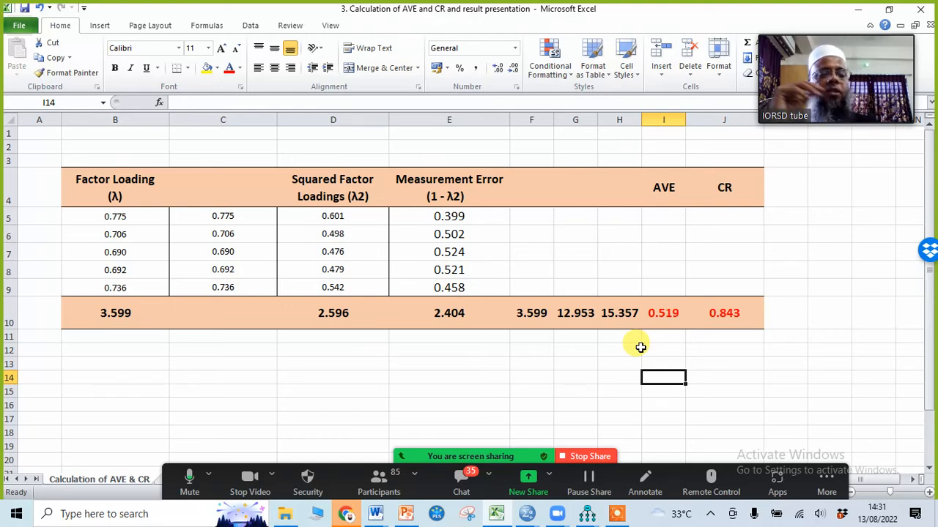
left_click(743, 385)
left_click(617, 517)
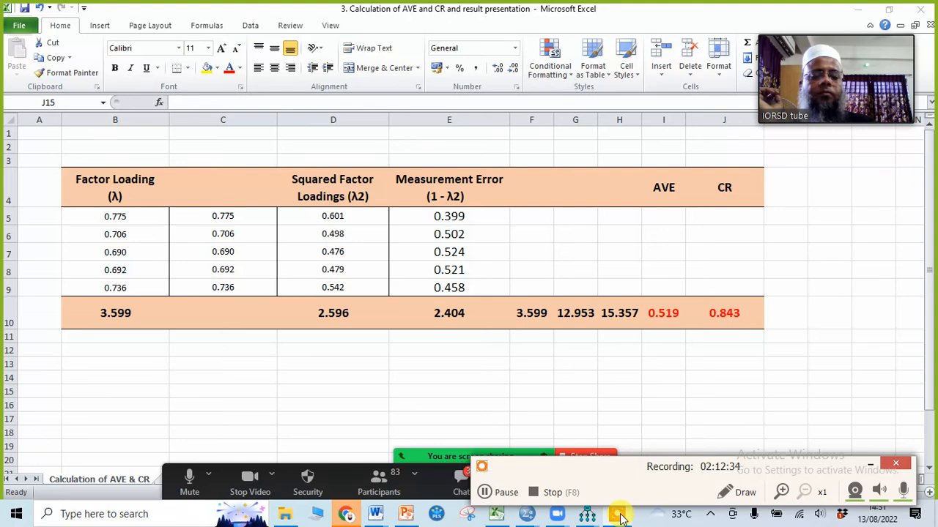
left_click(599, 392)
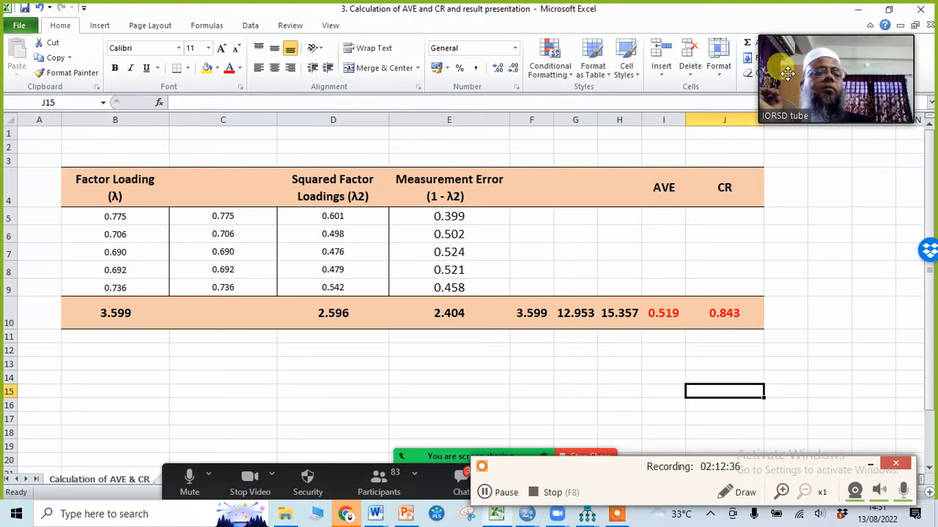
Switch from the spreadsheet to Amos and bring up the CFA Performance path diagram with its standardized estimates and fit indices.
left_click(858, 10)
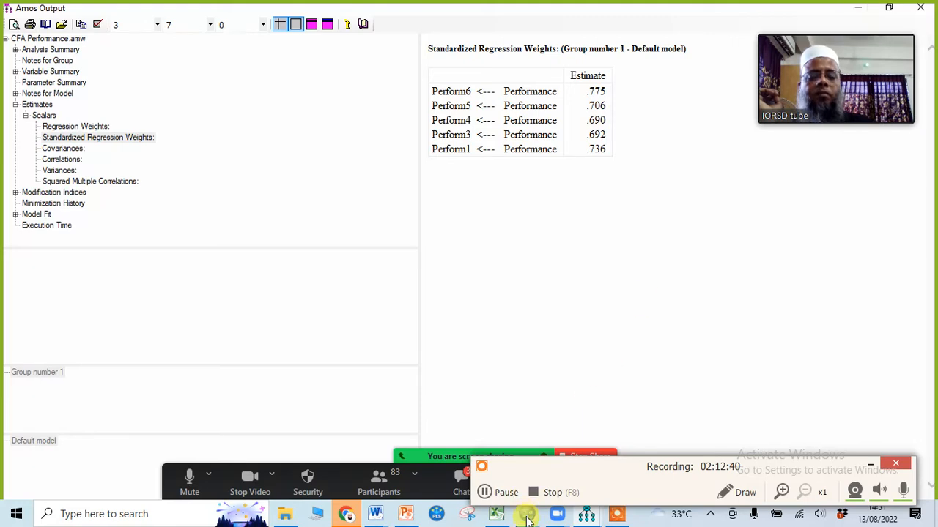
left_click(588, 517)
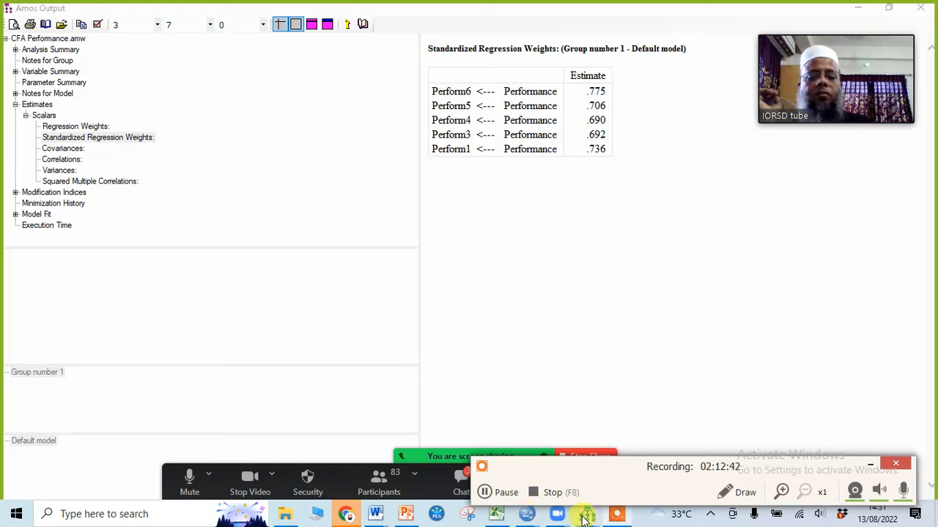
left_click(666, 345)
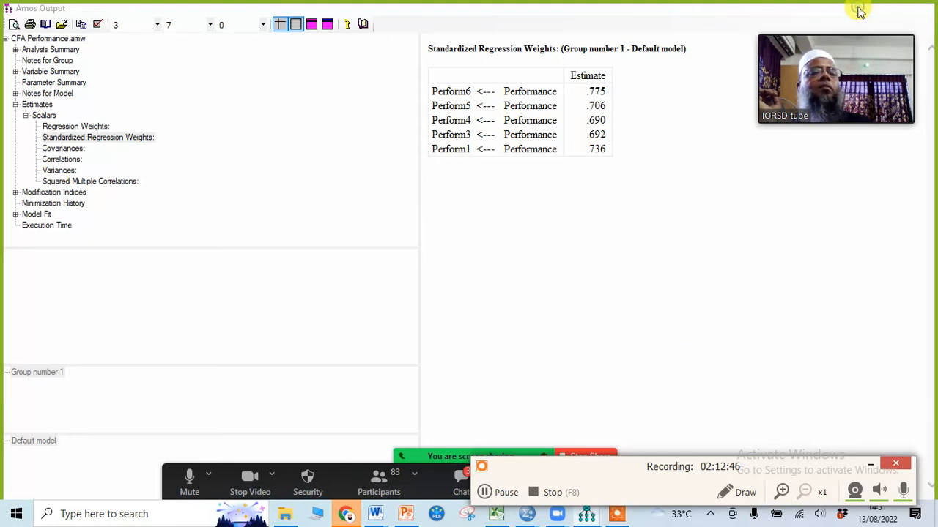
left_click(857, 8)
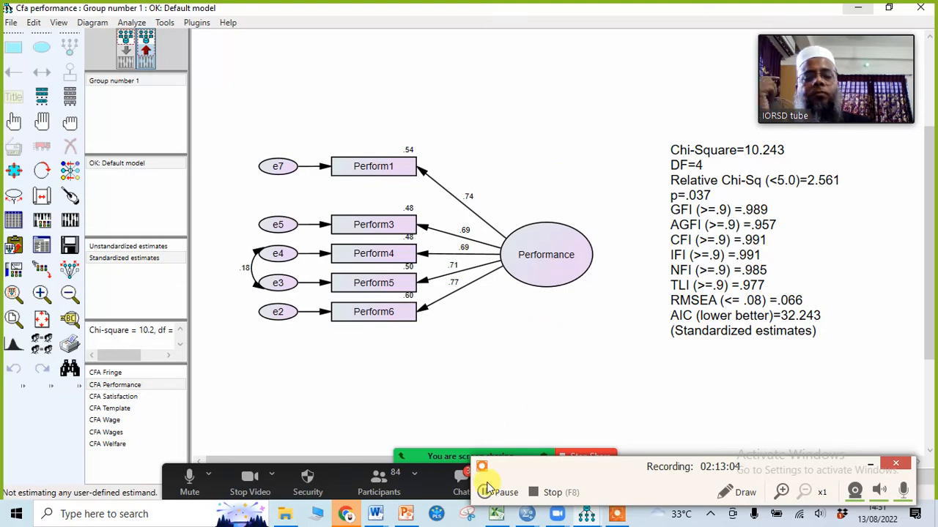
Minimize the Amos, File Explorer, Chrome and screen recorder windows to clear the desktop.
left_click(496, 515)
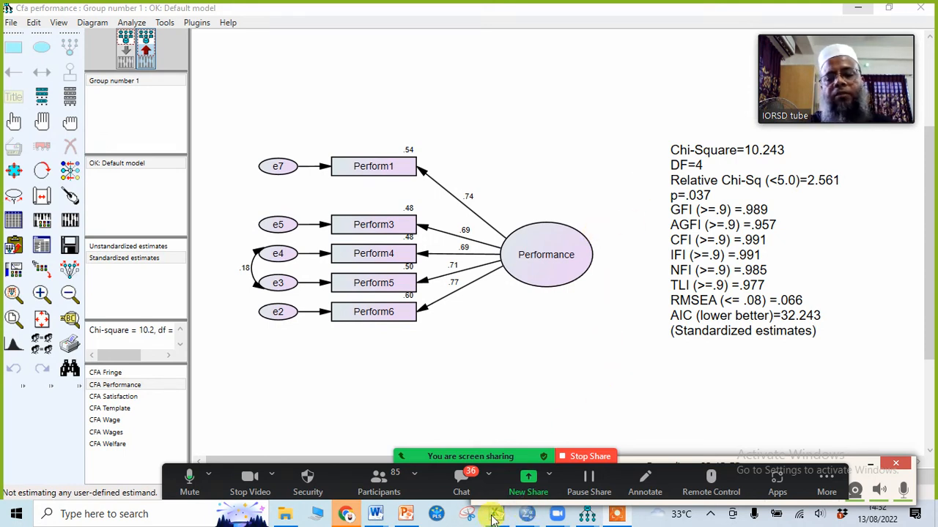
left_click(858, 12)
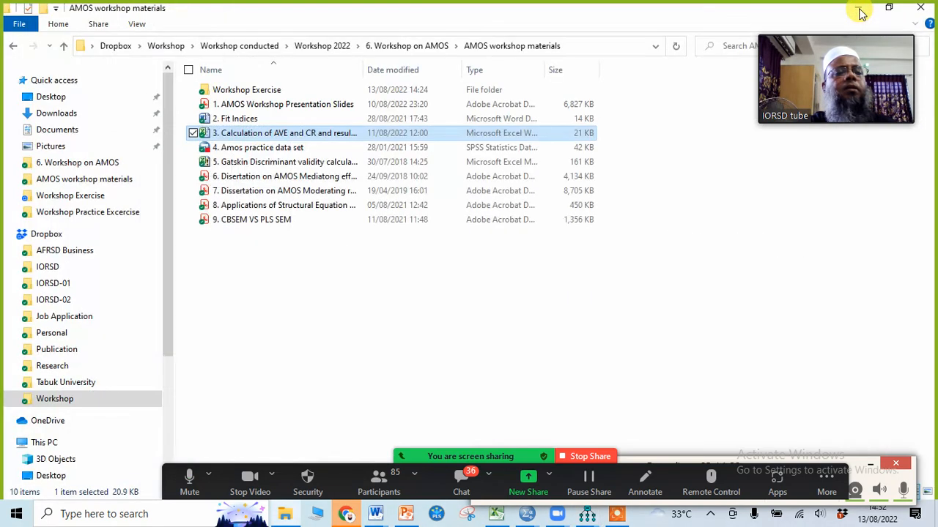
left_click(857, 13)
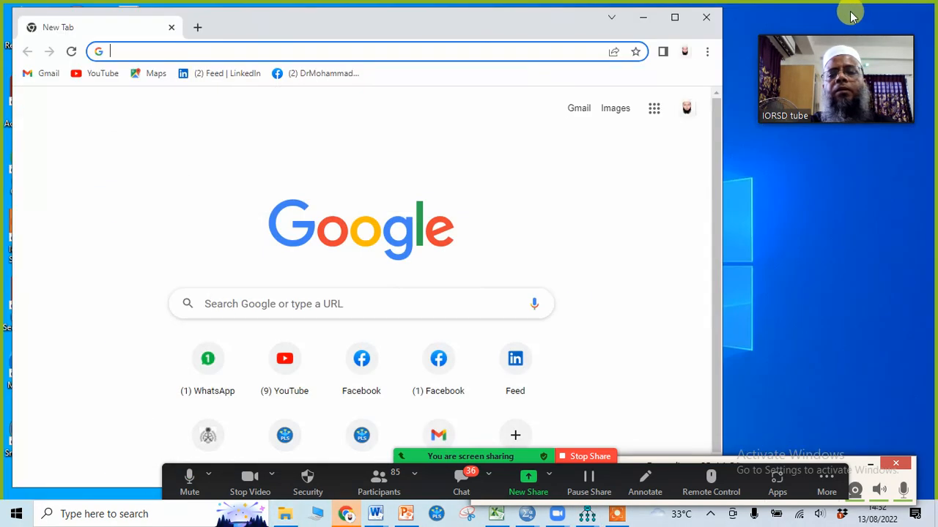
left_click(644, 18)
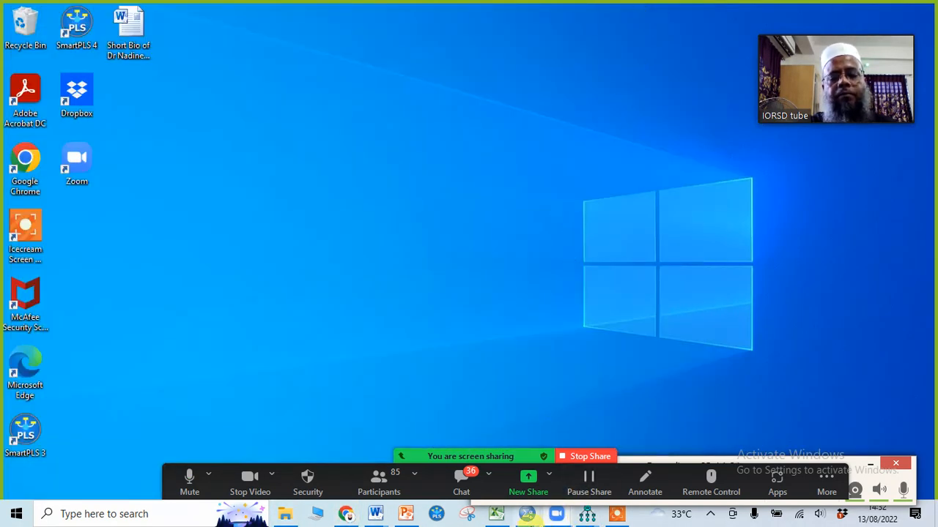
left_click(497, 518)
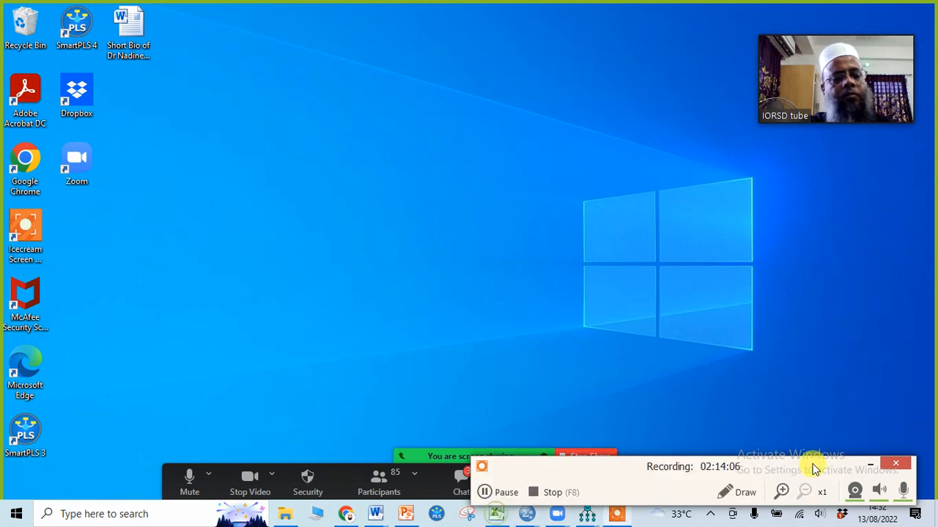
left_click(875, 467)
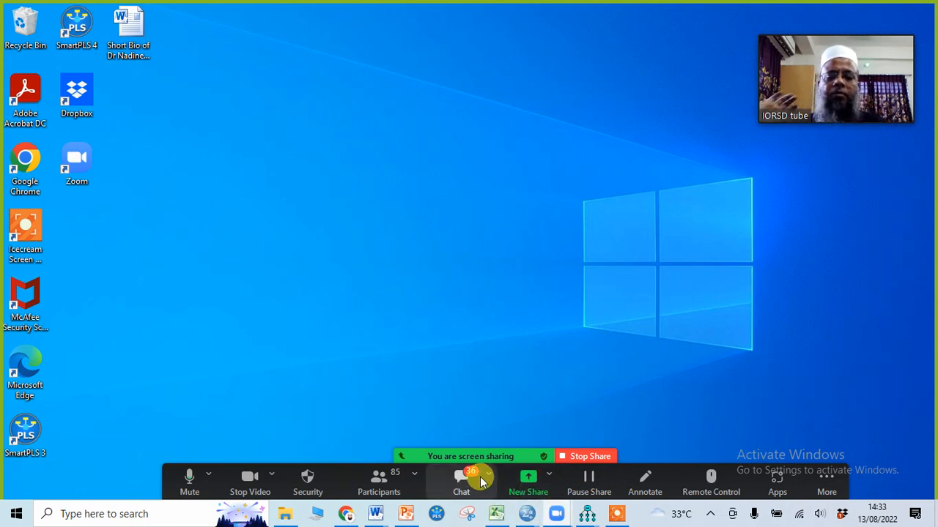
Stop sharing the screen in the Zoom meeting and bring up the screen recorder controls.
left_click(586, 456)
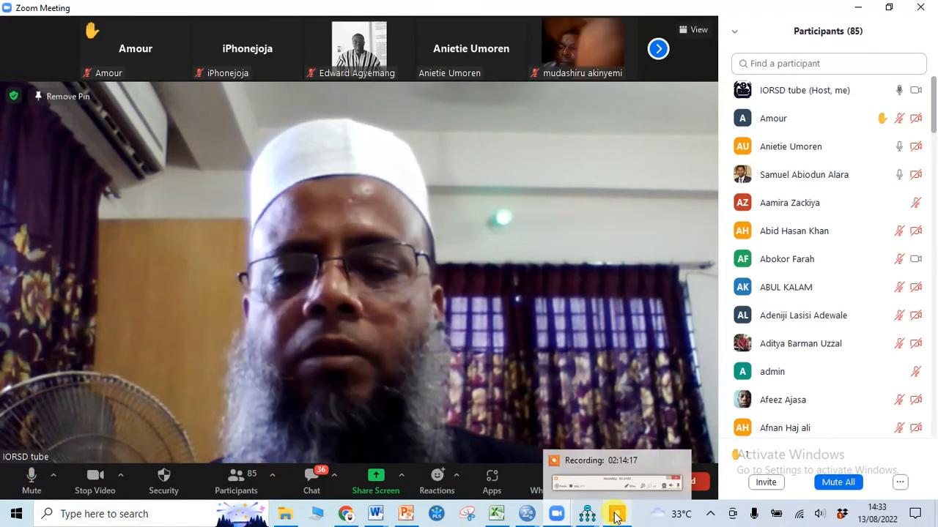
left_click(406, 476)
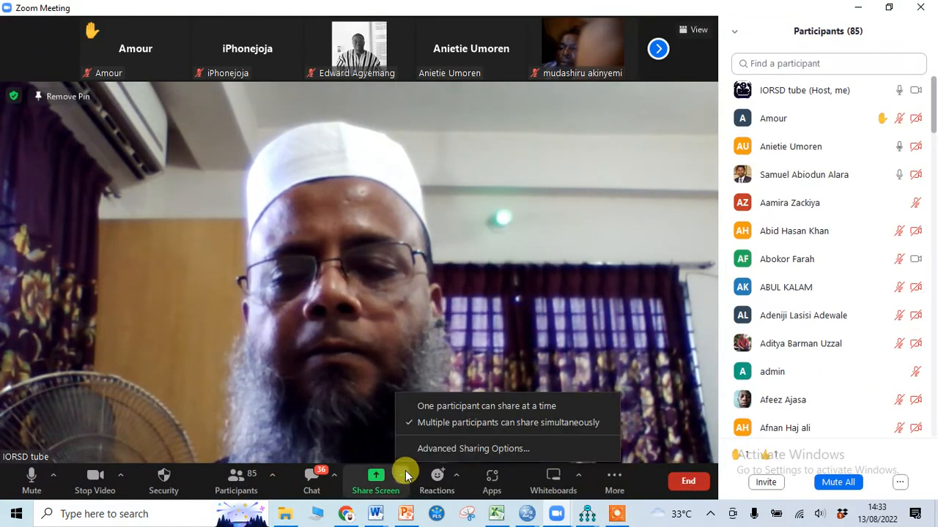
left_click(618, 516)
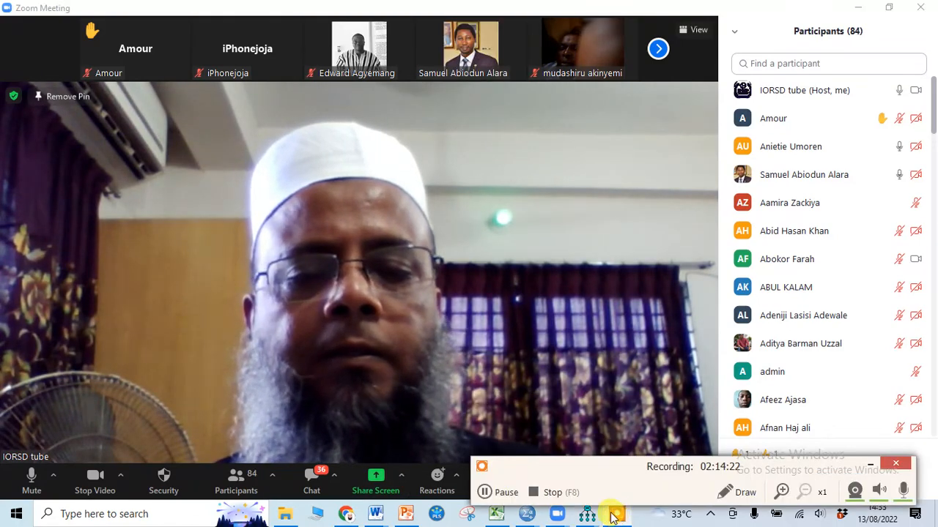